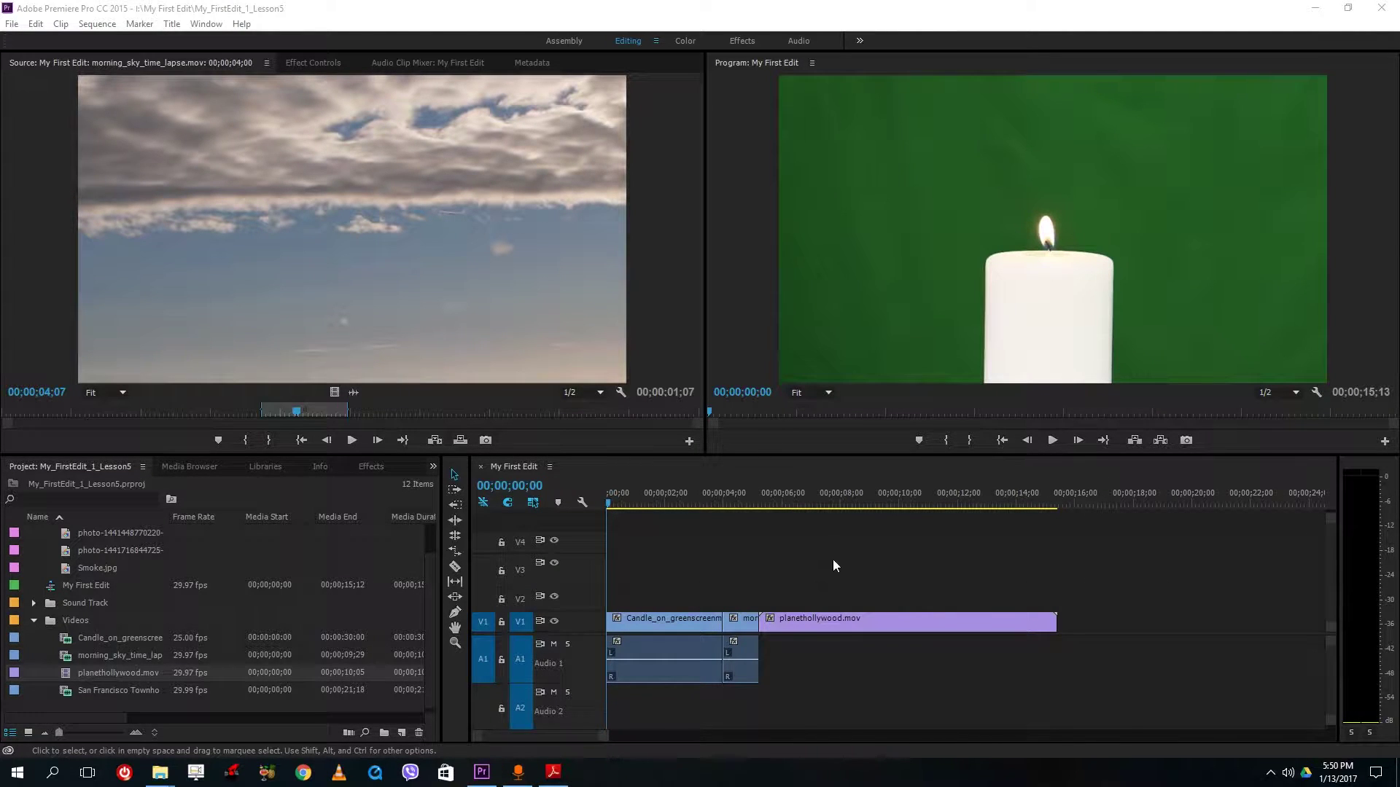
# Step: Save the project under the new name My_FirstEdit_1_Lesson6
pyautogui.moveTo(671, 494); pyautogui.dragTo(683, 494)
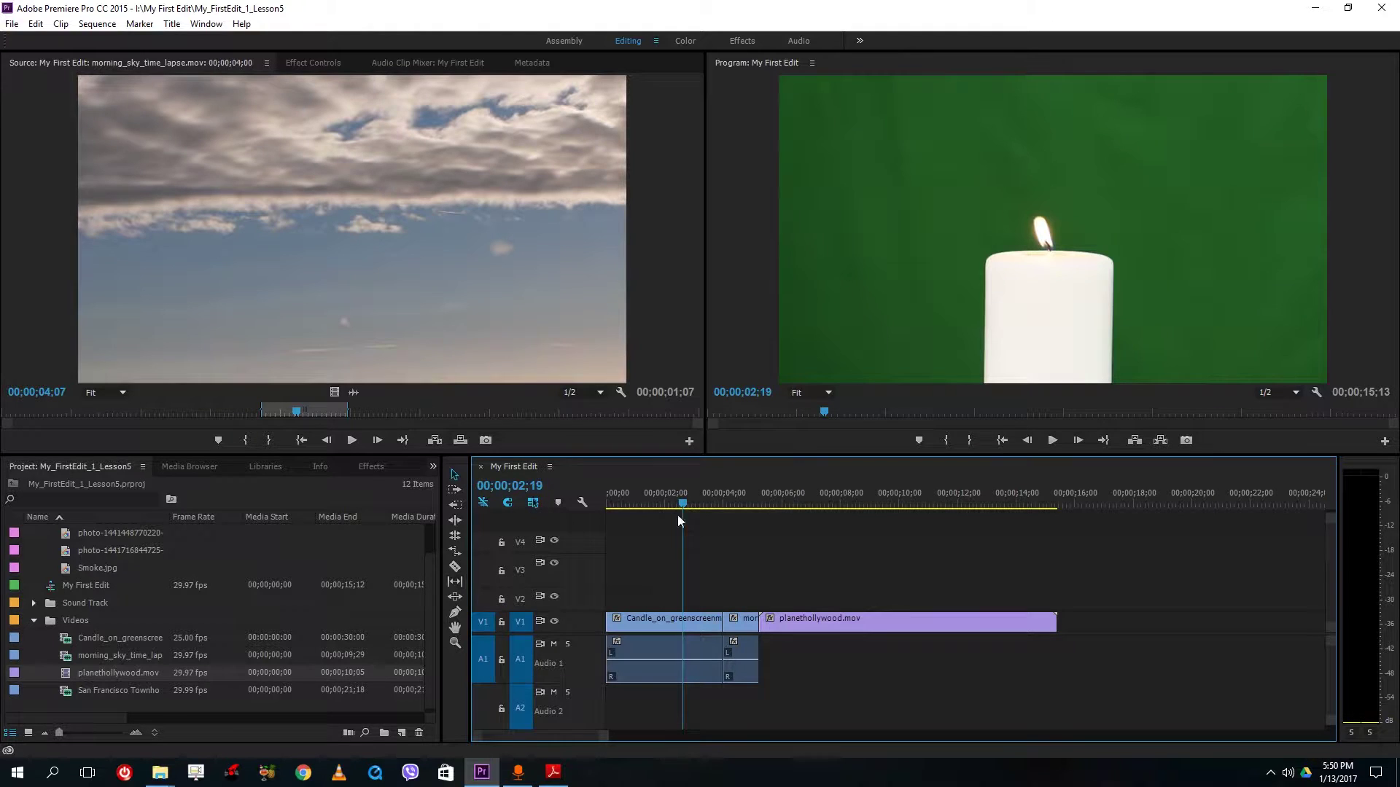
pyautogui.click(12, 24)
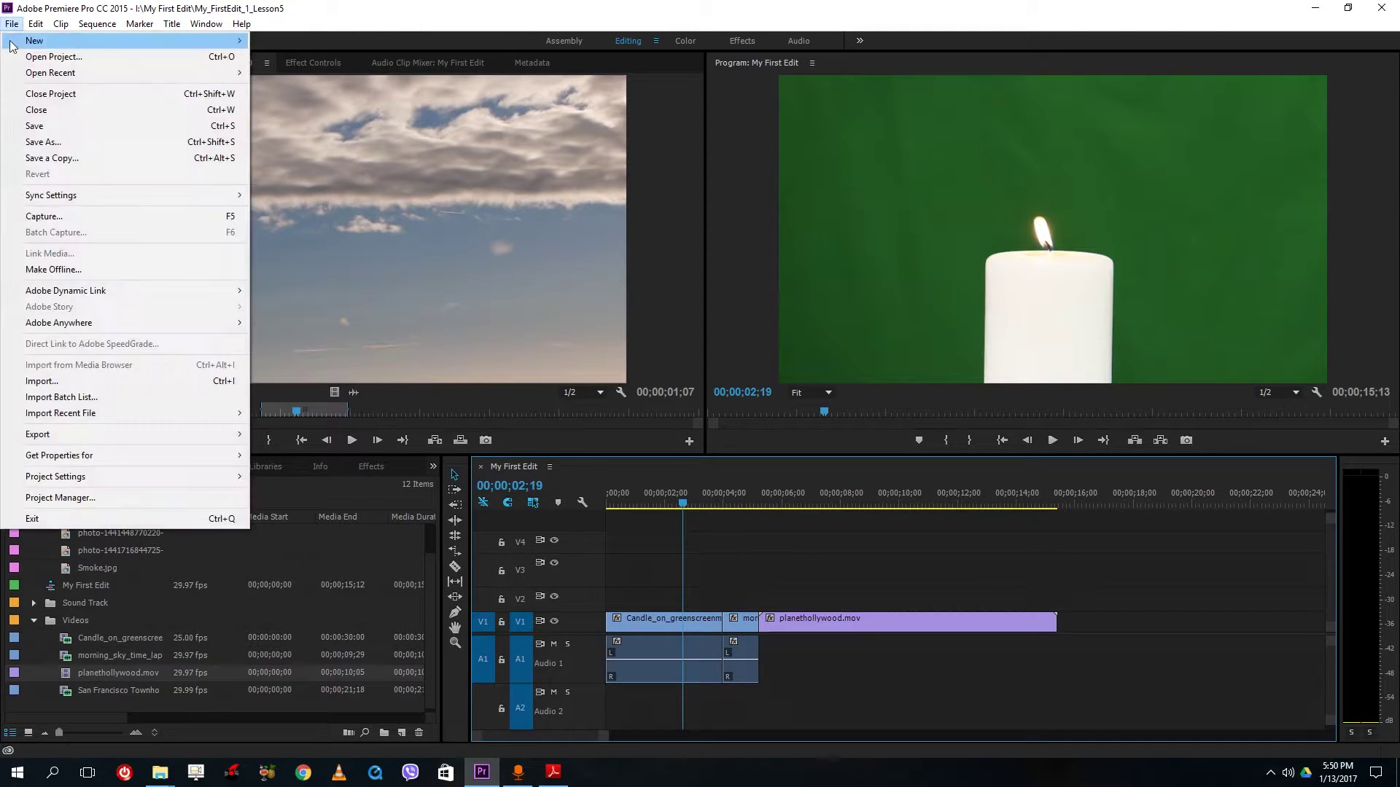
pyautogui.click(84, 140)
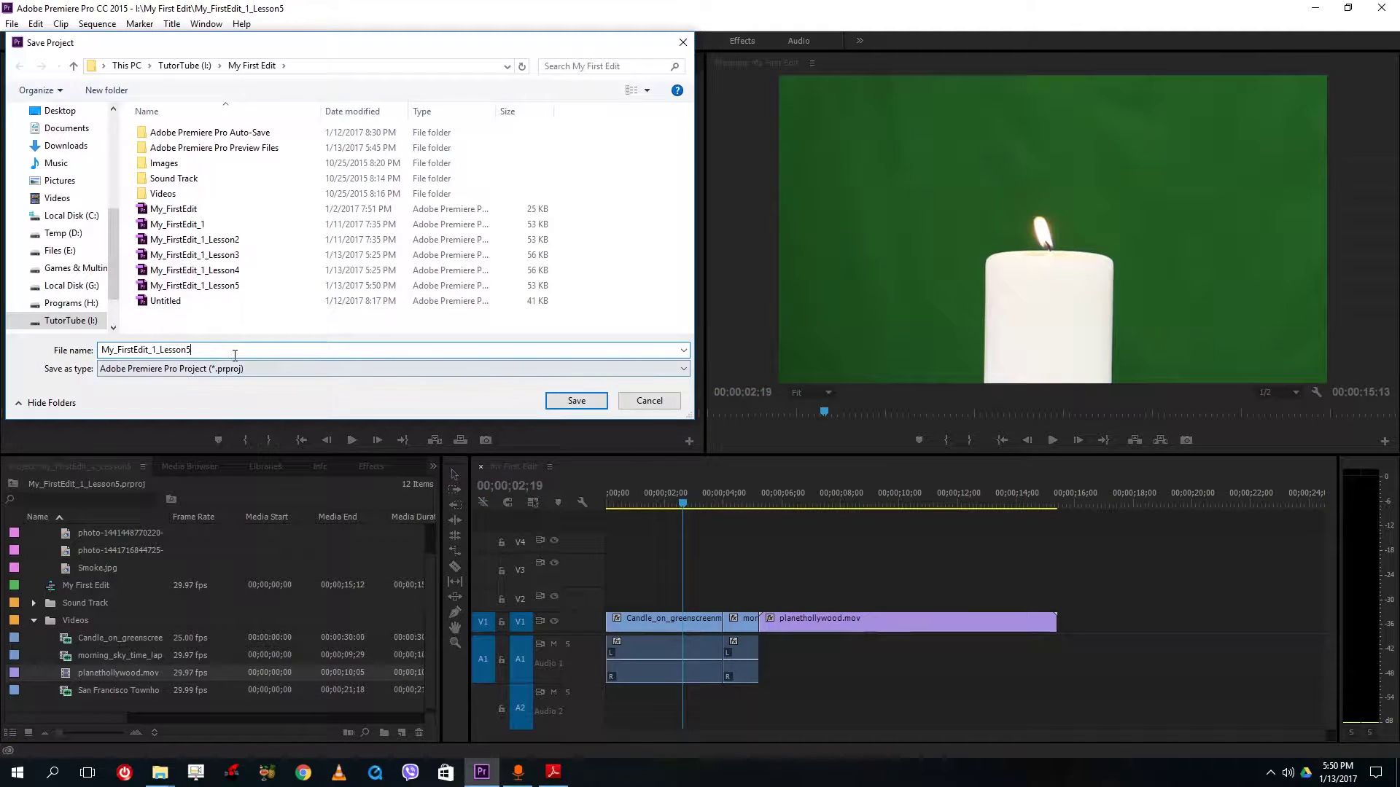
pyautogui.press('End')
pyautogui.press('BackSpace')
pyautogui.write('6')
pyautogui.click(576, 401)
# Step: Replace the planethollywood.mov clip at the end of V1 with the morning sky time lapse followed by the San Francisco clip
pyautogui.moveTo(856, 562); pyautogui.dragTo(931, 652)
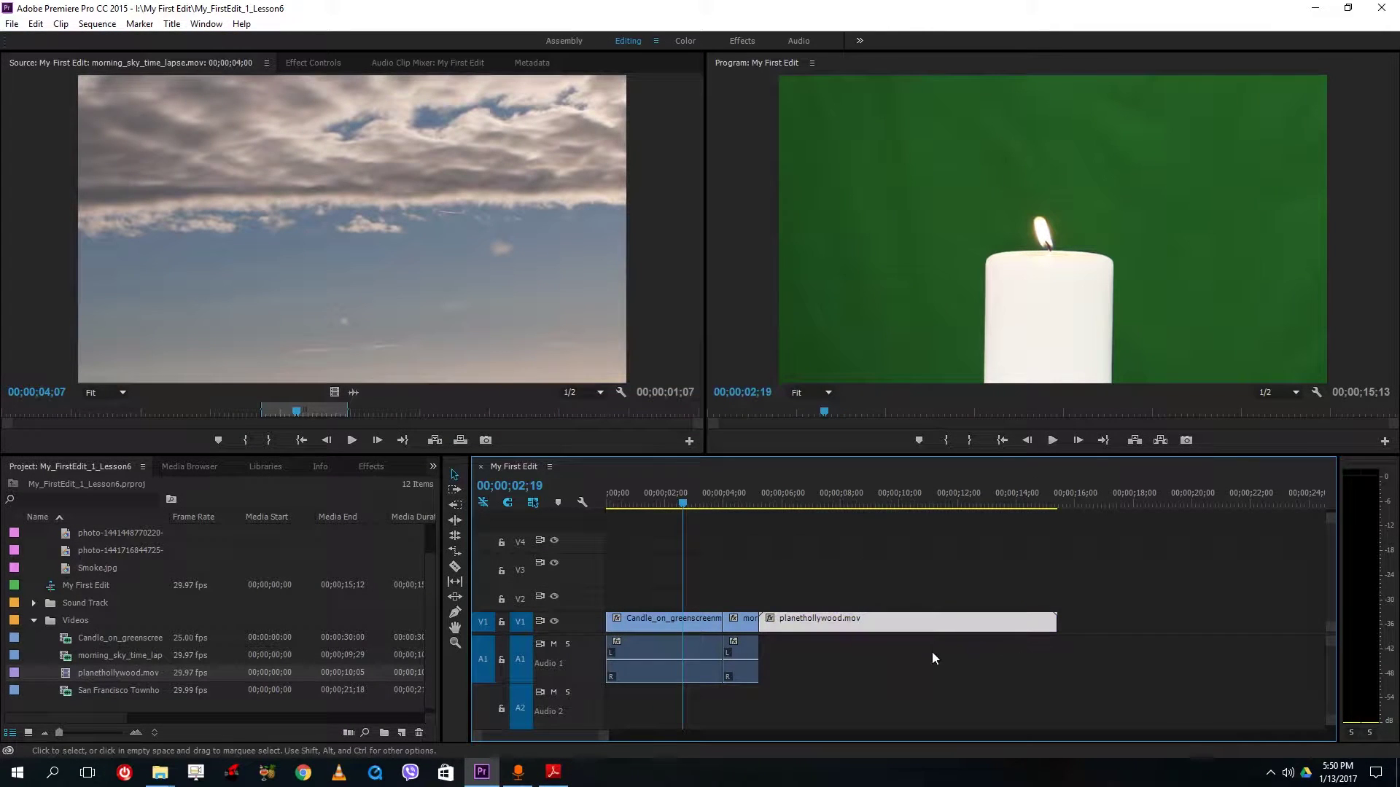
pyautogui.press('Delete')
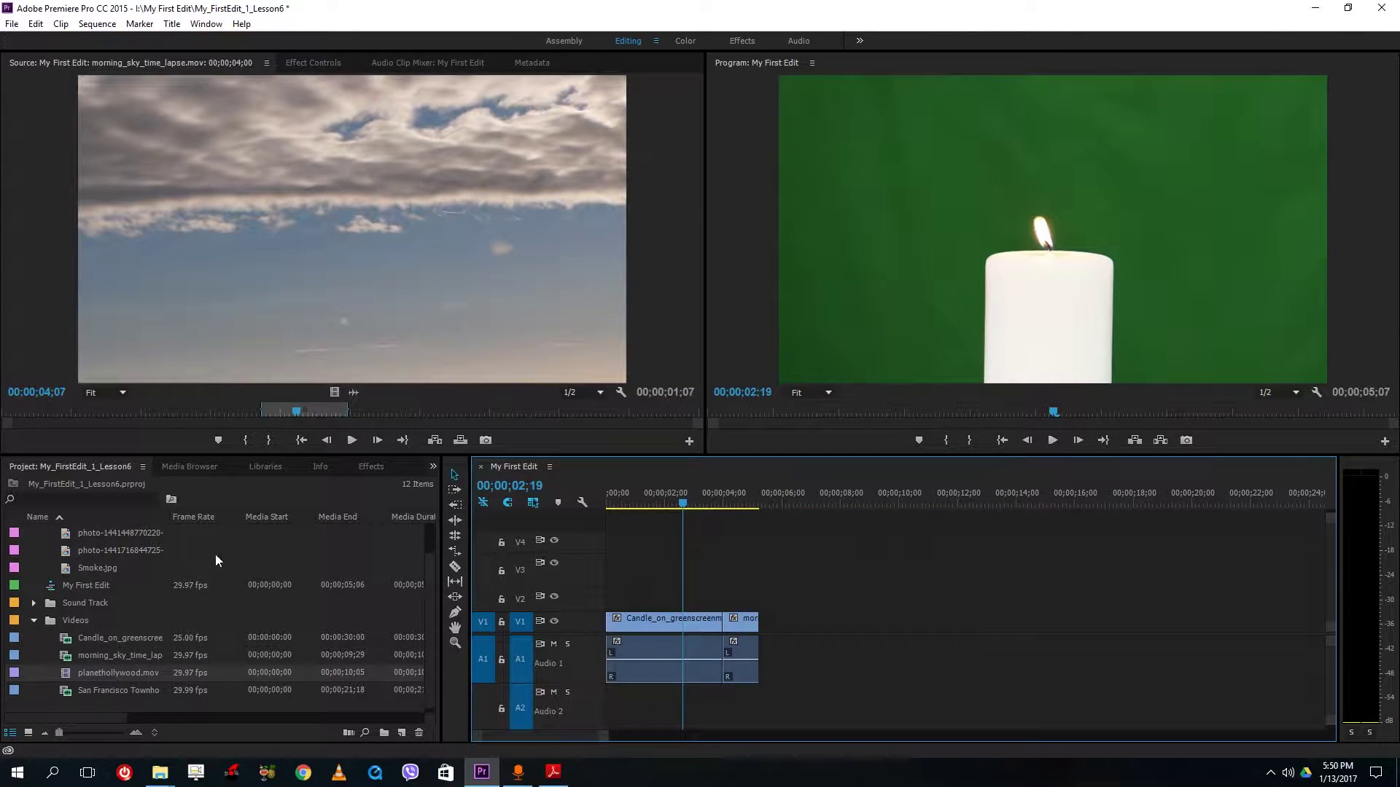
pyautogui.moveTo(66, 658); pyautogui.dragTo(777, 642)
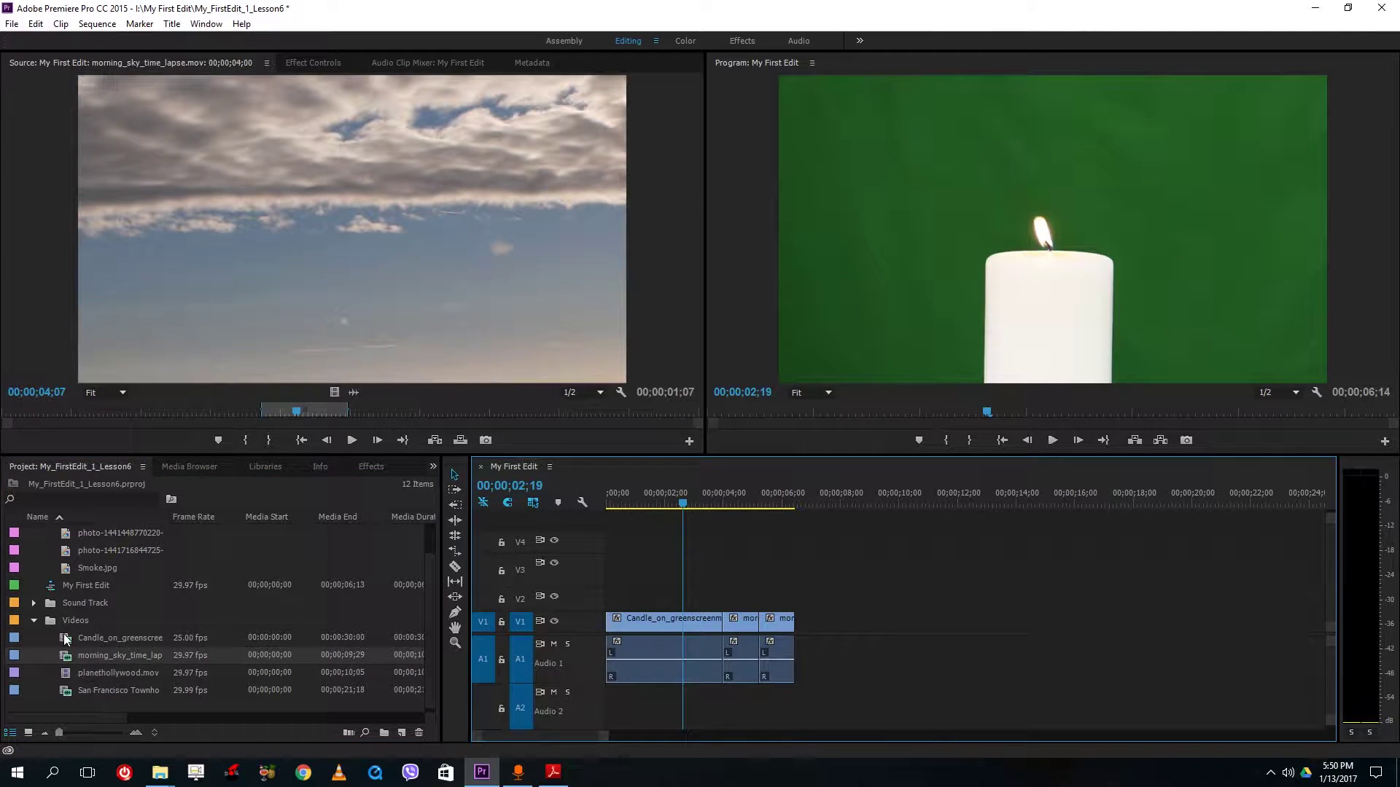
pyautogui.moveTo(66, 689); pyautogui.dragTo(798, 657)
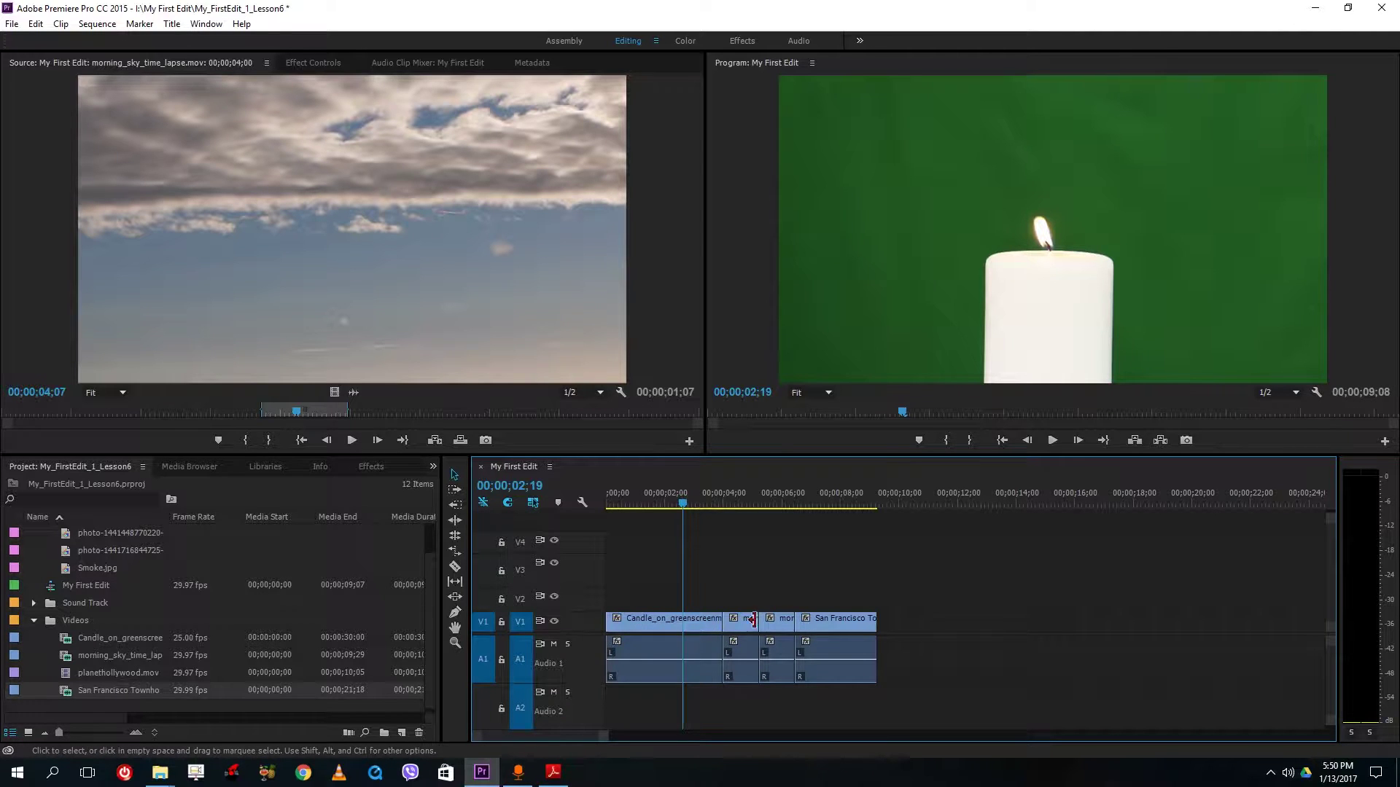
# Step: Trim the candle clip's end back to about two seconds, ripple delete the resulting gap and check the sequence
pyautogui.moveTo(722, 620); pyautogui.dragTo(667, 620)
pyautogui.rightClick(693, 626)
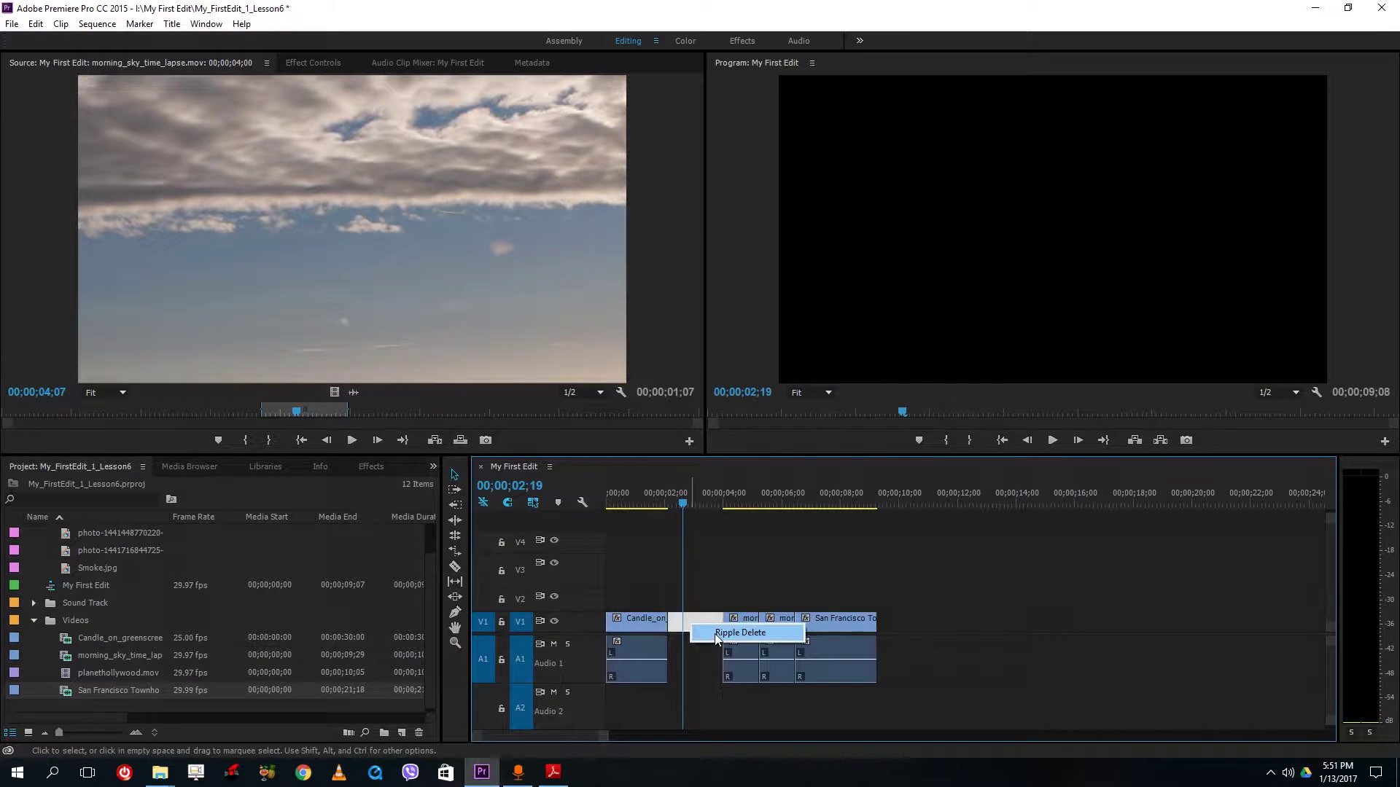
pyautogui.click(738, 632)
pyautogui.click(773, 495)
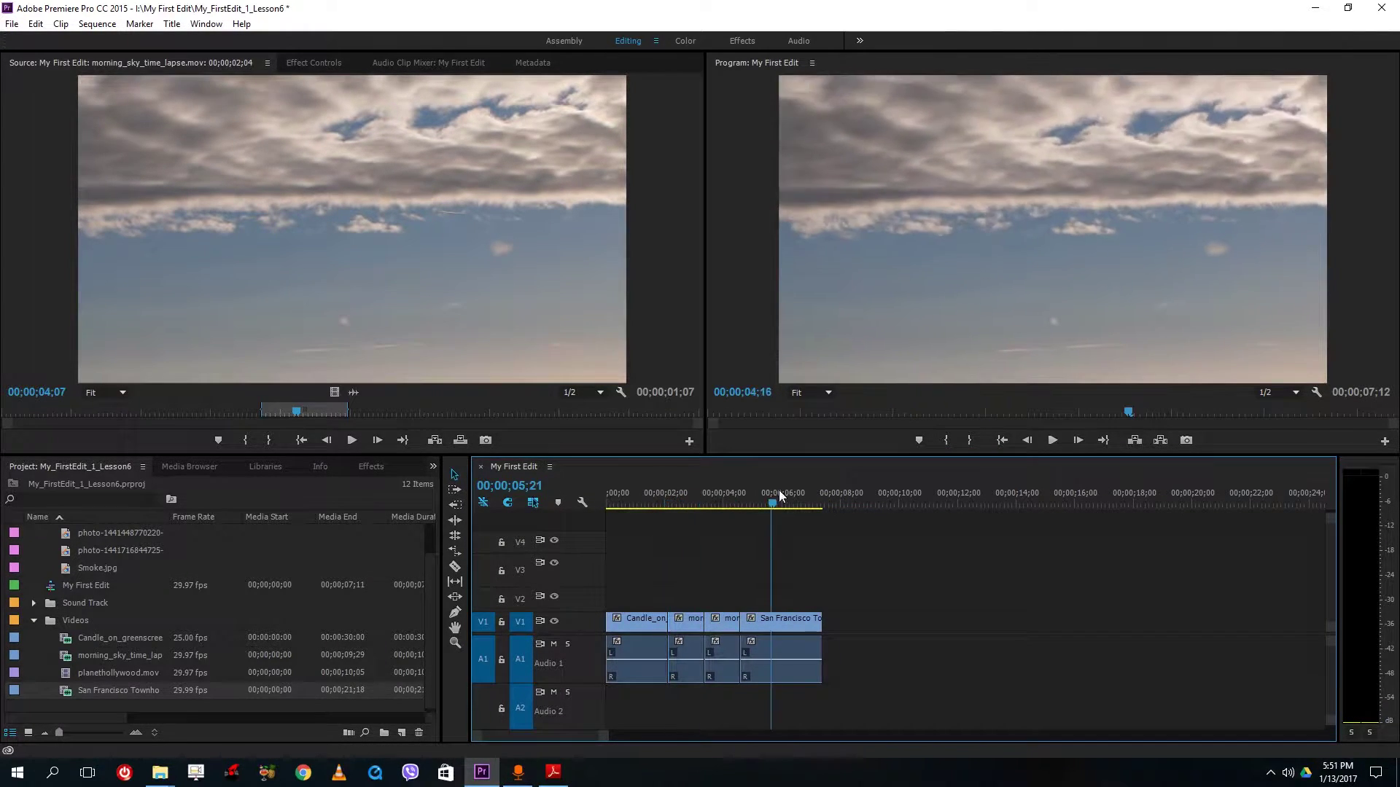
pyautogui.click(651, 496)
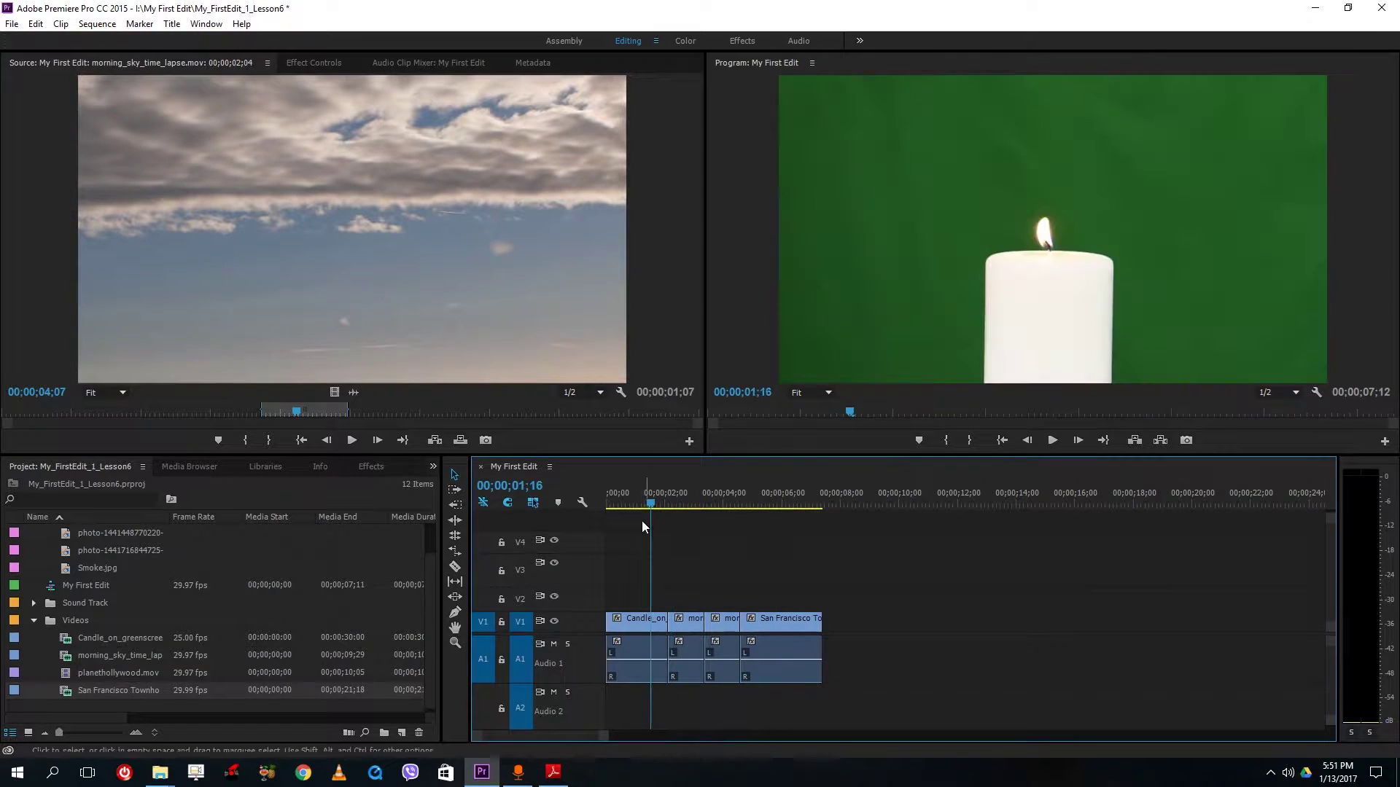
# Step: Show the effects library and expand the Video Transitions category
pyautogui.click(369, 467)
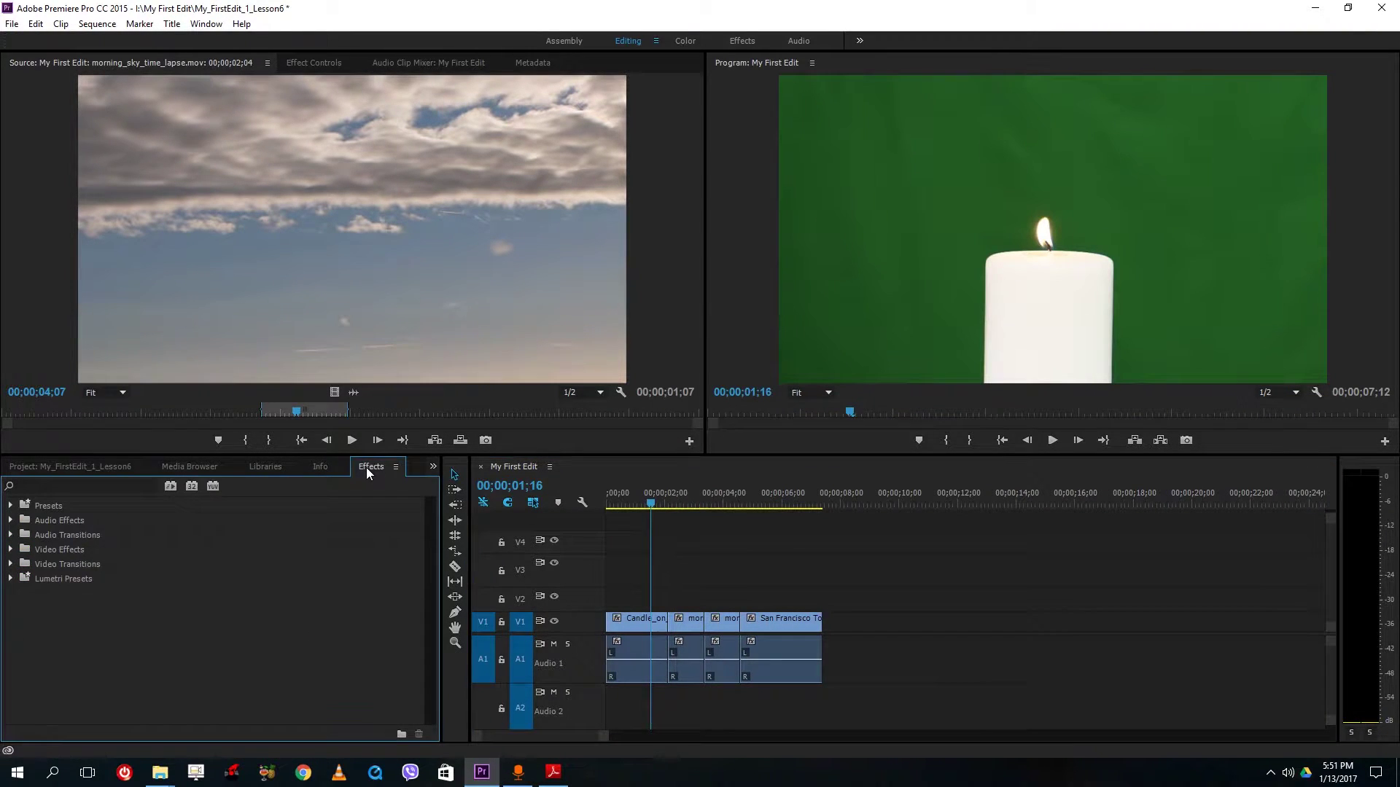
pyautogui.click(208, 24)
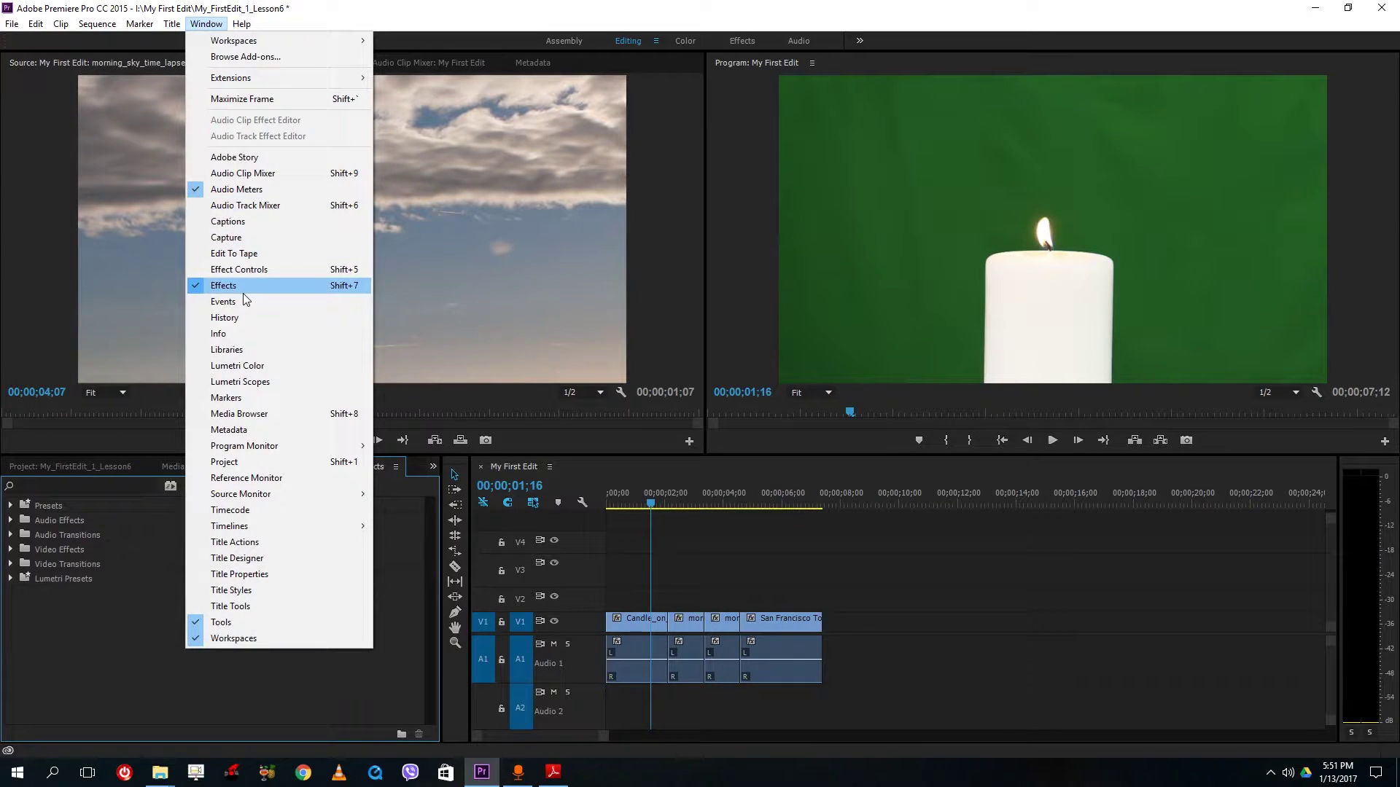
pyautogui.click(102, 653)
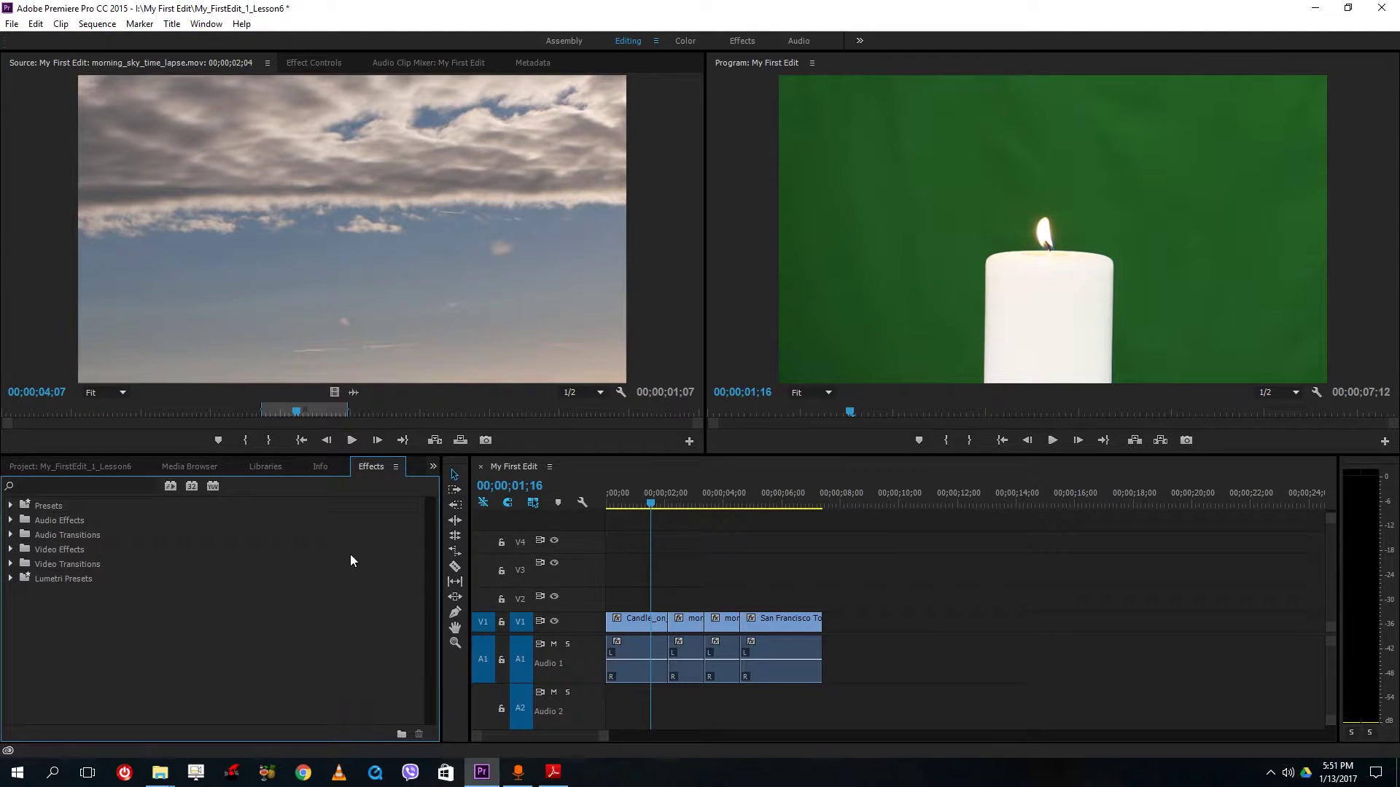
pyautogui.click(110, 466)
pyautogui.click(370, 468)
pyautogui.click(10, 566)
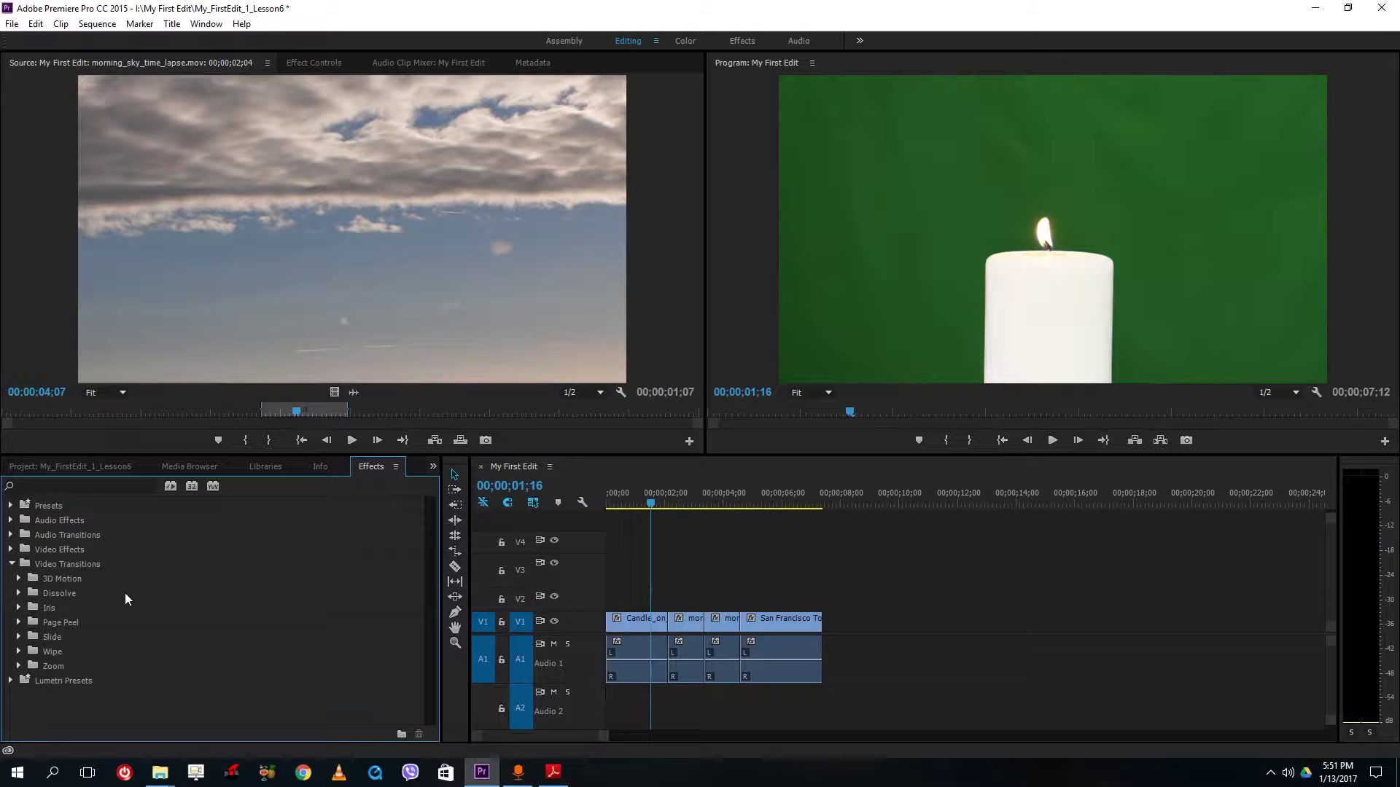
# Step: Apply the Cube Spin transition from 3D Motion to the start of the candle clip
pyautogui.click(610, 504)
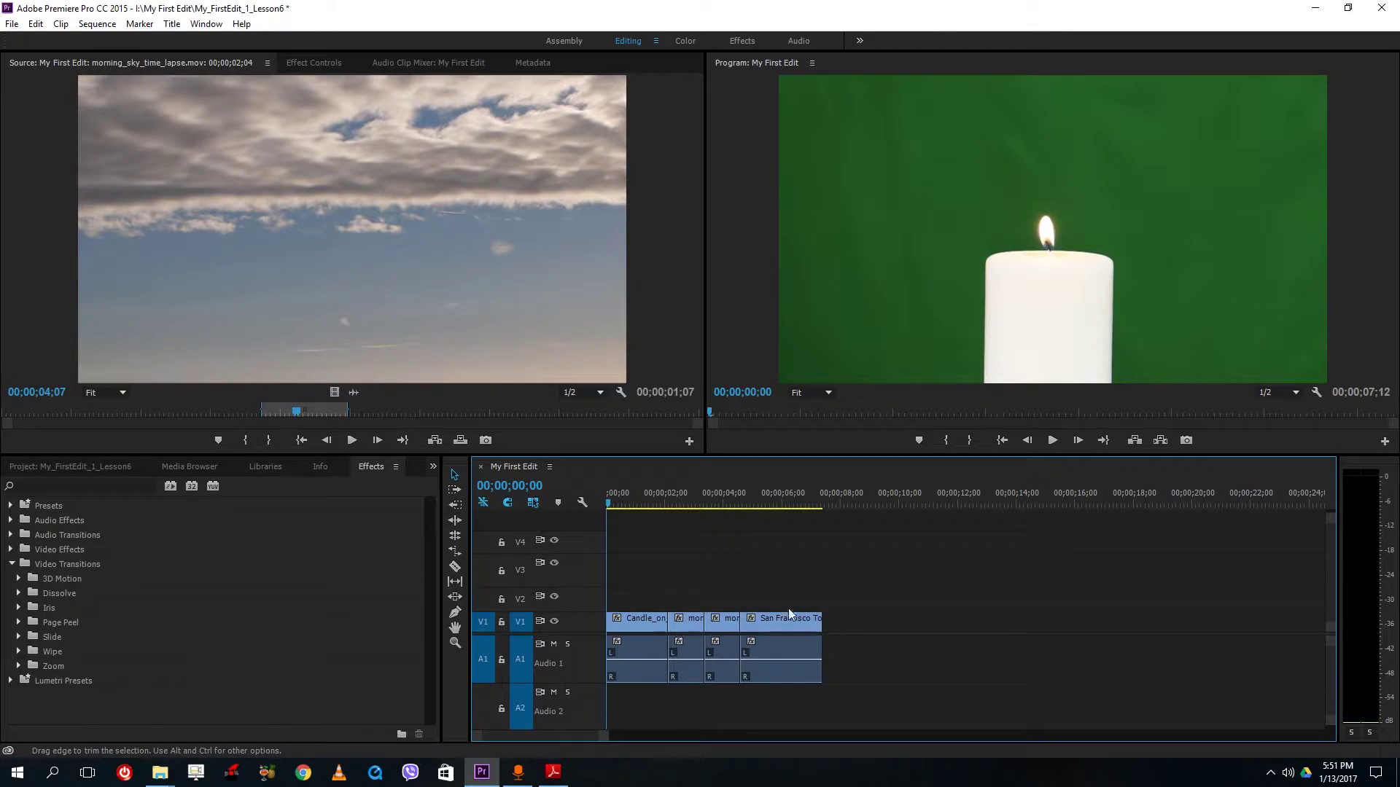
pyautogui.click(20, 579)
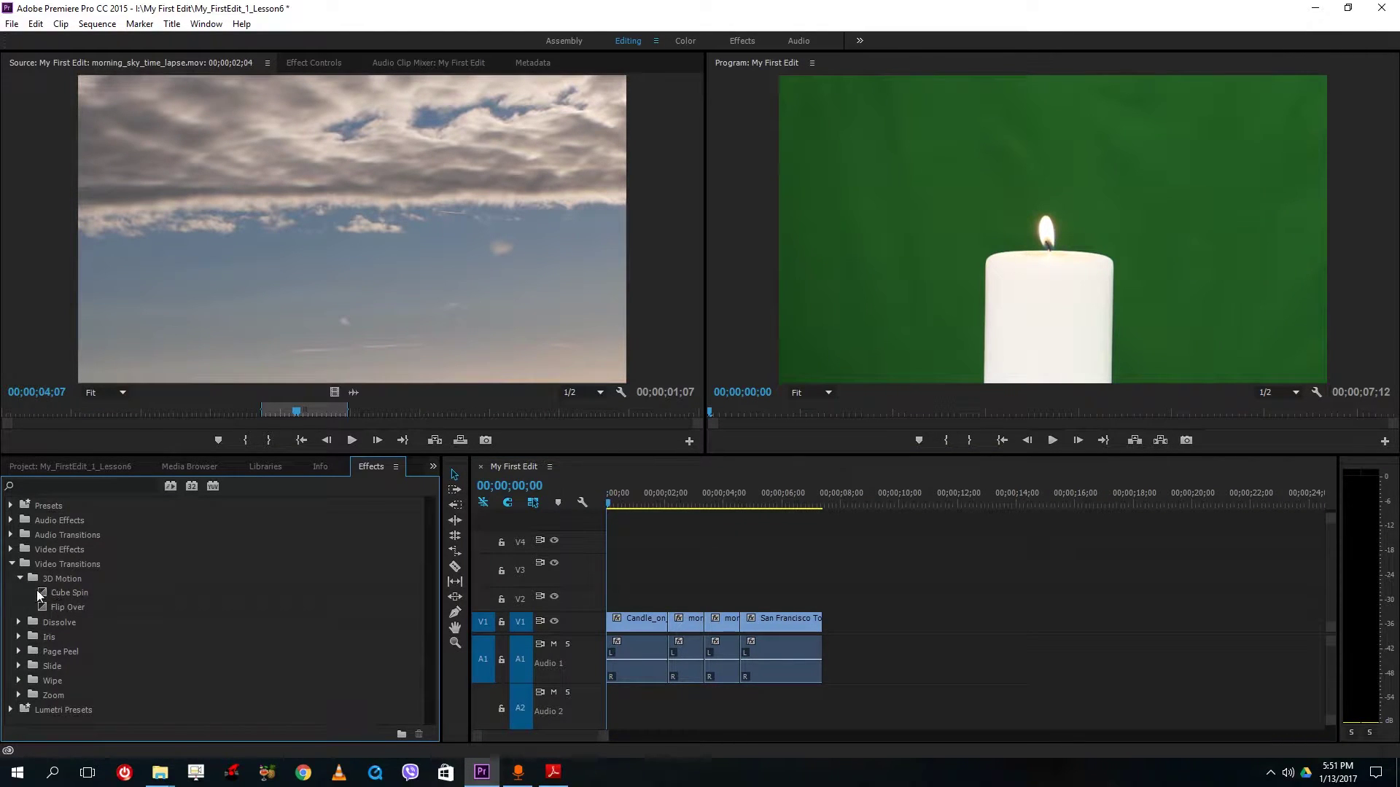
pyautogui.moveTo(40, 596); pyautogui.dragTo(614, 624)
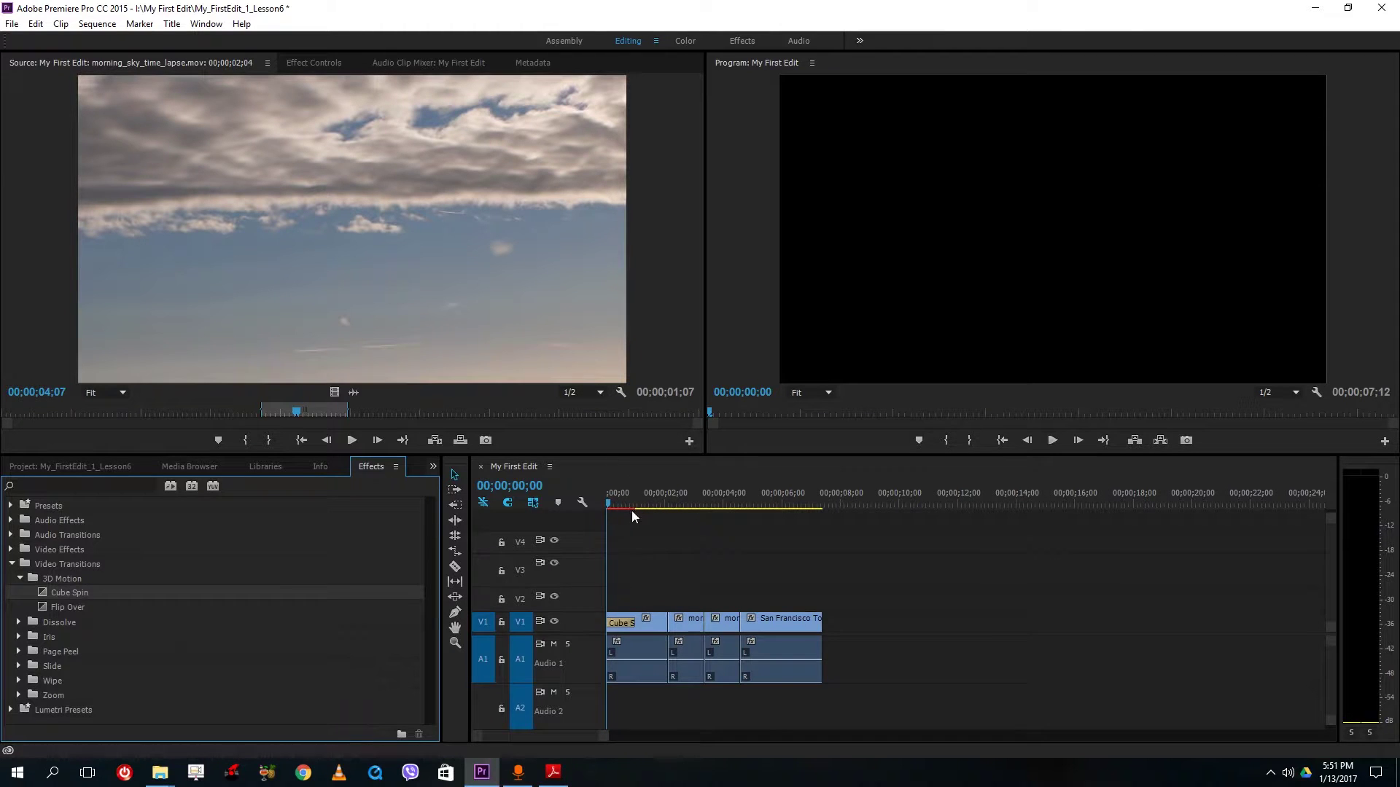
# Step: Render the sequence preview and play the Cube Spin transition from the beginning
pyautogui.click(1053, 442)
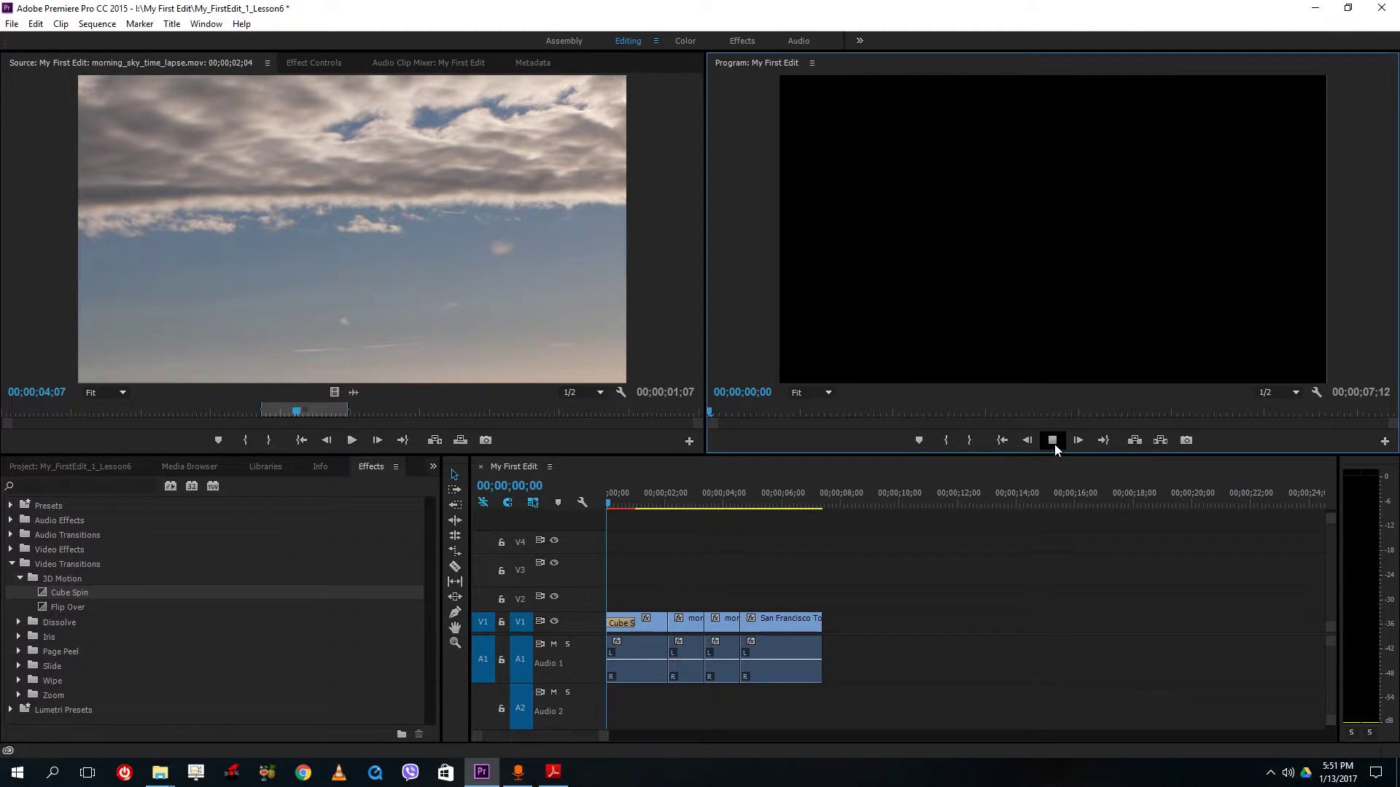
pyautogui.click(536, 509)
pyautogui.press('Home')
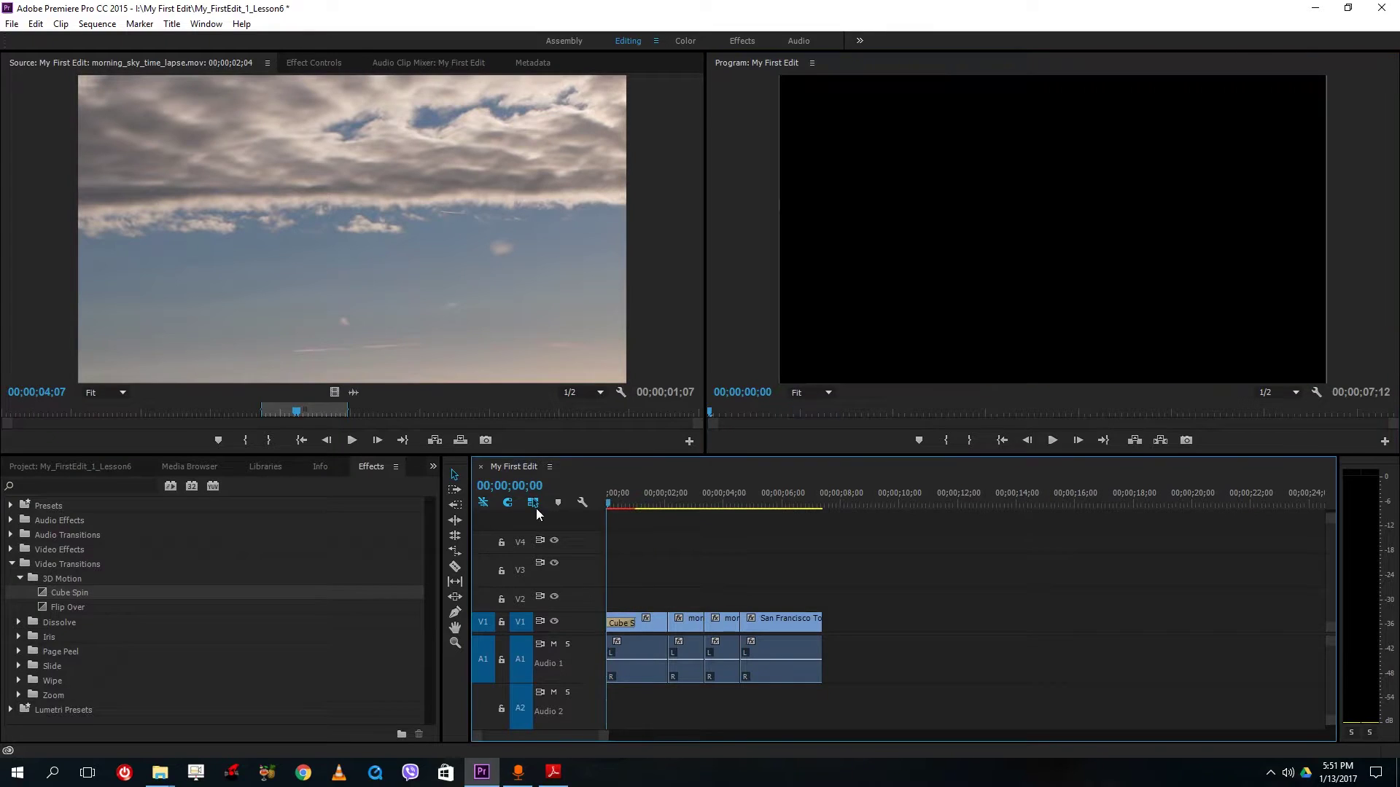
pyautogui.press('Return')
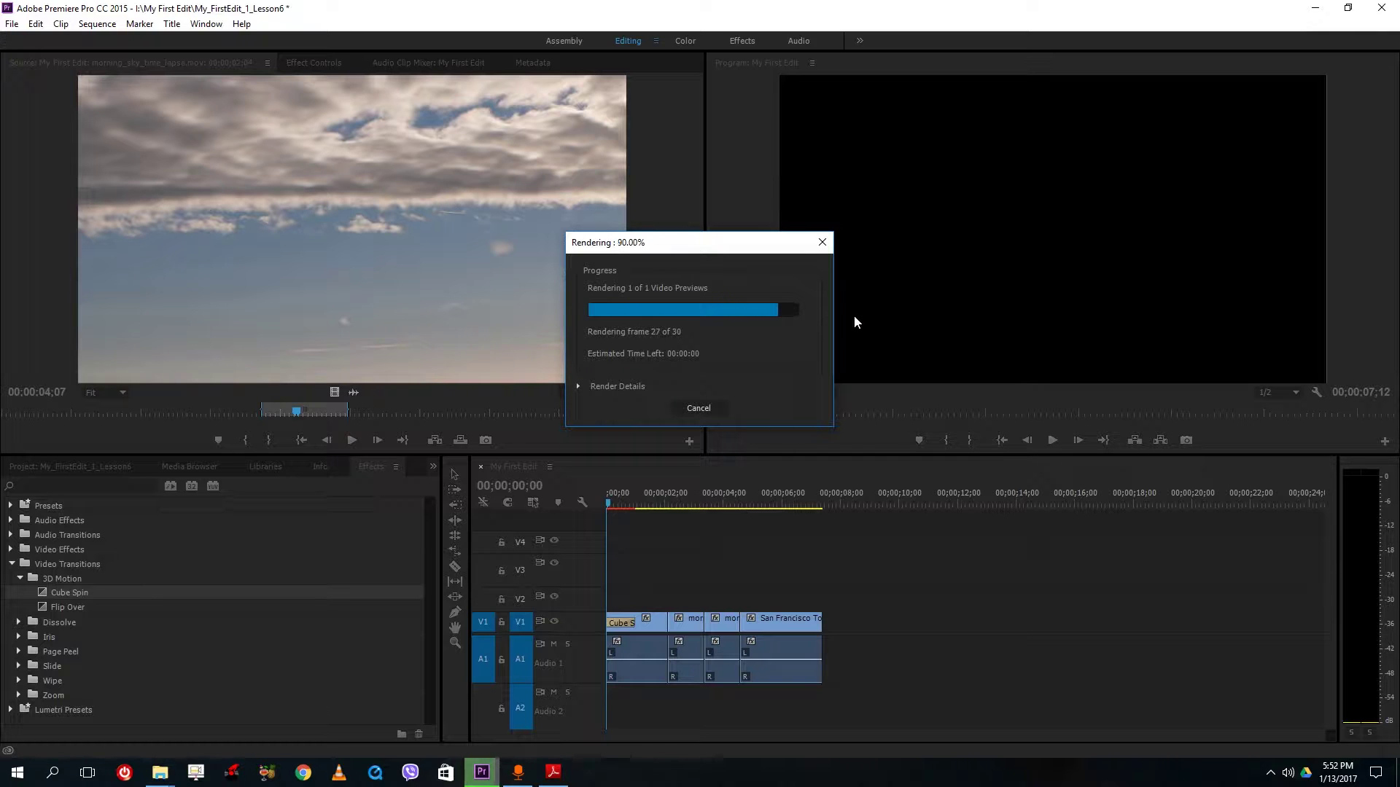
pyautogui.click(1052, 441)
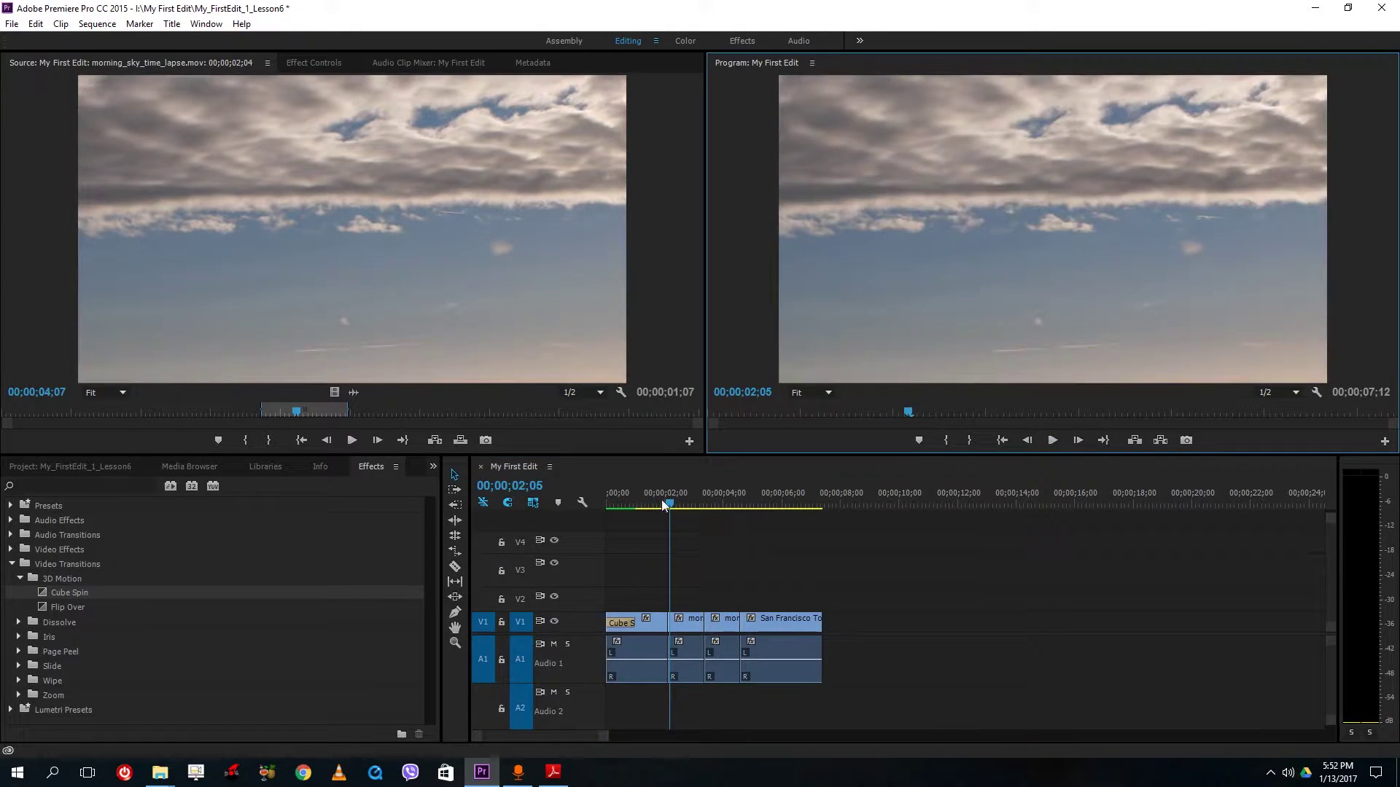
# Step: Apply the Flip Over transition between the candle clip and the first morning sky clip, and play it back
pyautogui.moveTo(627, 496)
pyautogui.mouseDown()
pyautogui.moveTo(610, 497)
pyautogui.moveTo(647, 506)
pyautogui.mouseUp()
pyautogui.moveTo(55, 612); pyautogui.dragTo(672, 631)
pyautogui.click(1052, 441)
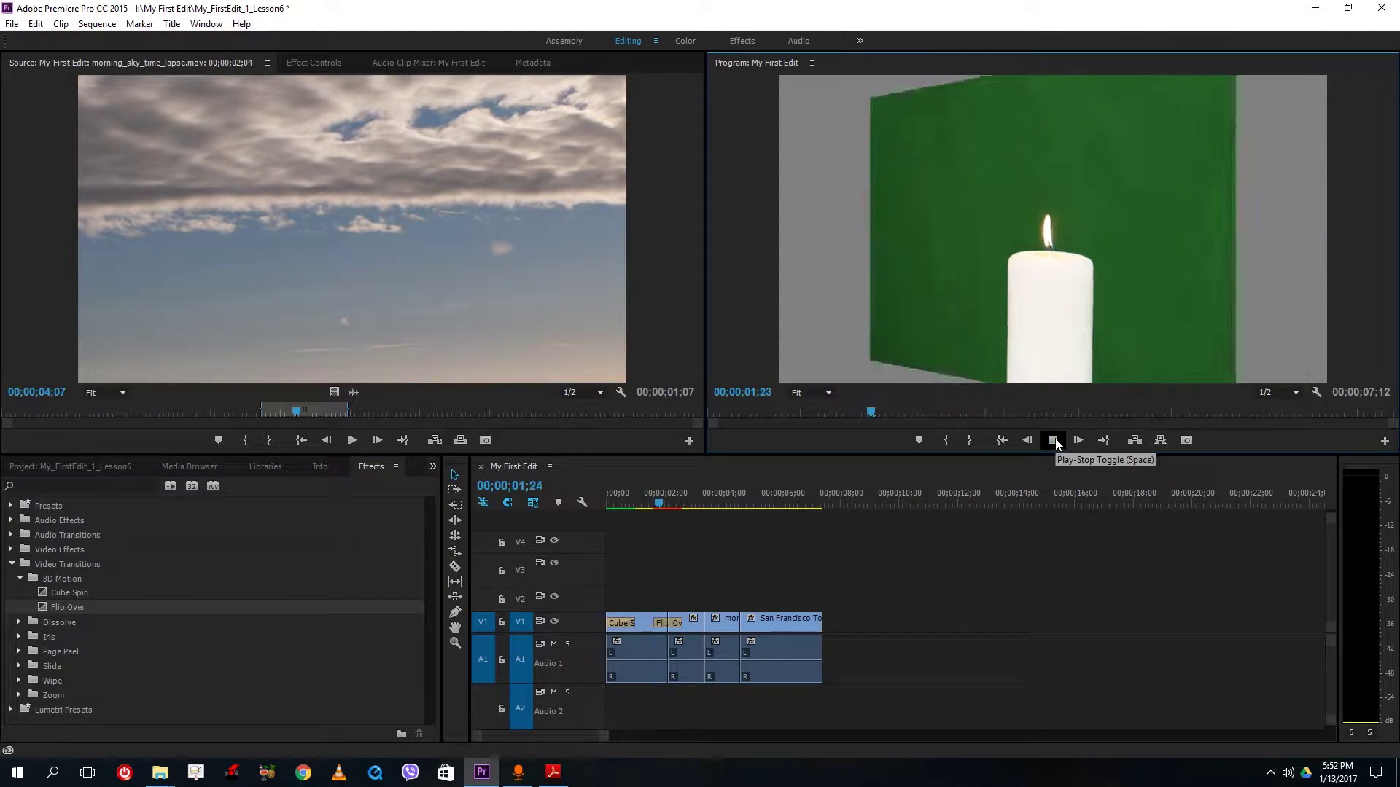
pyautogui.click(1052, 440)
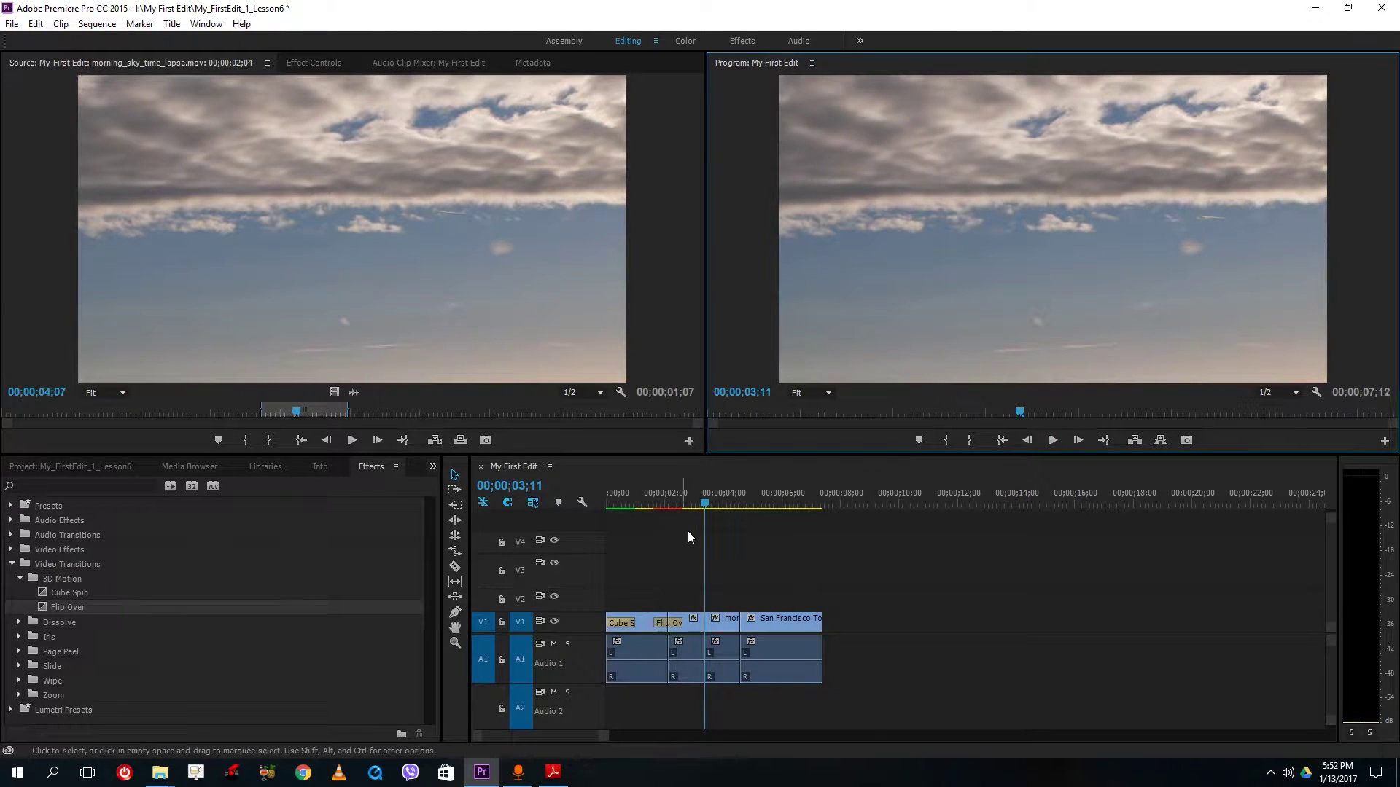
# Step: Apply the Page Peel transition at the cut between the two morning sky clips
pyautogui.click(20, 653)
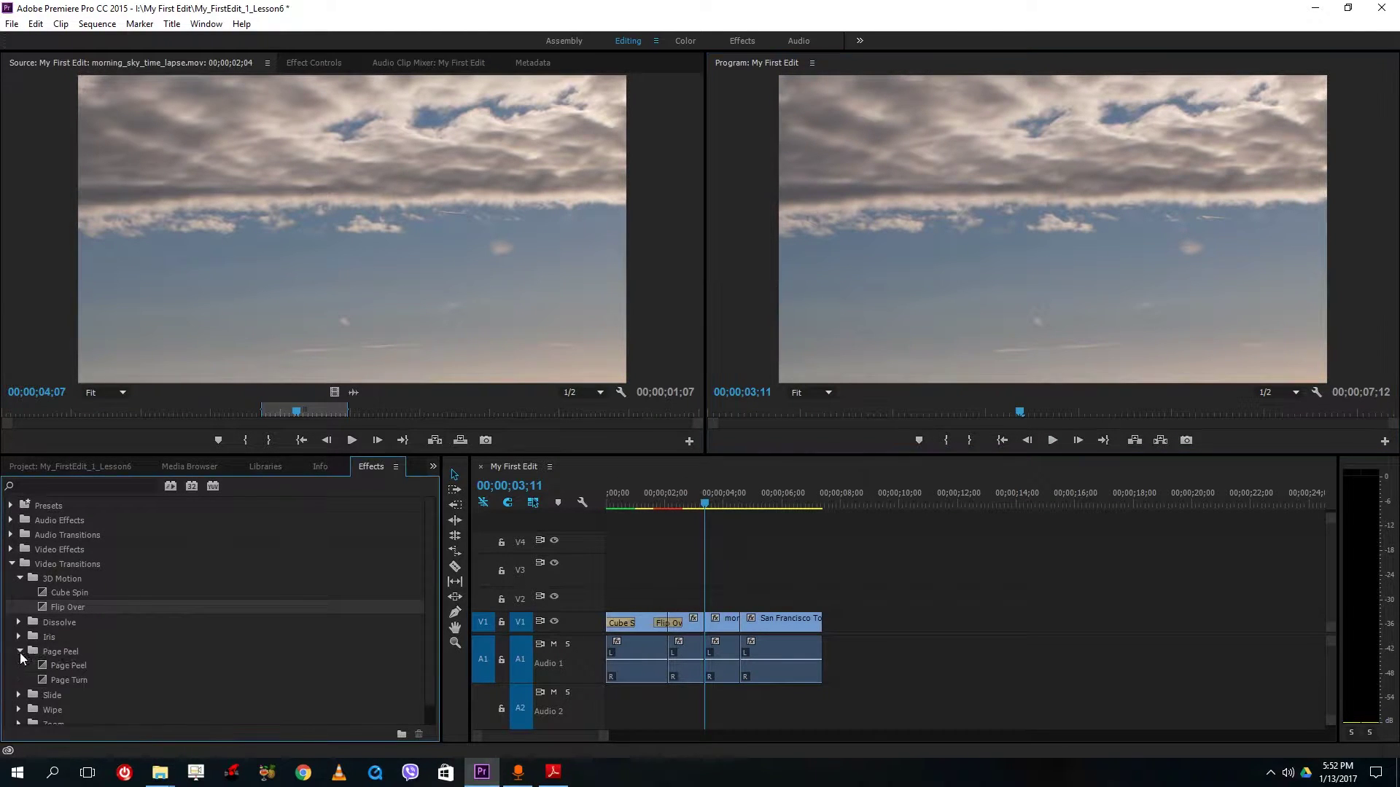
pyautogui.moveTo(59, 663); pyautogui.dragTo(706, 635)
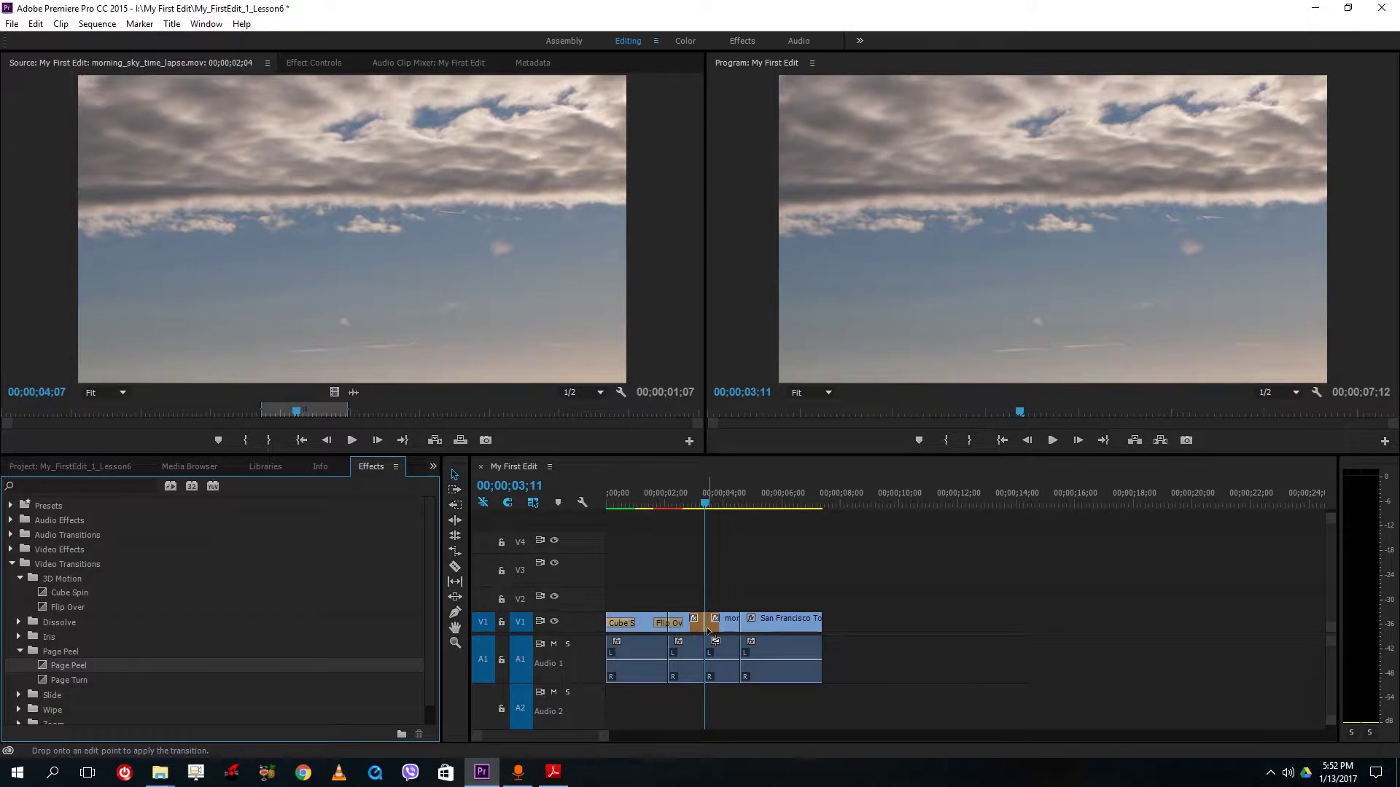
# Step: Shorten the Cube Spin, Flip Over and Page Peel transitions and play the sequence from the start
pyautogui.click(629, 621)
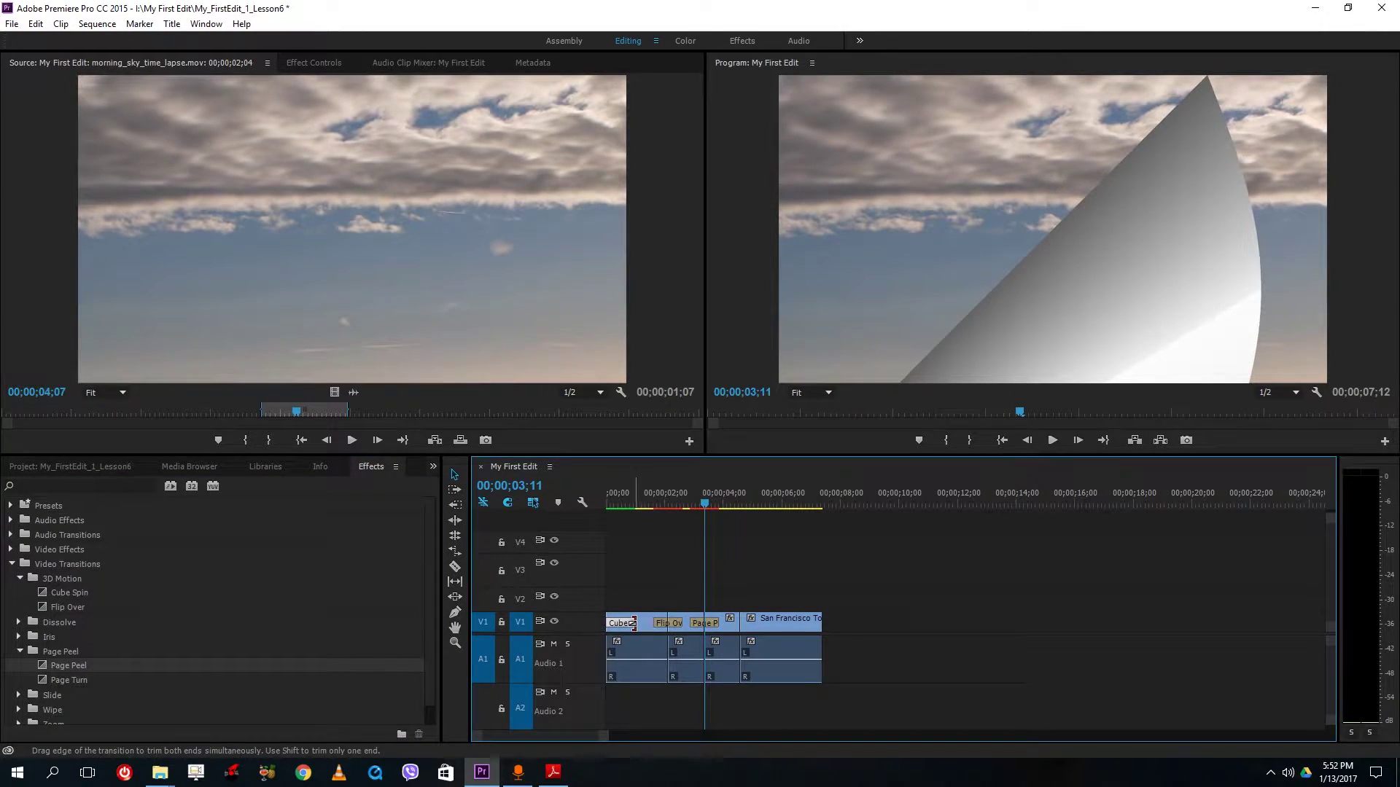
pyautogui.moveTo(632, 623); pyautogui.dragTo(705, 623)
pyautogui.click(691, 500)
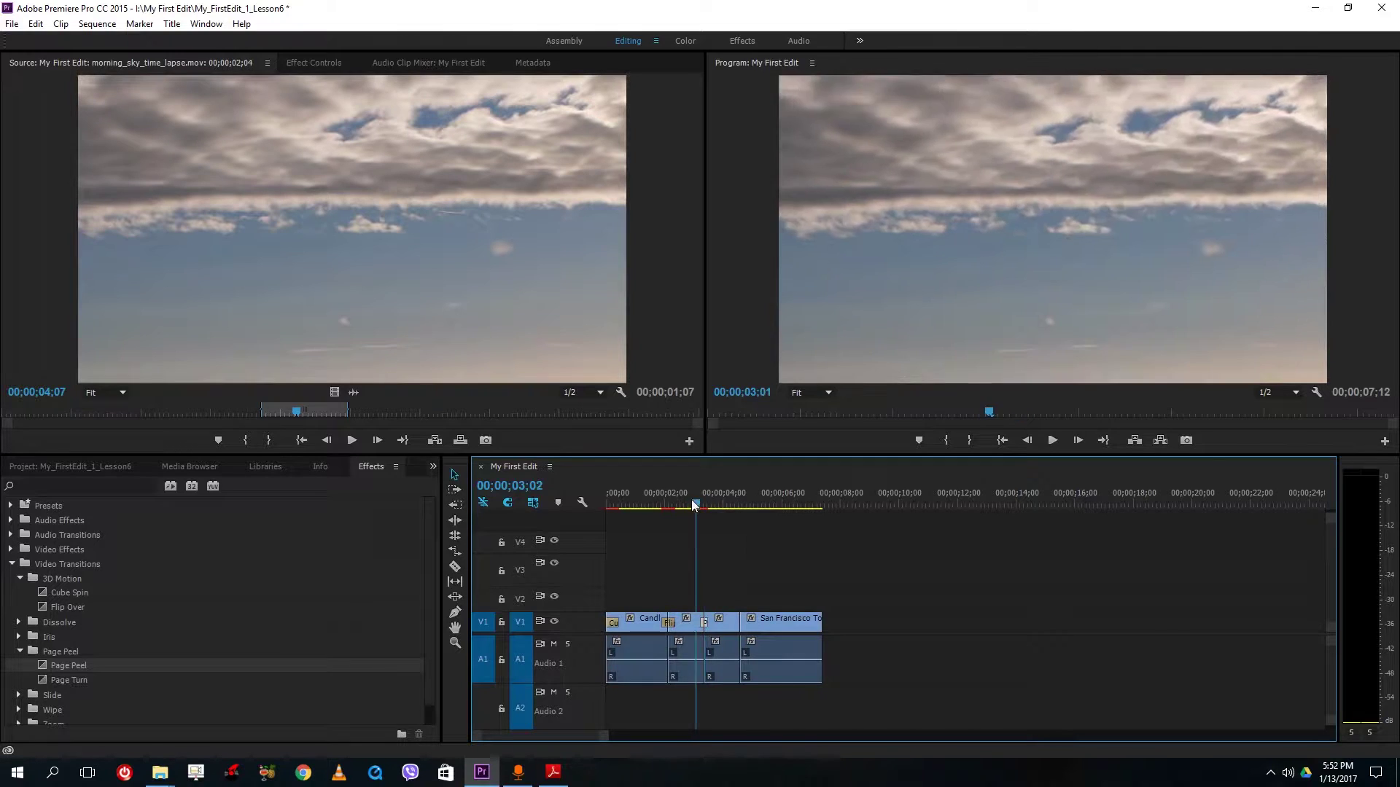
pyautogui.press('Home')
pyautogui.click(1052, 440)
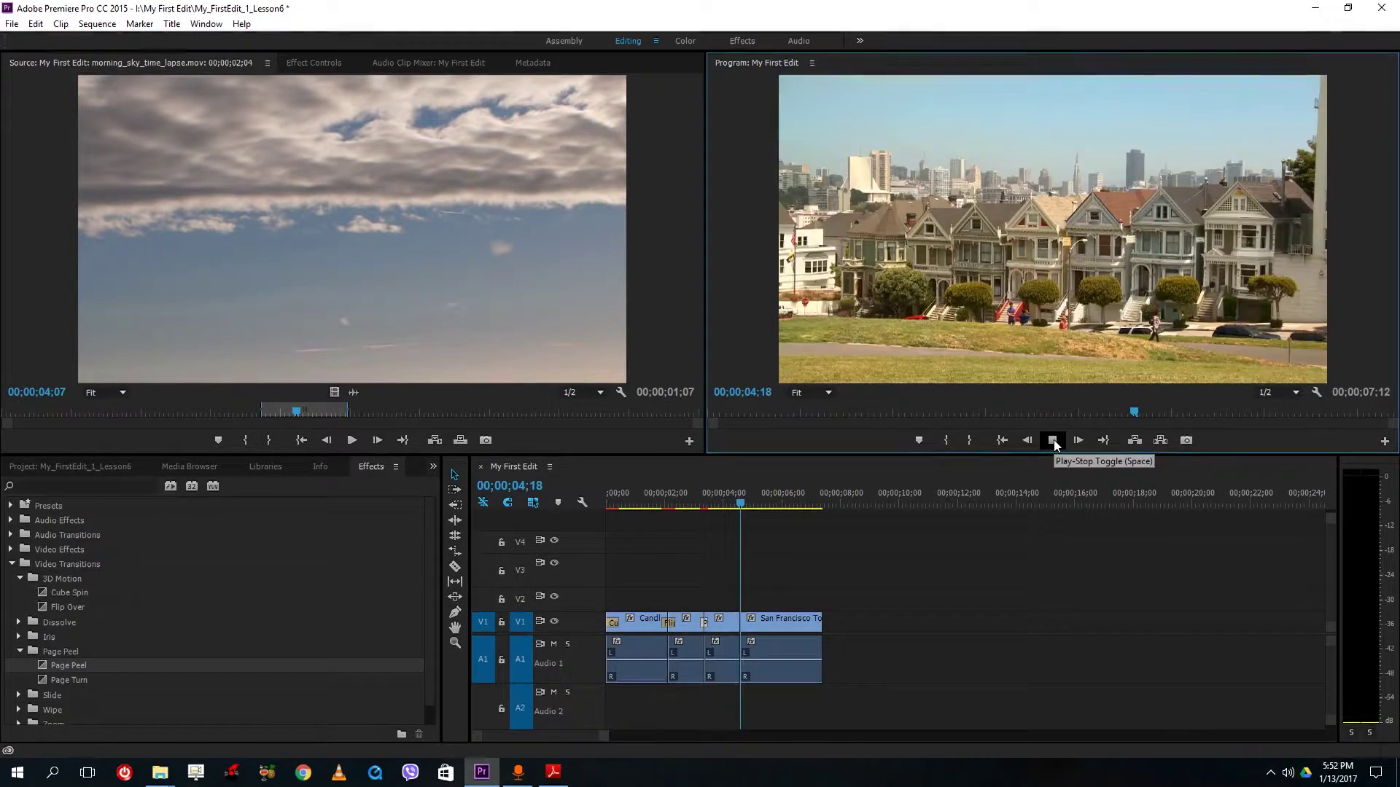
pyautogui.click(1053, 440)
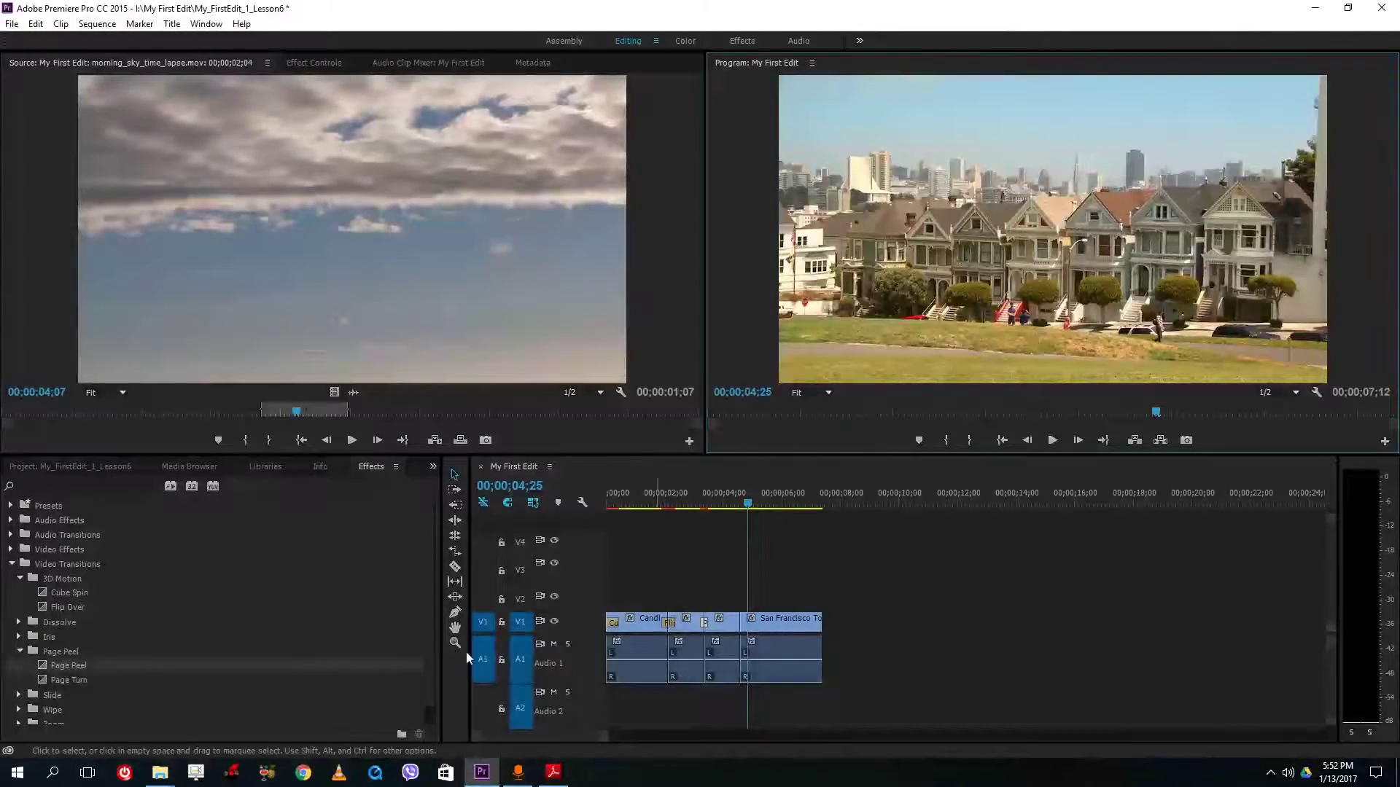
# Step: Apply Page Peel transitions to both the start and the end of the San Francisco clip, and collapse Video Transitions
pyautogui.moveTo(58, 666); pyautogui.dragTo(819, 624)
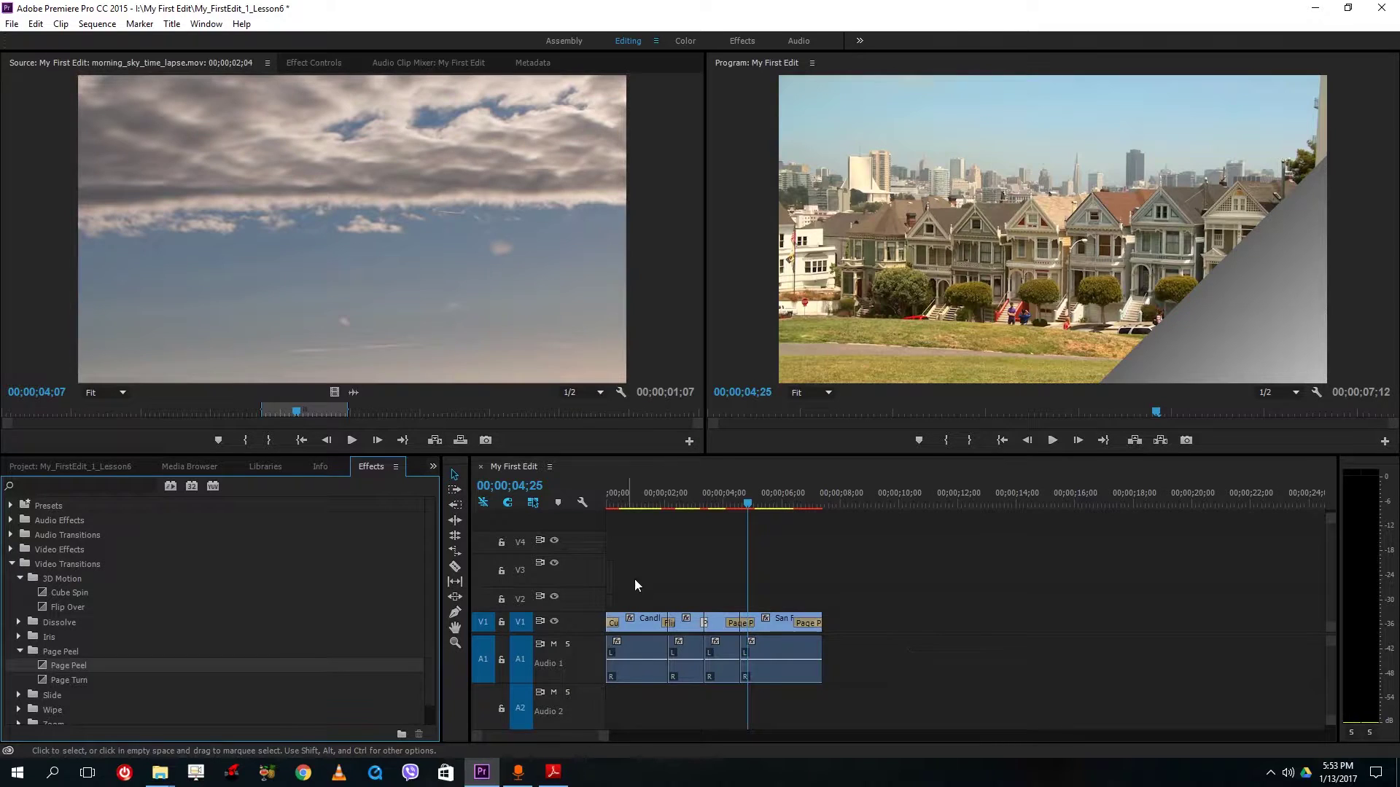
pyautogui.click(11, 566)
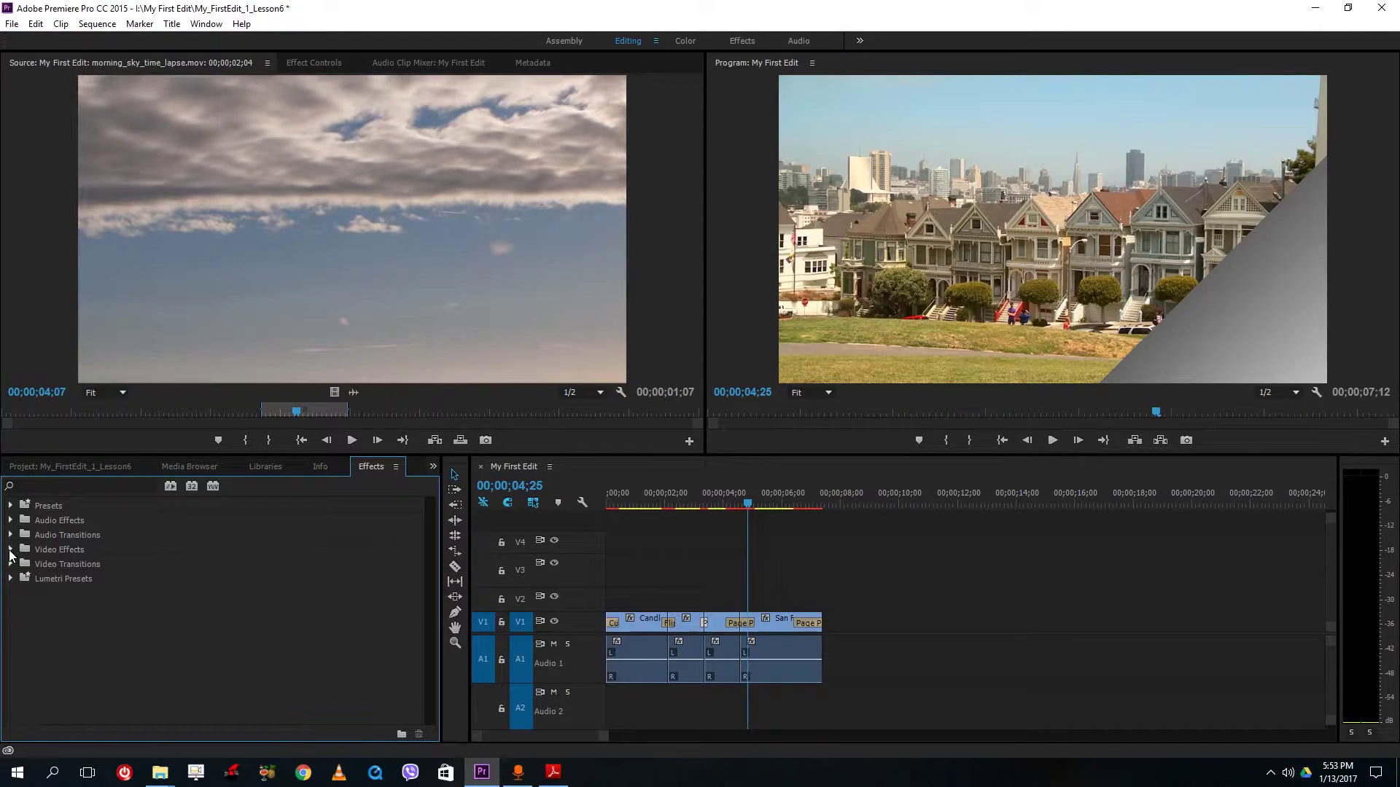
# Step: Browse the Video Effects categories and place the playhead at 00;00;00;10 in the candle clip
pyautogui.click(11, 552)
pyautogui.scroll(-3, 80, 624)
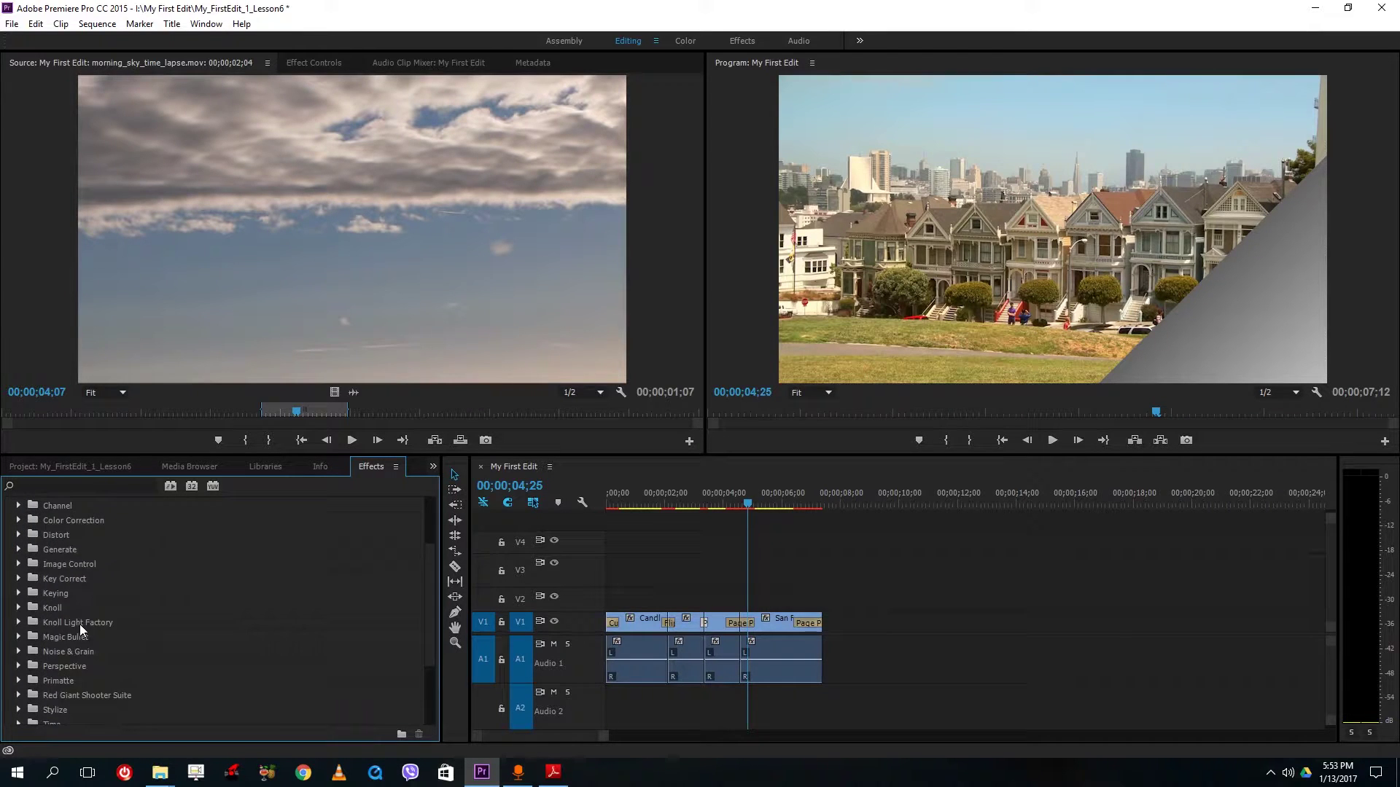
pyautogui.scroll(-3, 80, 624)
pyautogui.scroll(5, 81, 627)
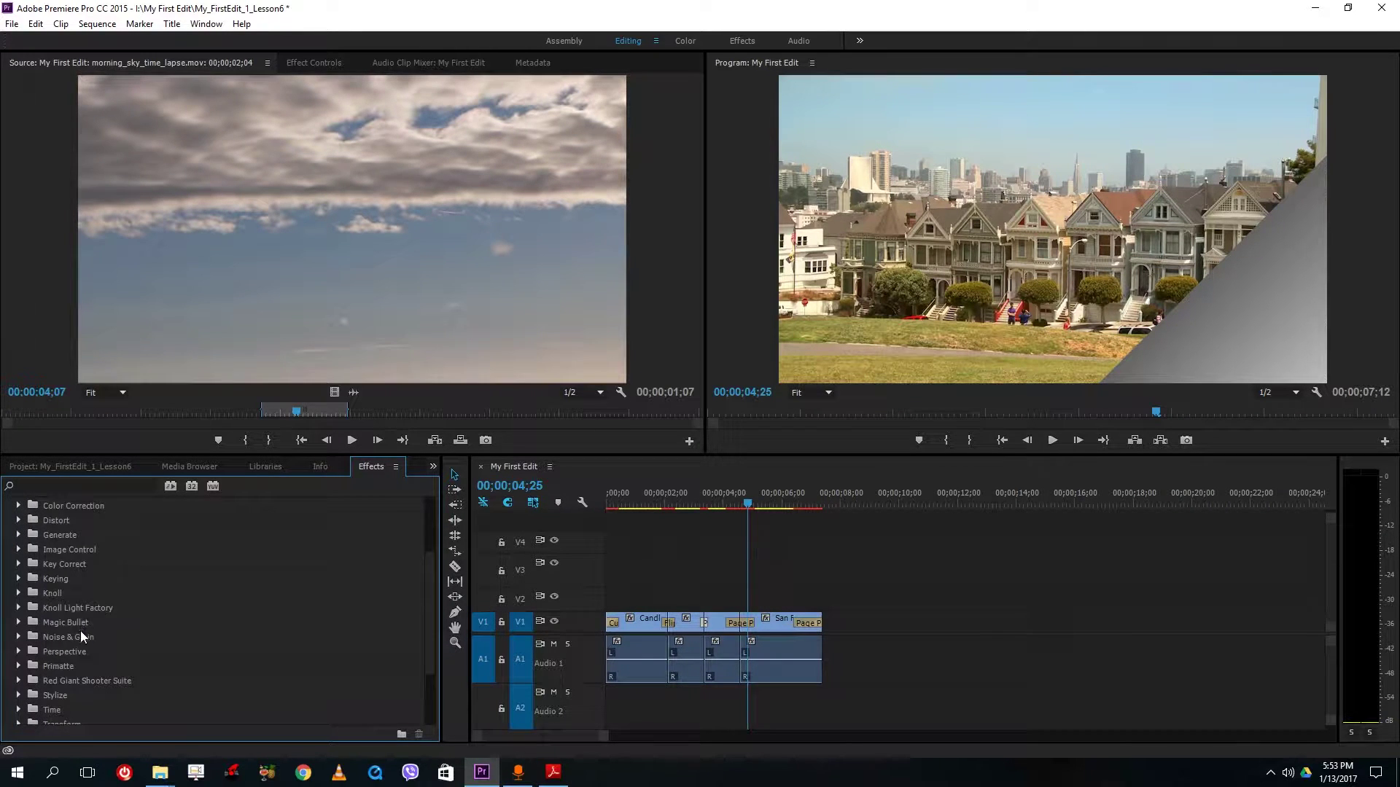
pyautogui.click(647, 496)
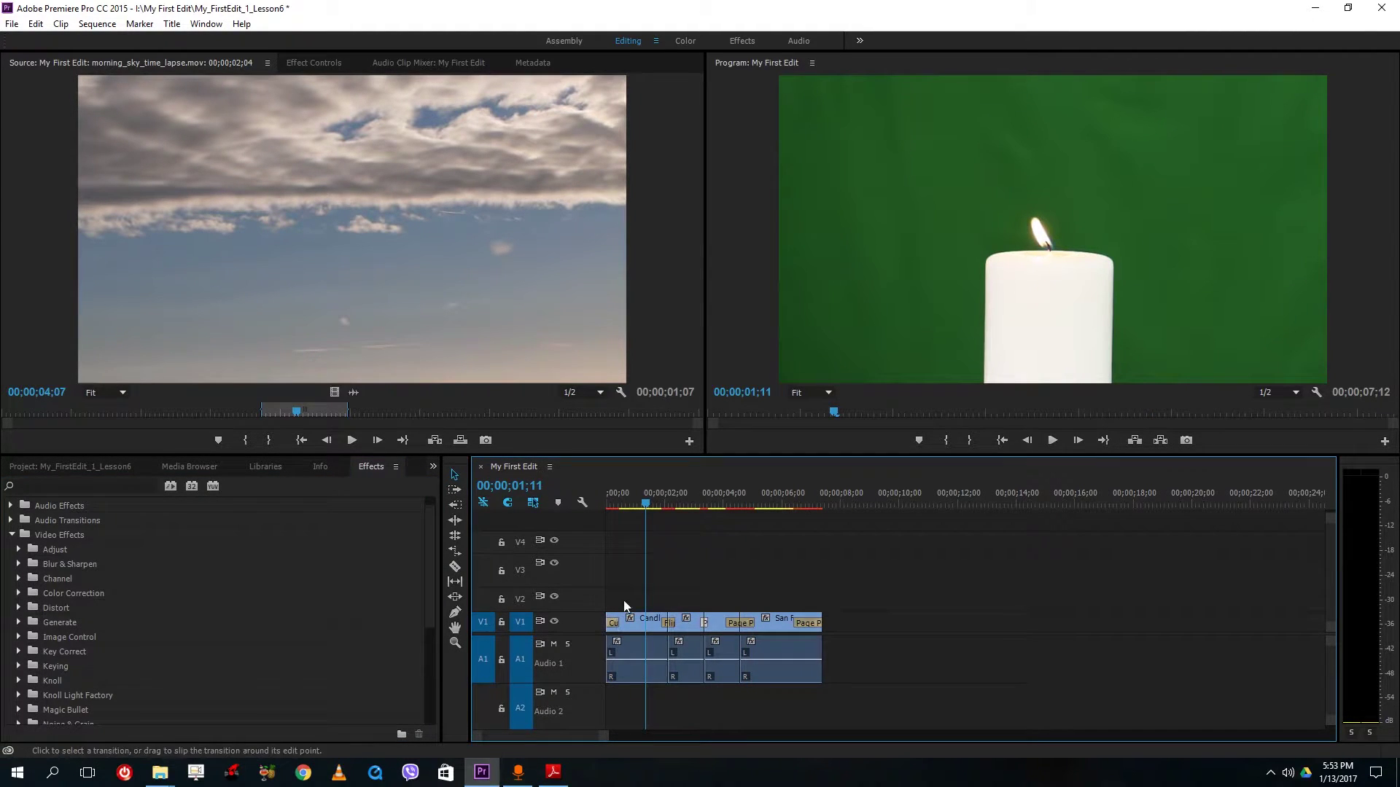
pyautogui.click(618, 496)
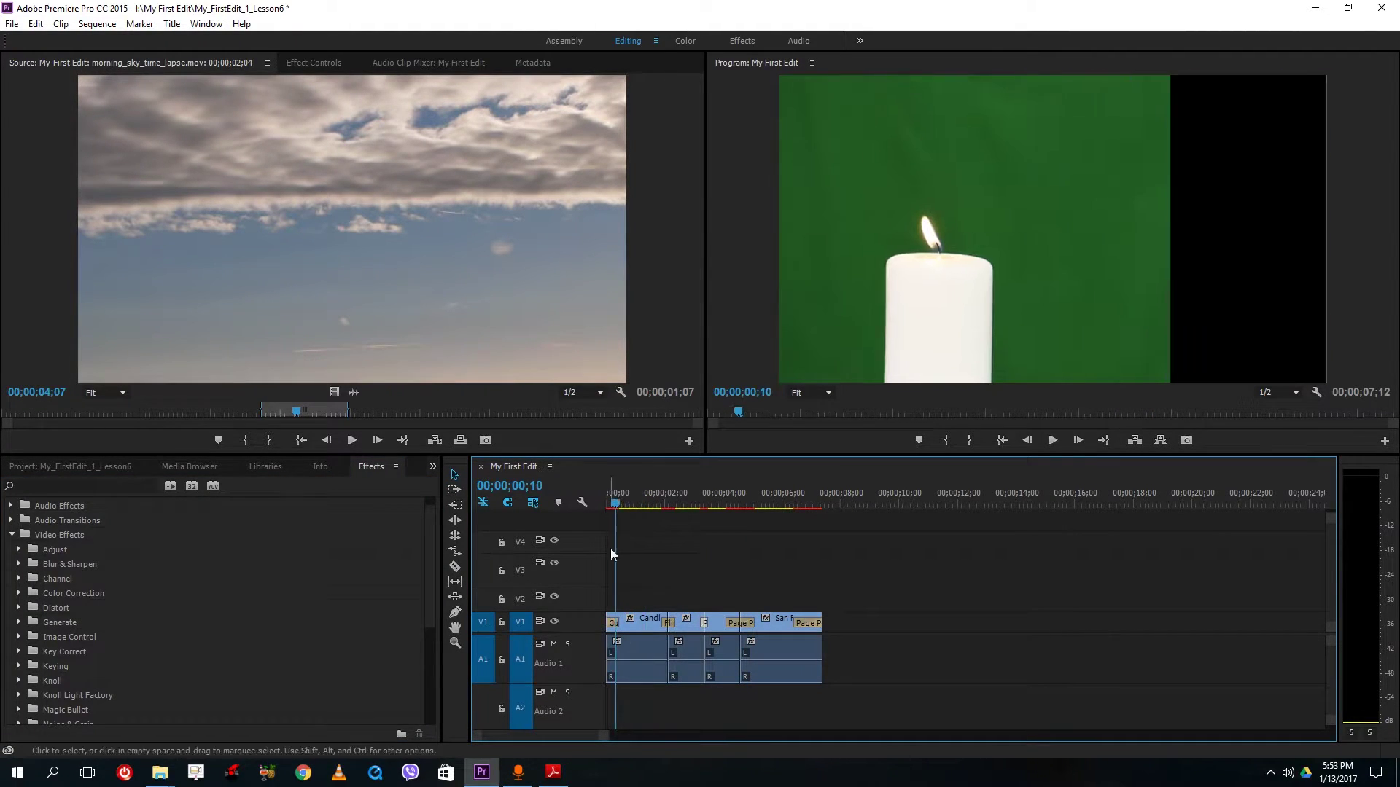
# Step: Review the settings of the Cube Spin transition at the start of the candle clip in Effect Controls
pyautogui.doubleClick(613, 623)
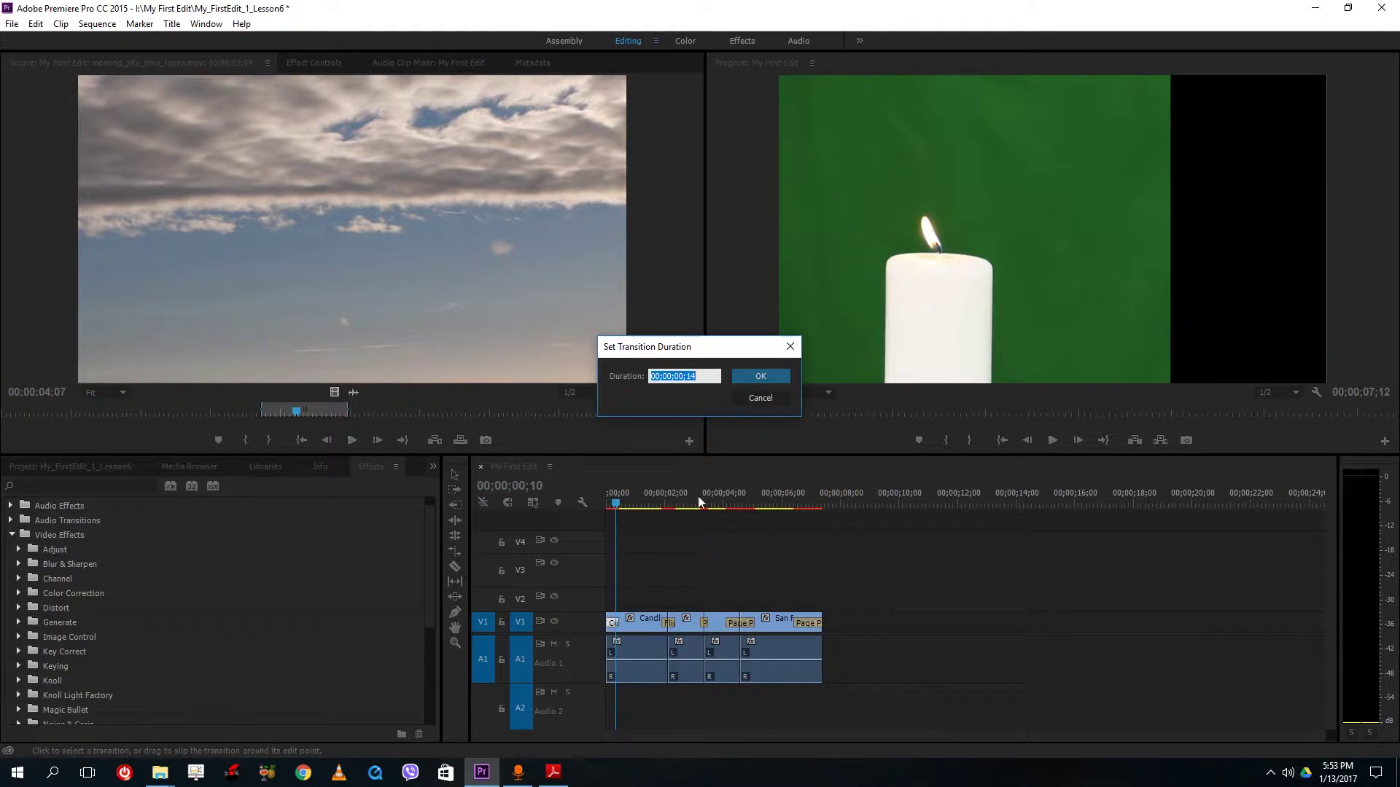
pyautogui.click(749, 397)
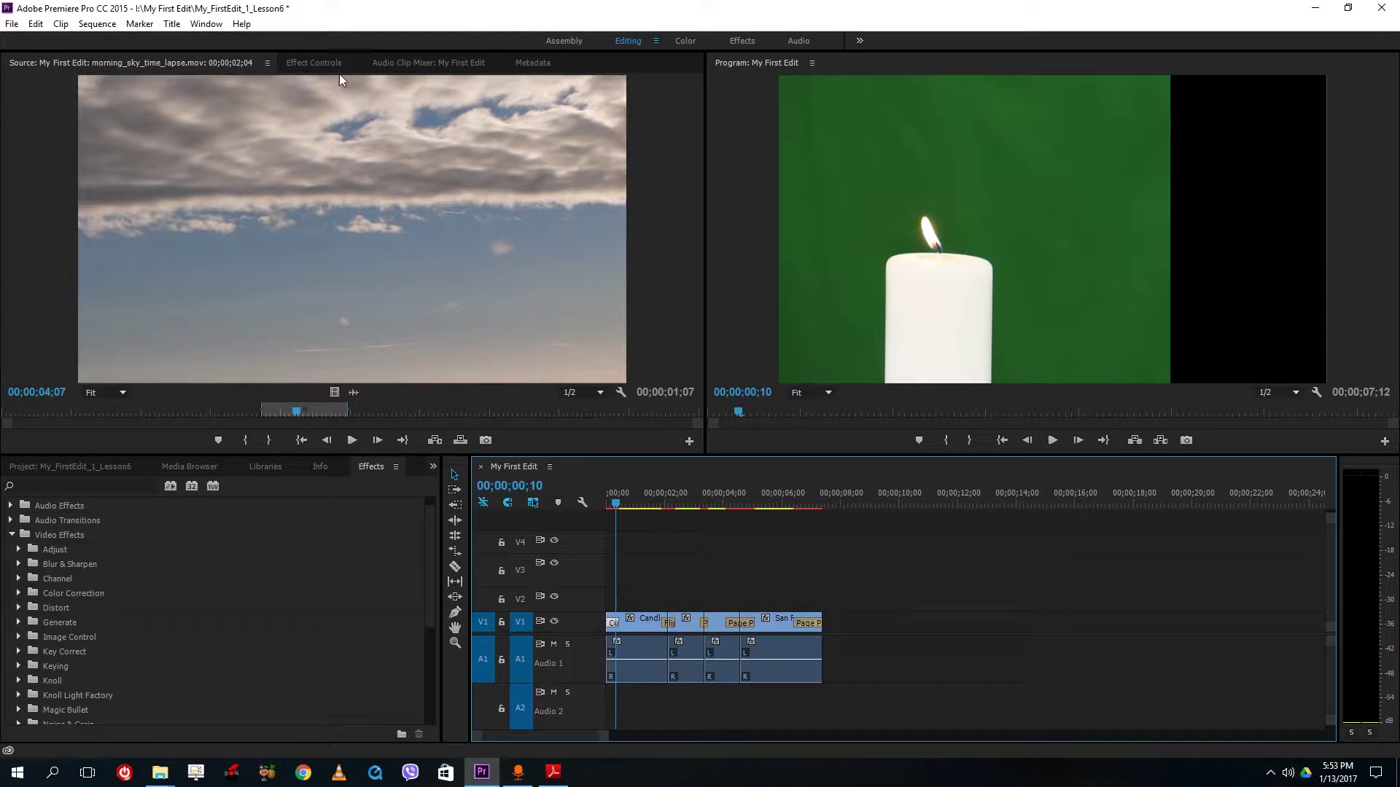
pyautogui.click(313, 61)
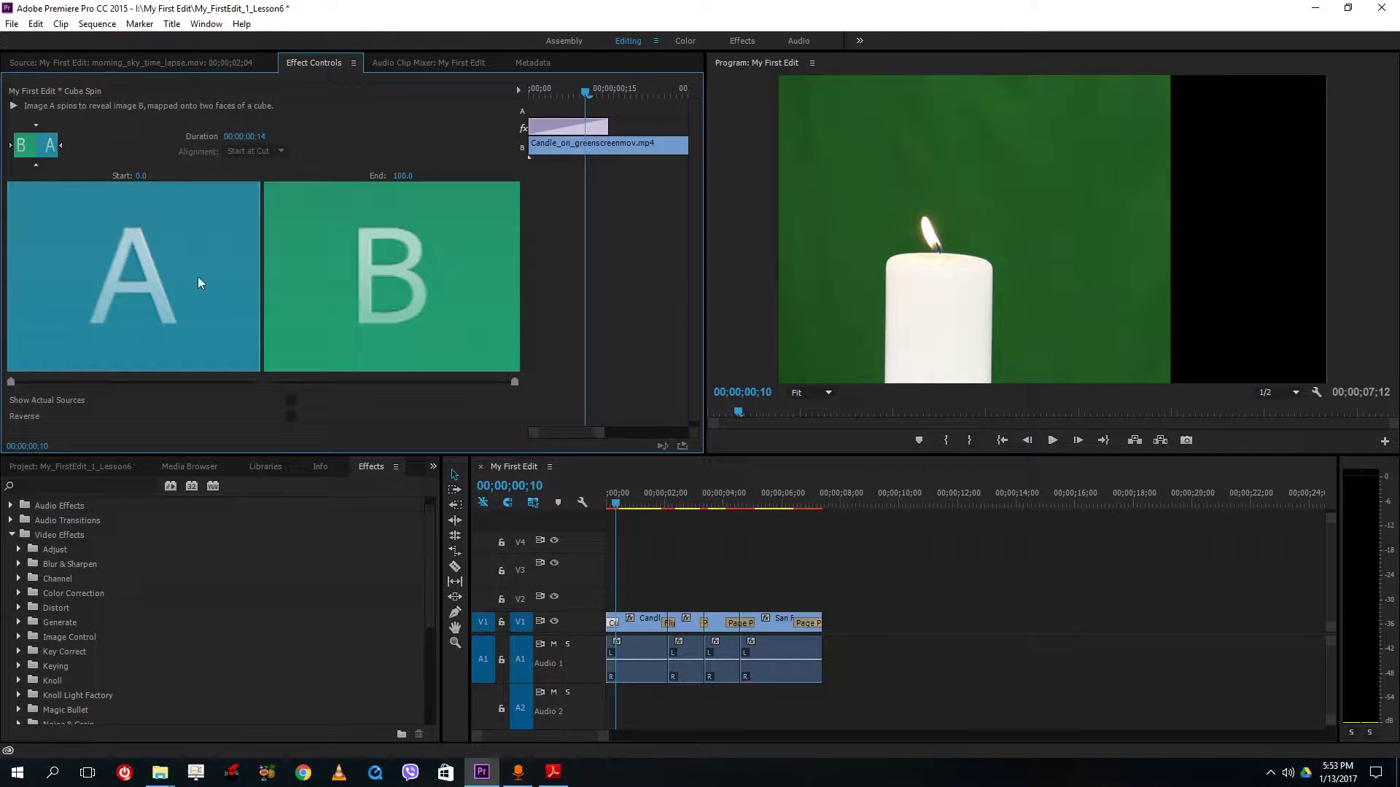
pyautogui.click(666, 622)
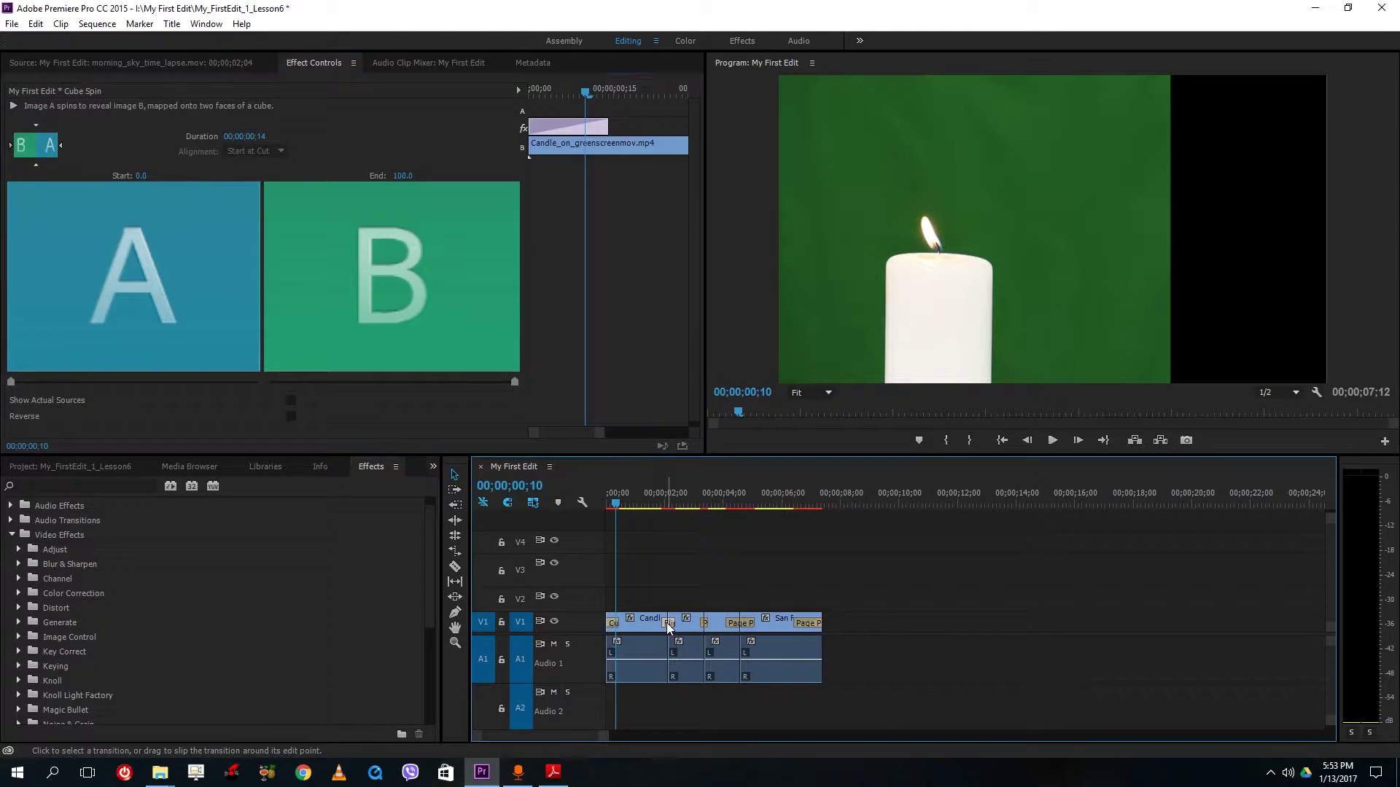
pyautogui.click(707, 625)
pyautogui.click(611, 620)
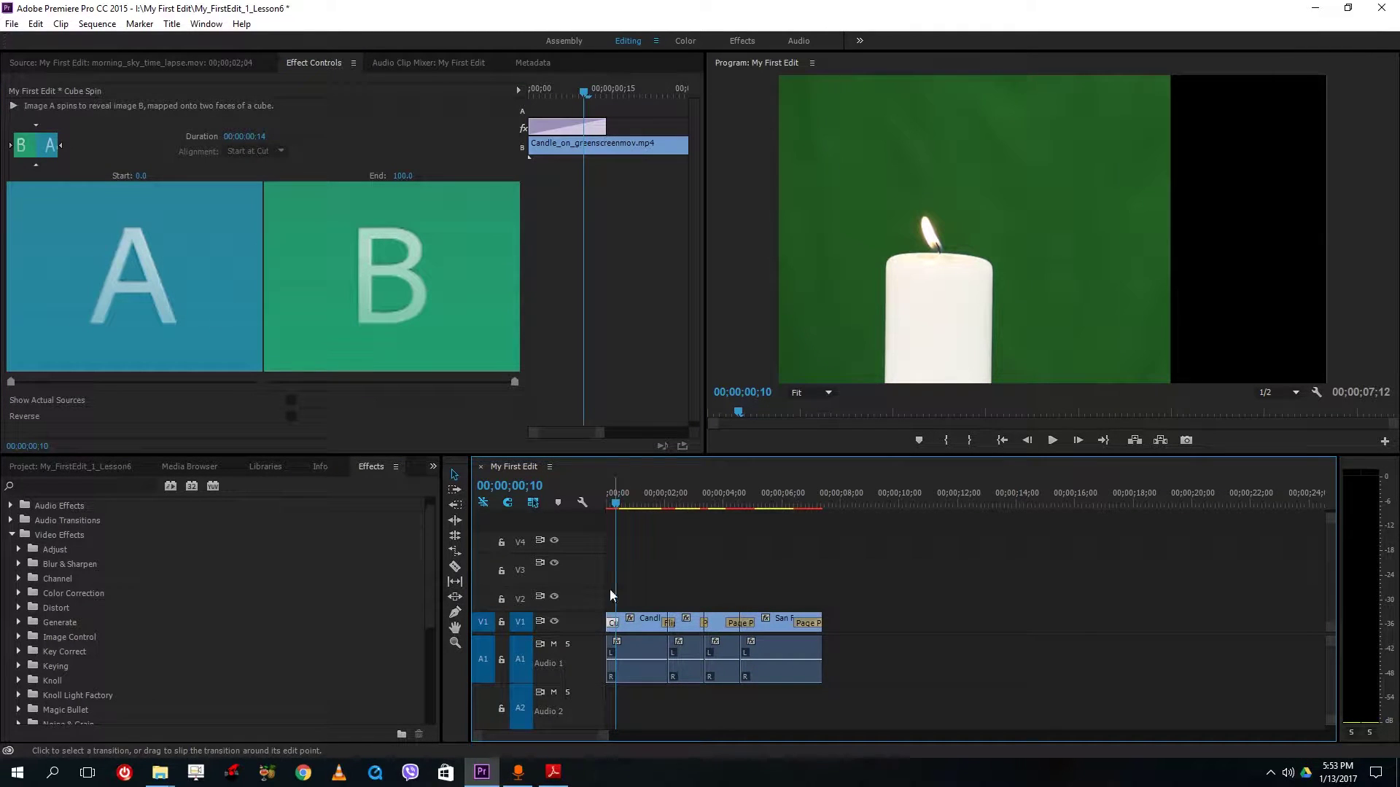
# Step: Set the Cube Spin transition's duration to 00;00;01;00 and its start value to 54.7, with actual sources shown
pyautogui.click(259, 135)
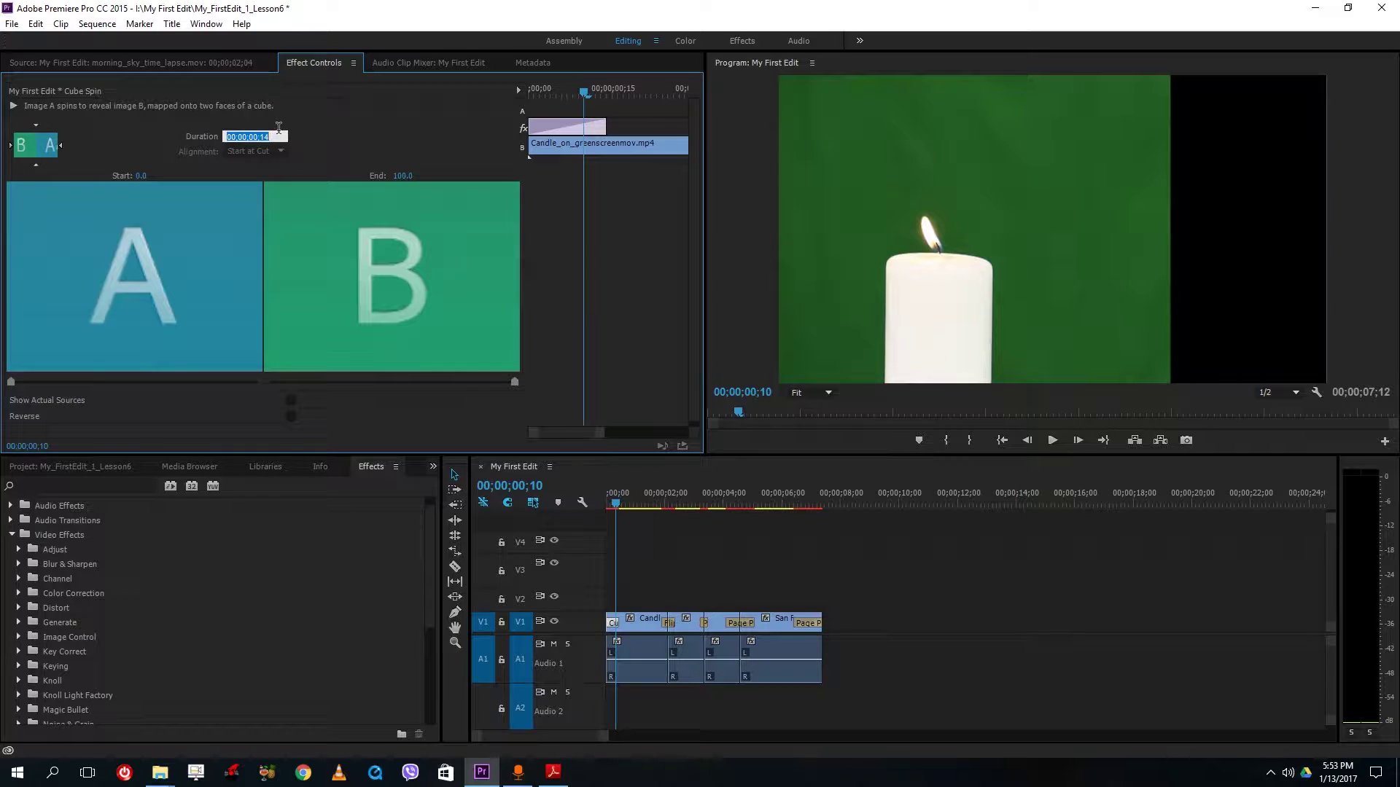
pyautogui.click(259, 137)
pyautogui.press('BackSpace')
pyautogui.press('BackSpace')
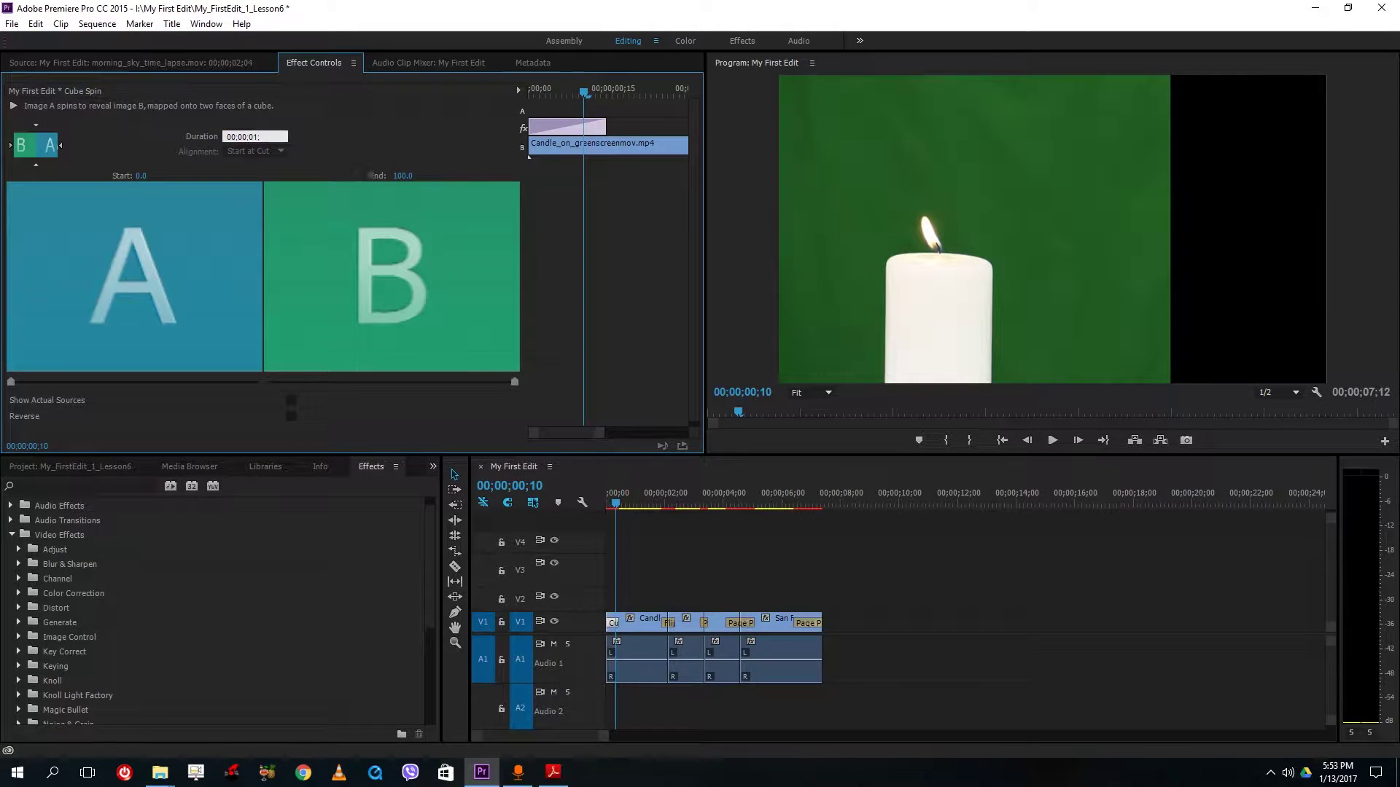
pyautogui.write('00')
pyautogui.press('Return')
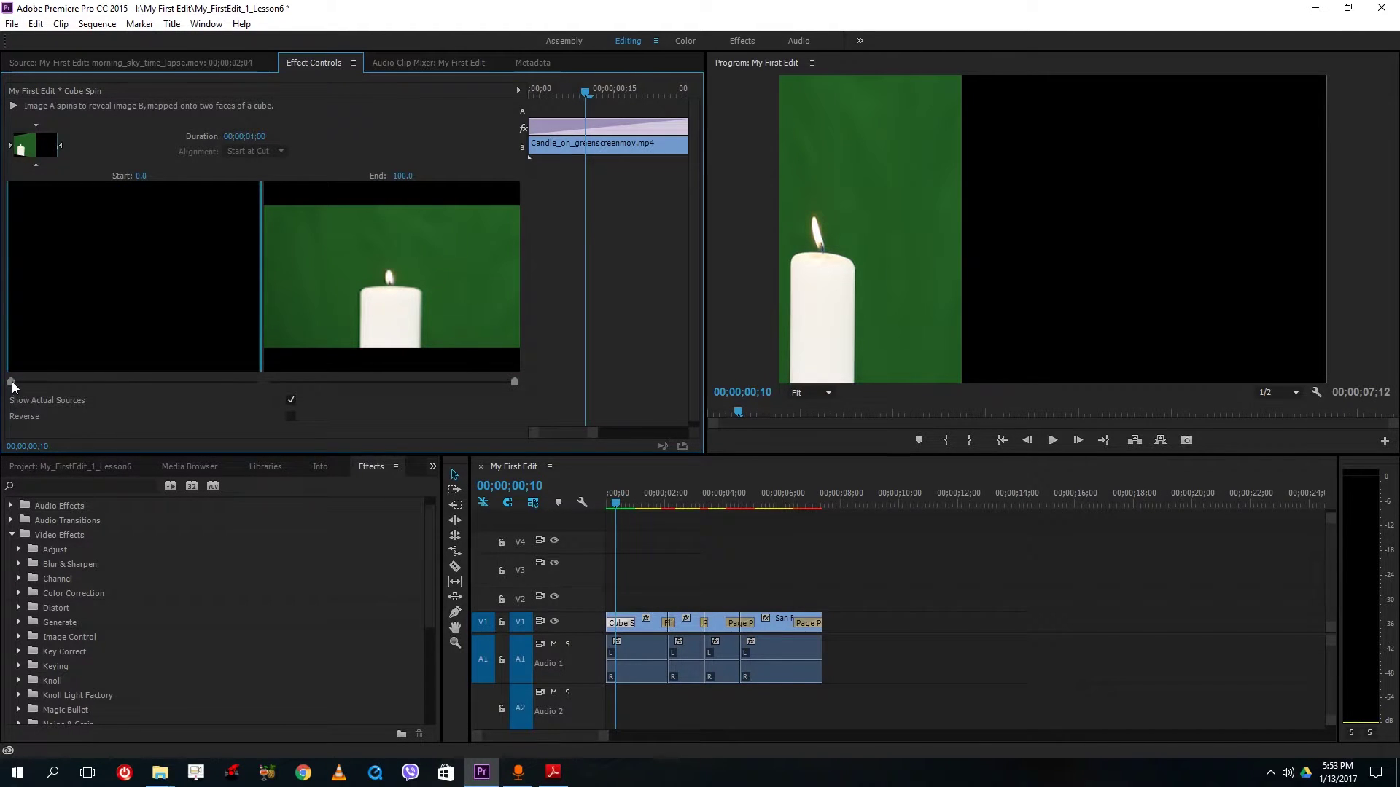
pyautogui.moveTo(10, 385); pyautogui.dragTo(146, 388)
pyautogui.moveTo(513, 379); pyautogui.dragTo(568, 391)
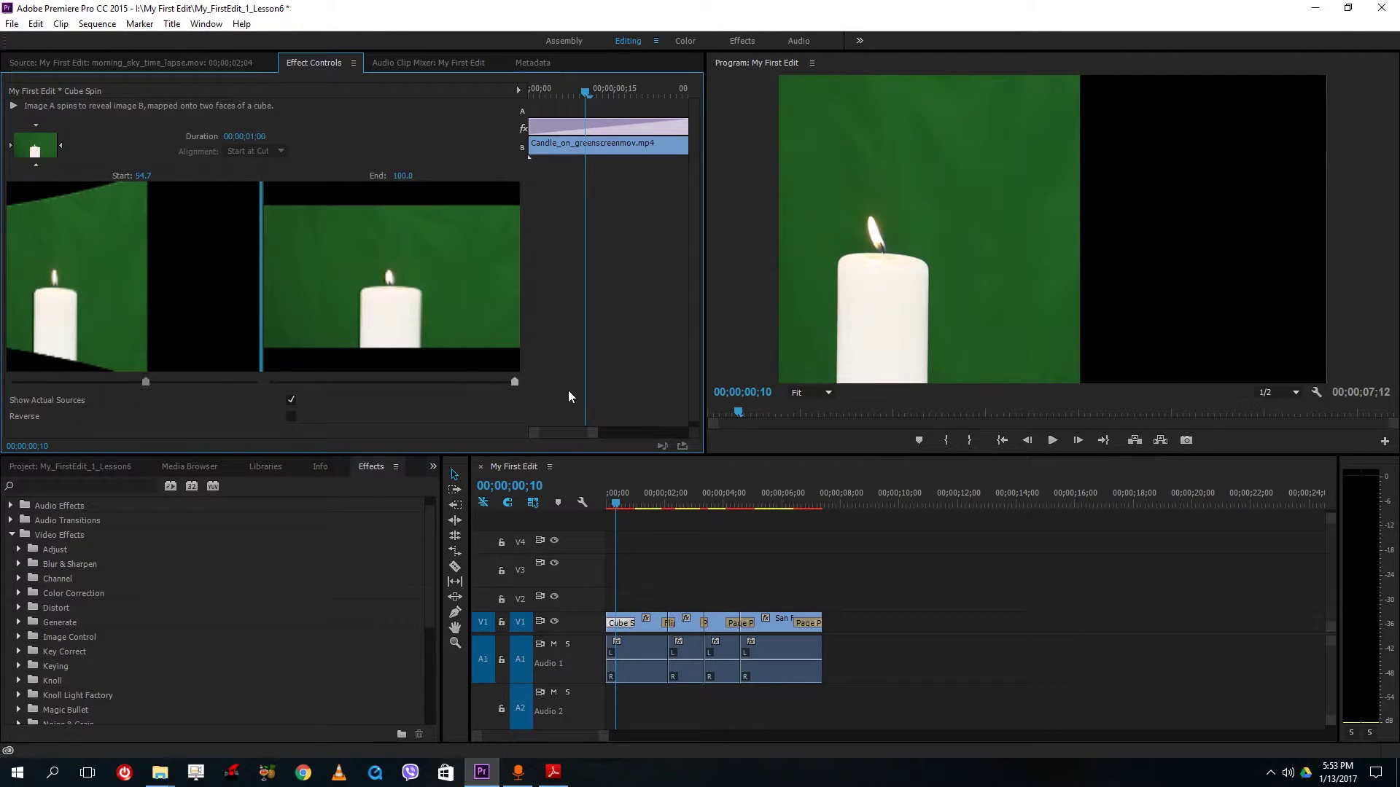
# Step: Set the Flip Over transition between the candle and sky clips to start at 26.6 and end at 73.7
pyautogui.moveTo(616, 503); pyautogui.dragTo(675, 506)
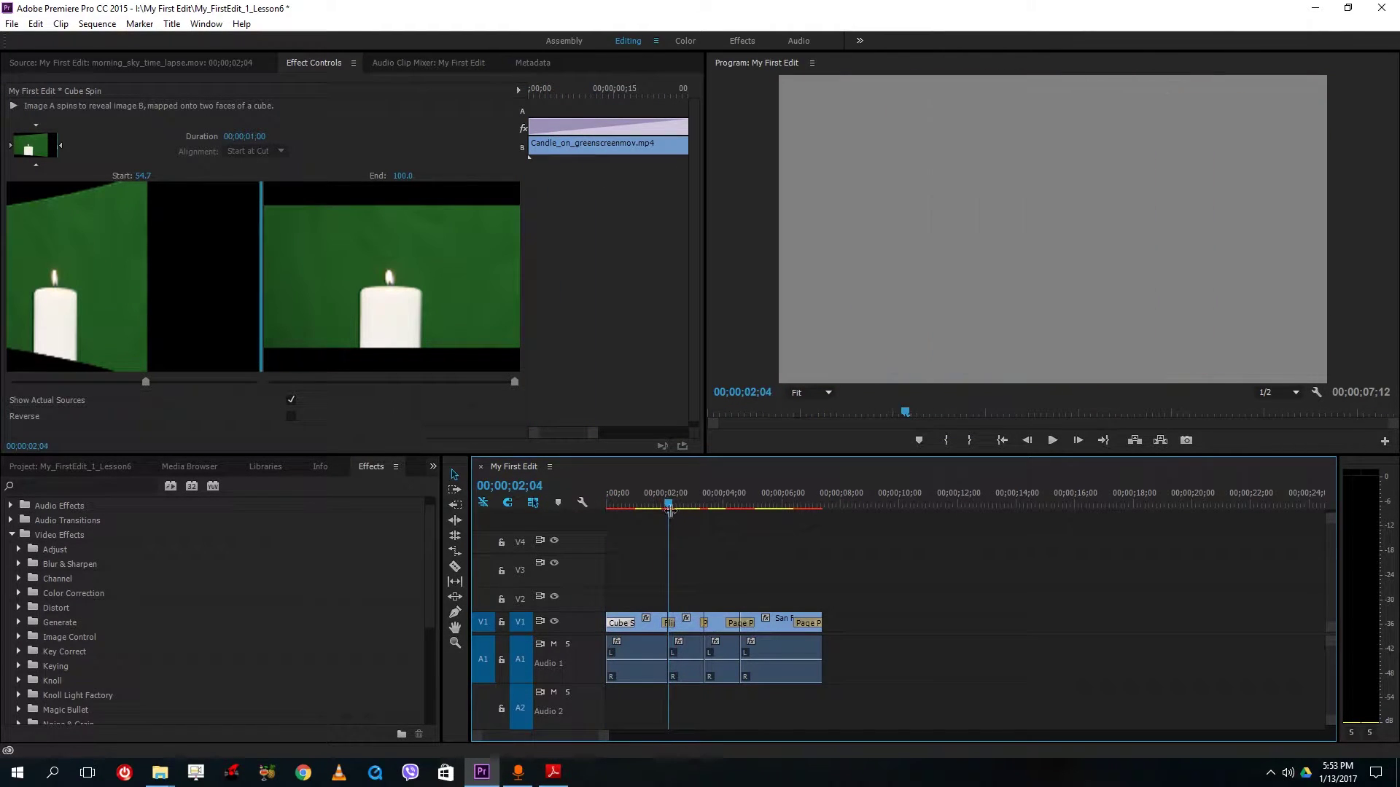
pyautogui.click(671, 623)
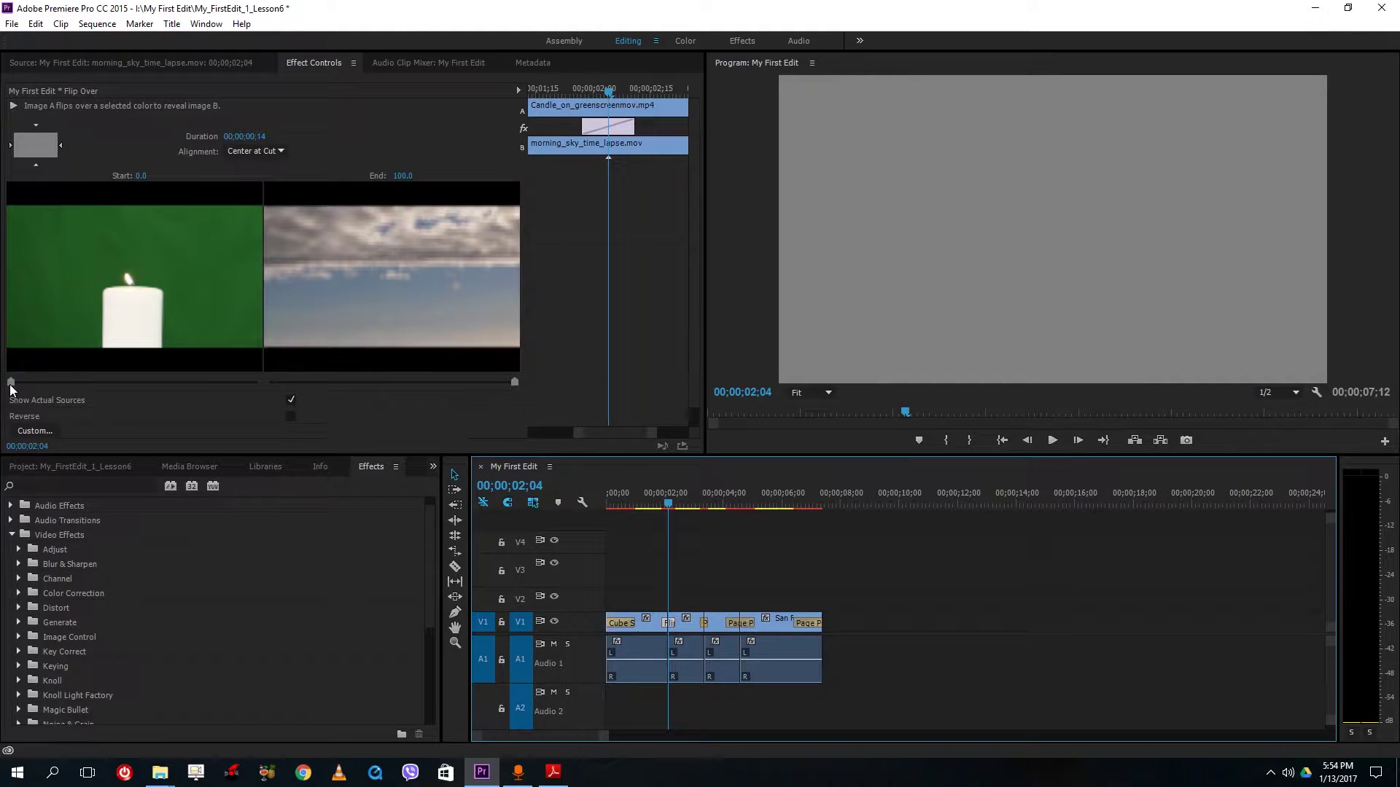
pyautogui.moveTo(11, 382); pyautogui.dragTo(76, 383)
pyautogui.moveTo(514, 383); pyautogui.dragTo(450, 384)
# Step: Play the sequence from 00;00;01;25 through the Flip Over transition, then inspect the frame at 00;00;02;07
pyautogui.moveTo(665, 505); pyautogui.dragTo(659, 505)
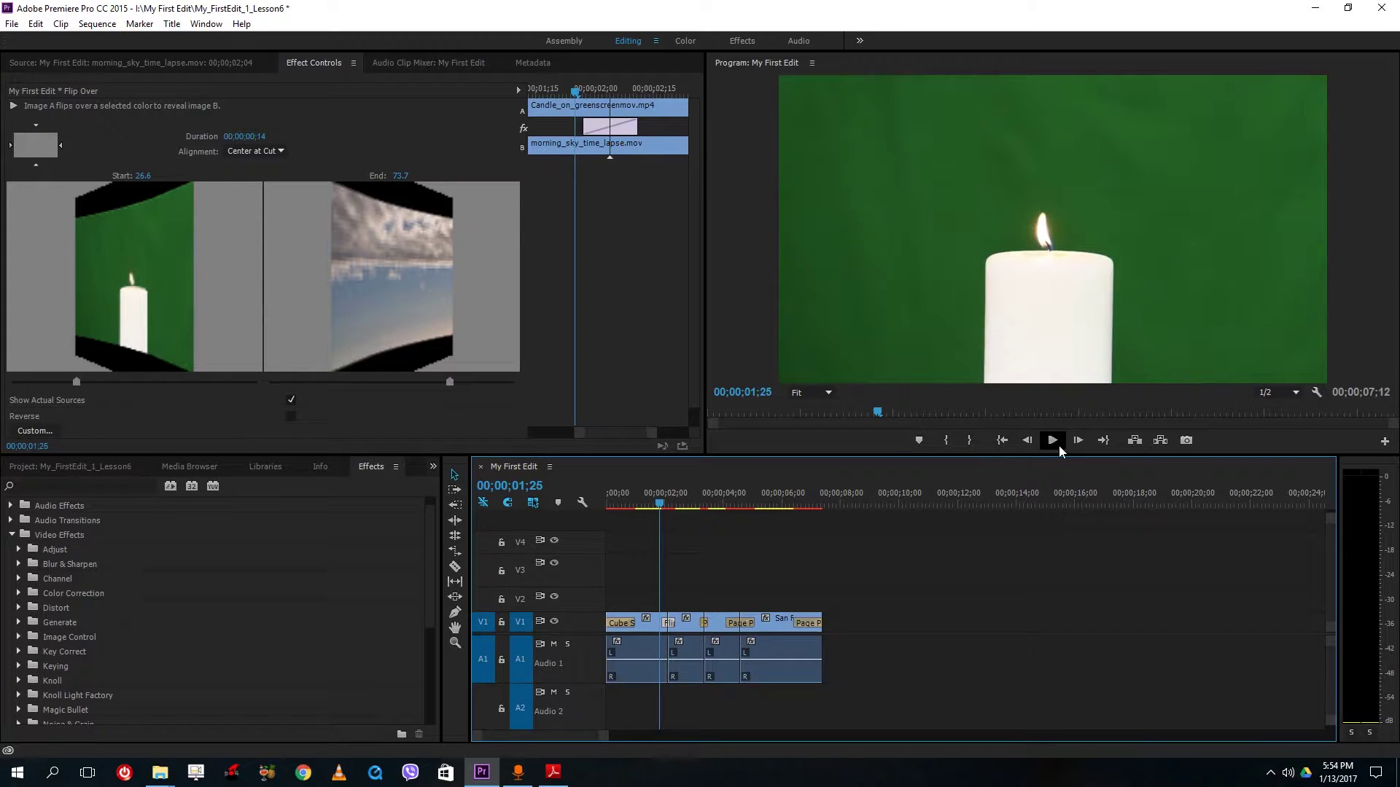
pyautogui.click(1053, 441)
pyautogui.click(1052, 441)
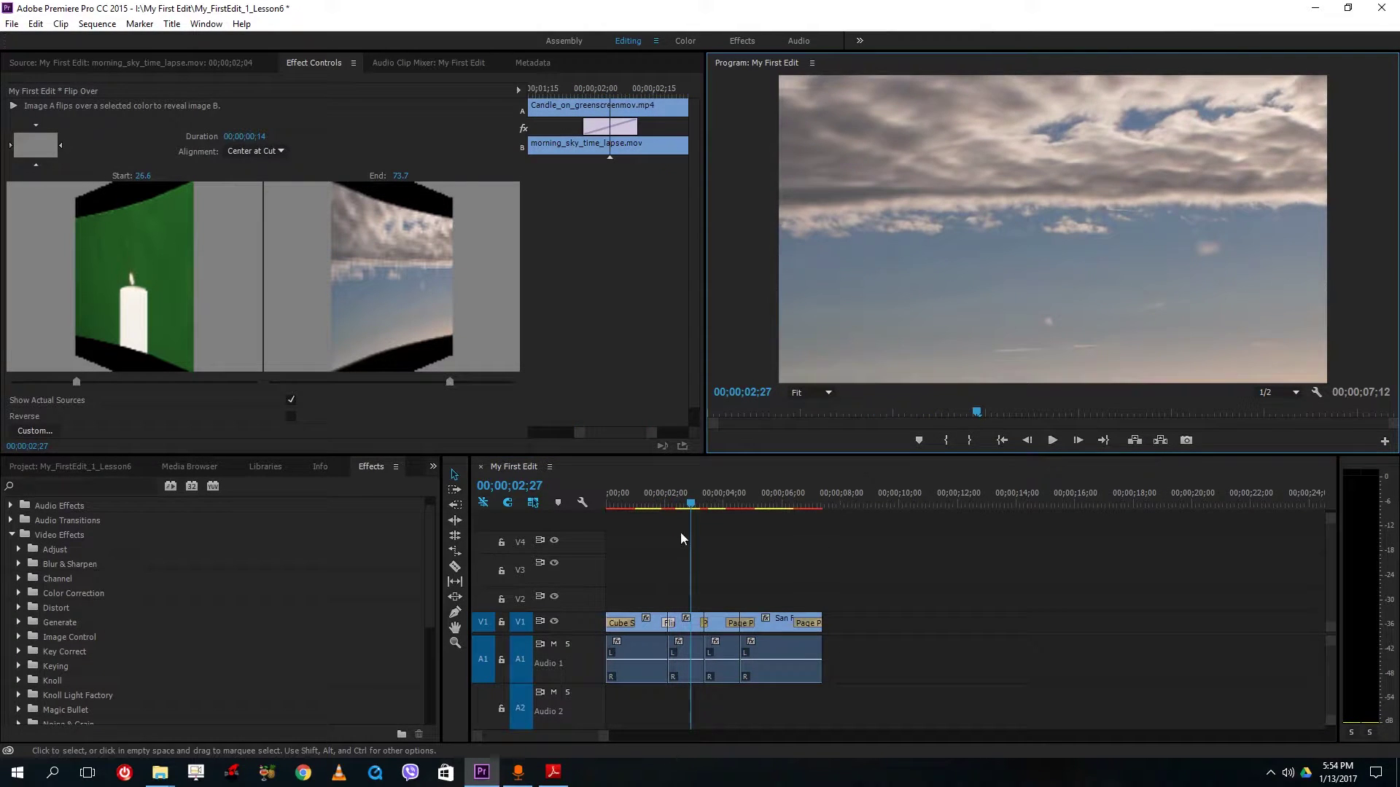
pyautogui.moveTo(664, 503); pyautogui.dragTo(670, 503)
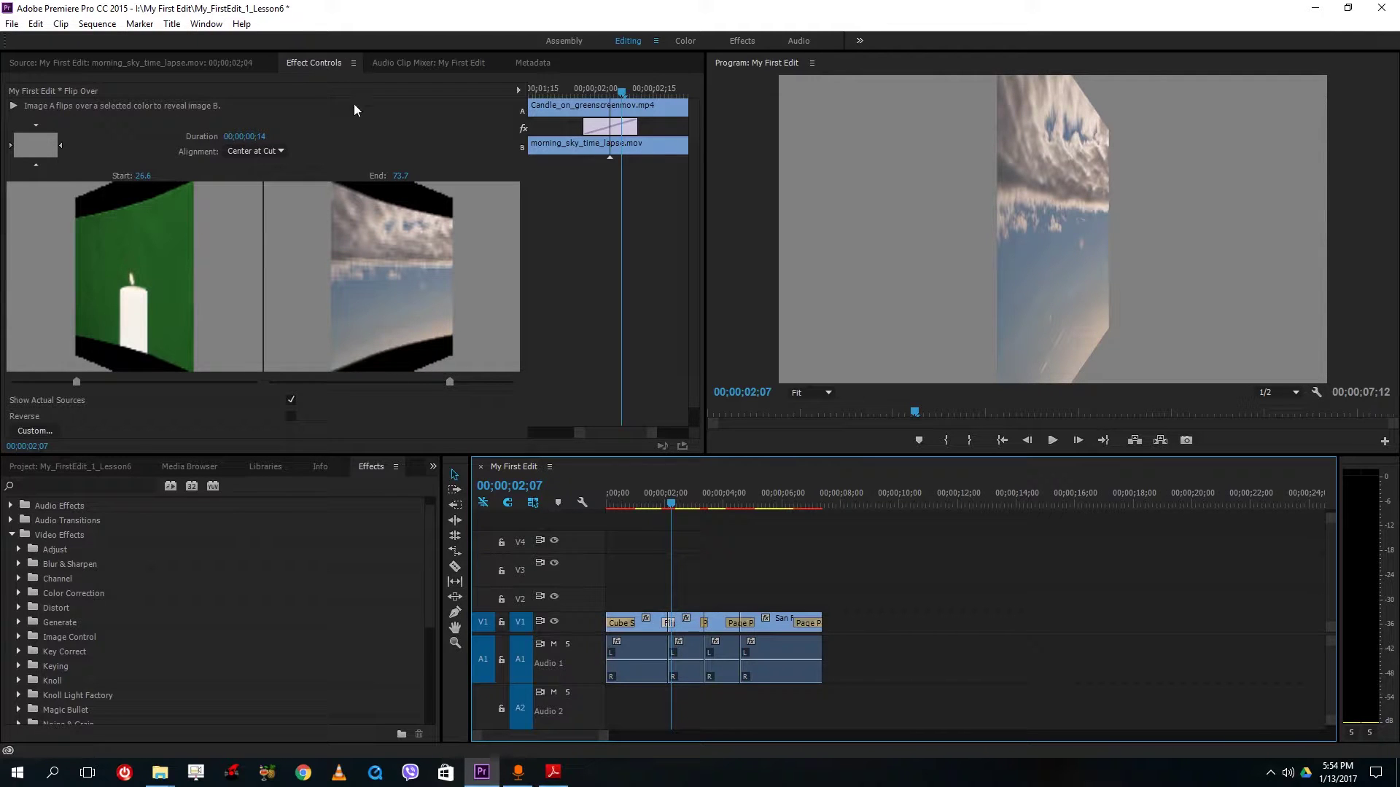
# Step: Select the candle clip with the playhead at 00;00;01;09 and expand the Stylize group of video effects
pyautogui.click(644, 501)
pyautogui.click(649, 666)
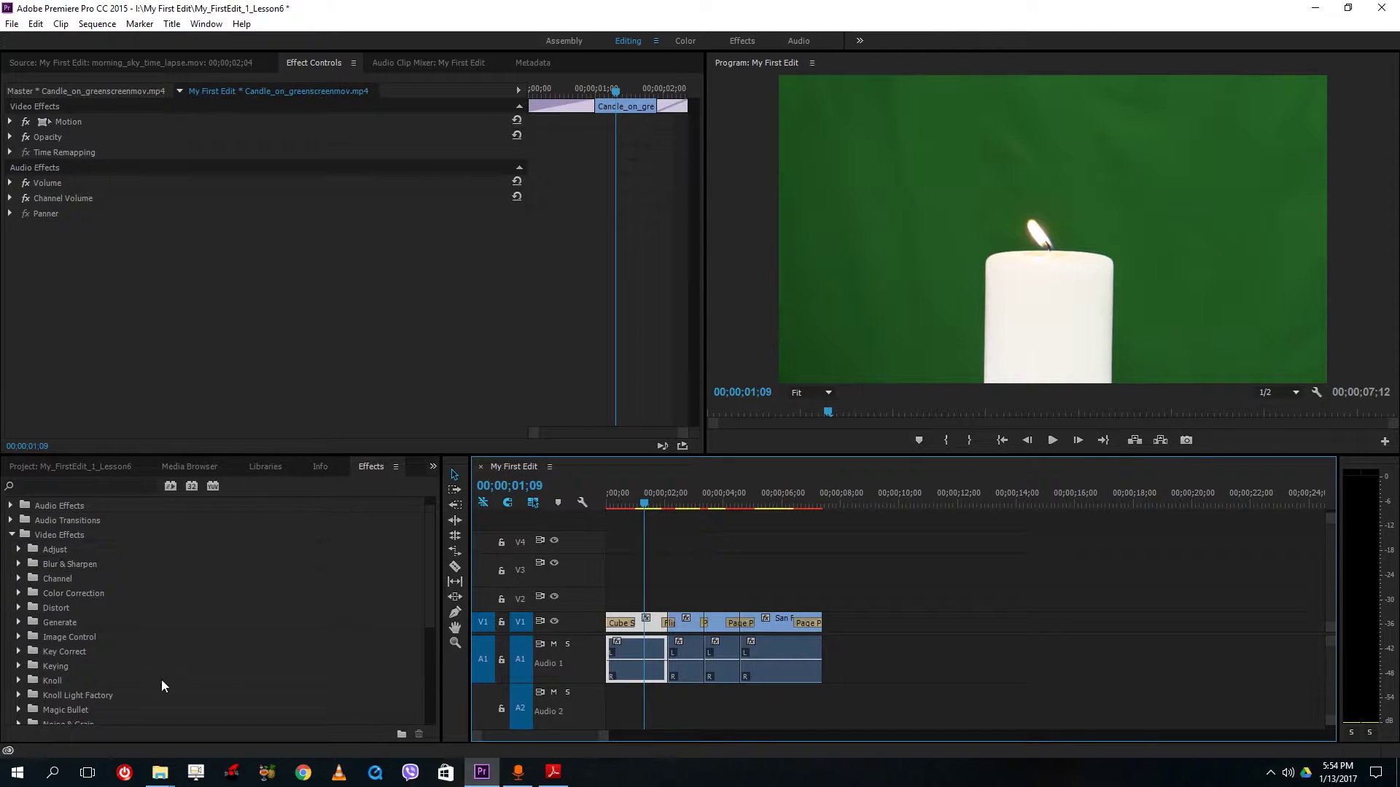
pyautogui.scroll(-1, 114, 670)
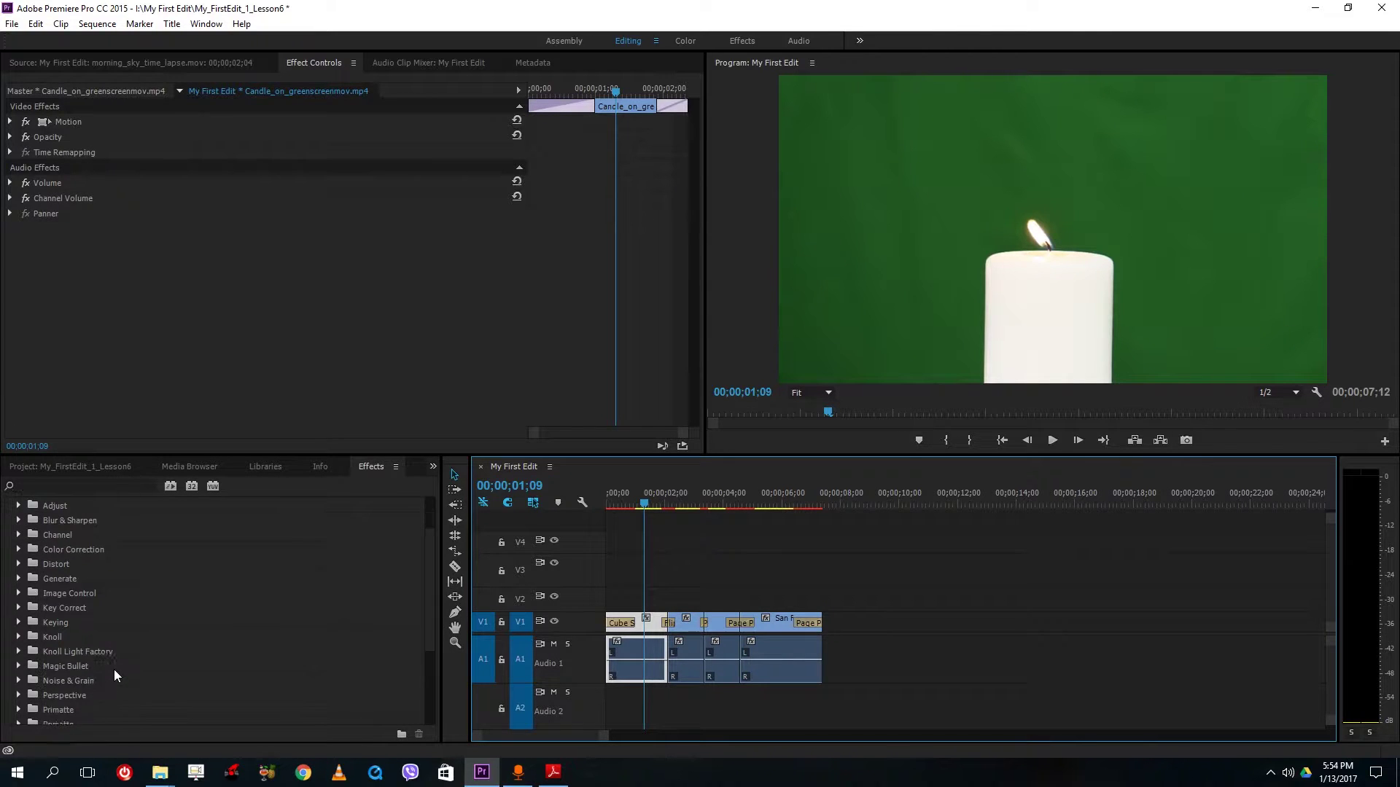
pyautogui.click(626, 624)
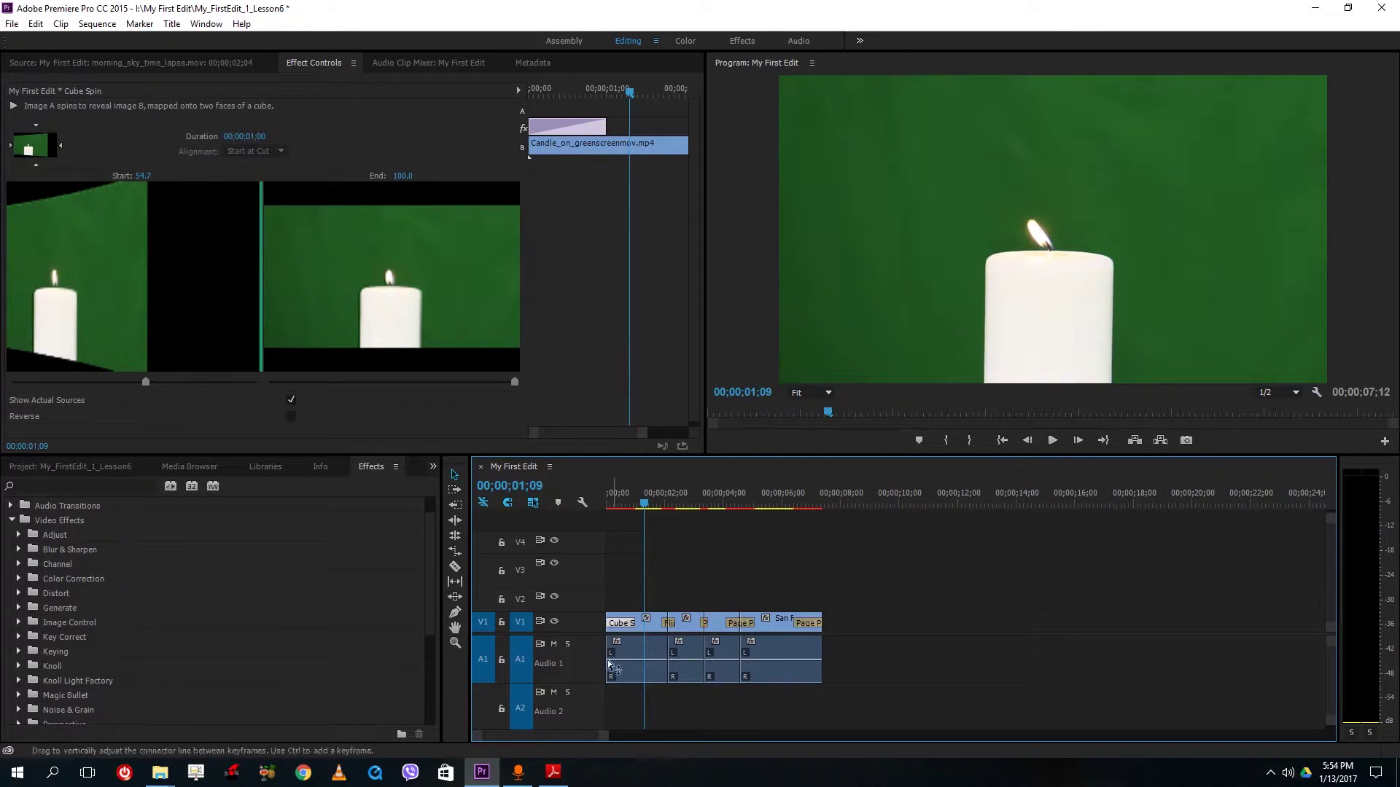
pyautogui.click(636, 629)
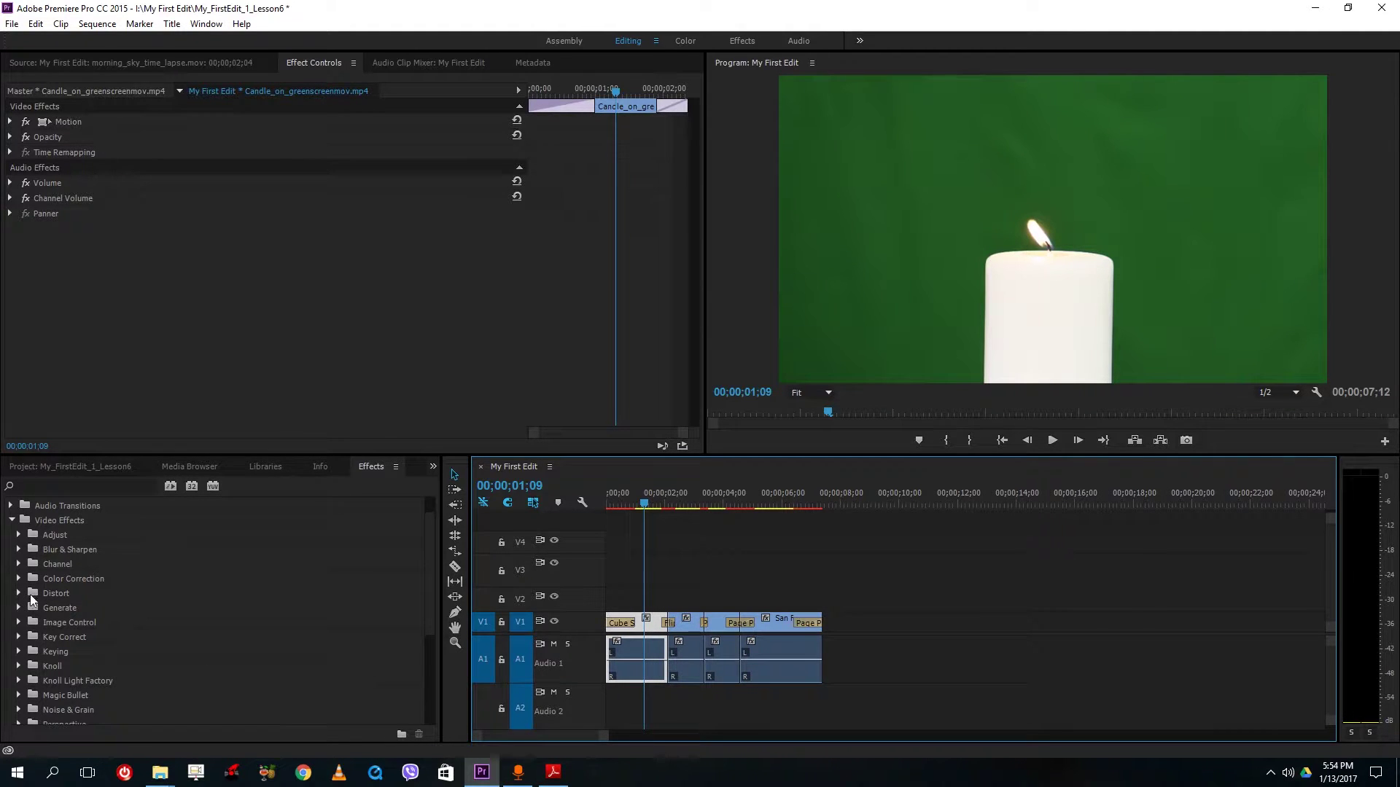
pyautogui.scroll(-3, 30, 600)
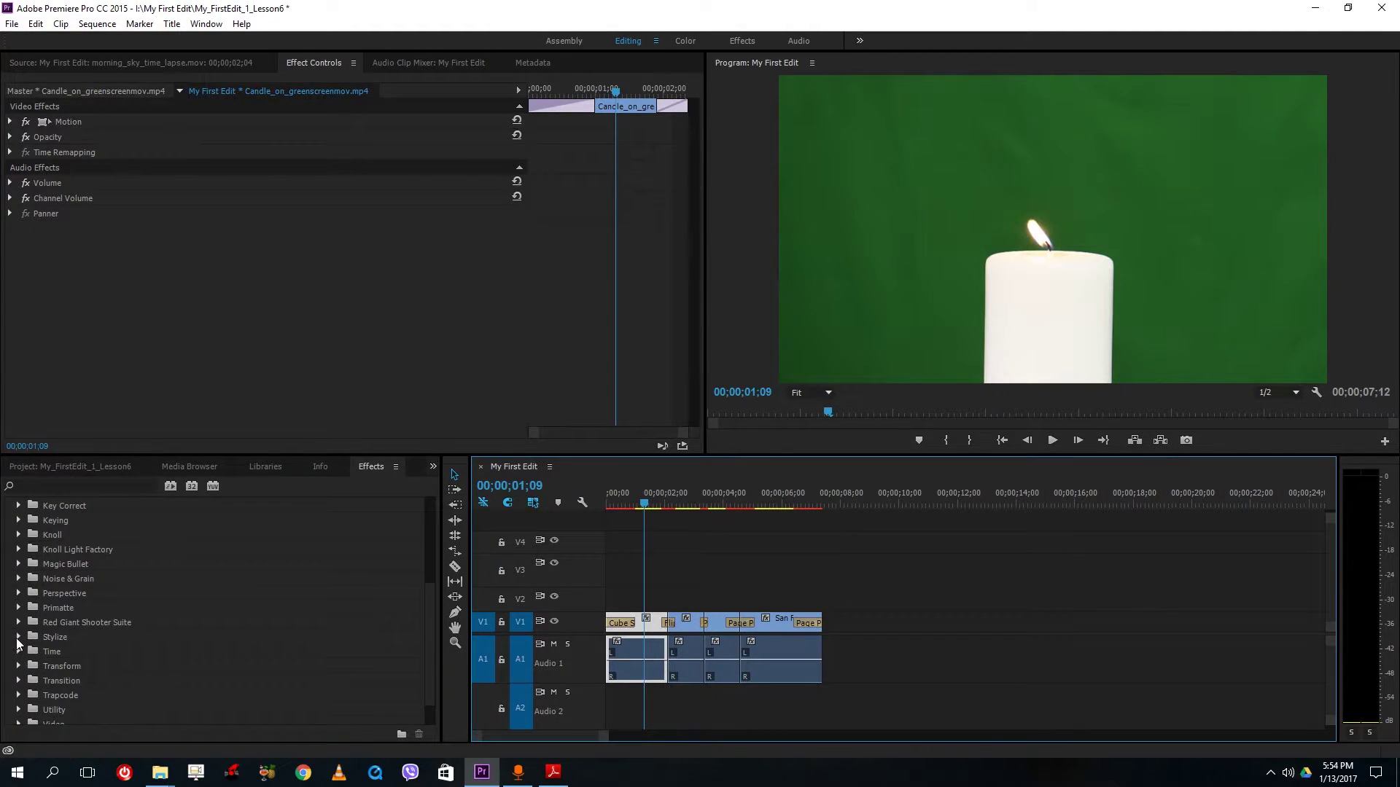
pyautogui.click(19, 638)
pyautogui.scroll(-2, 82, 674)
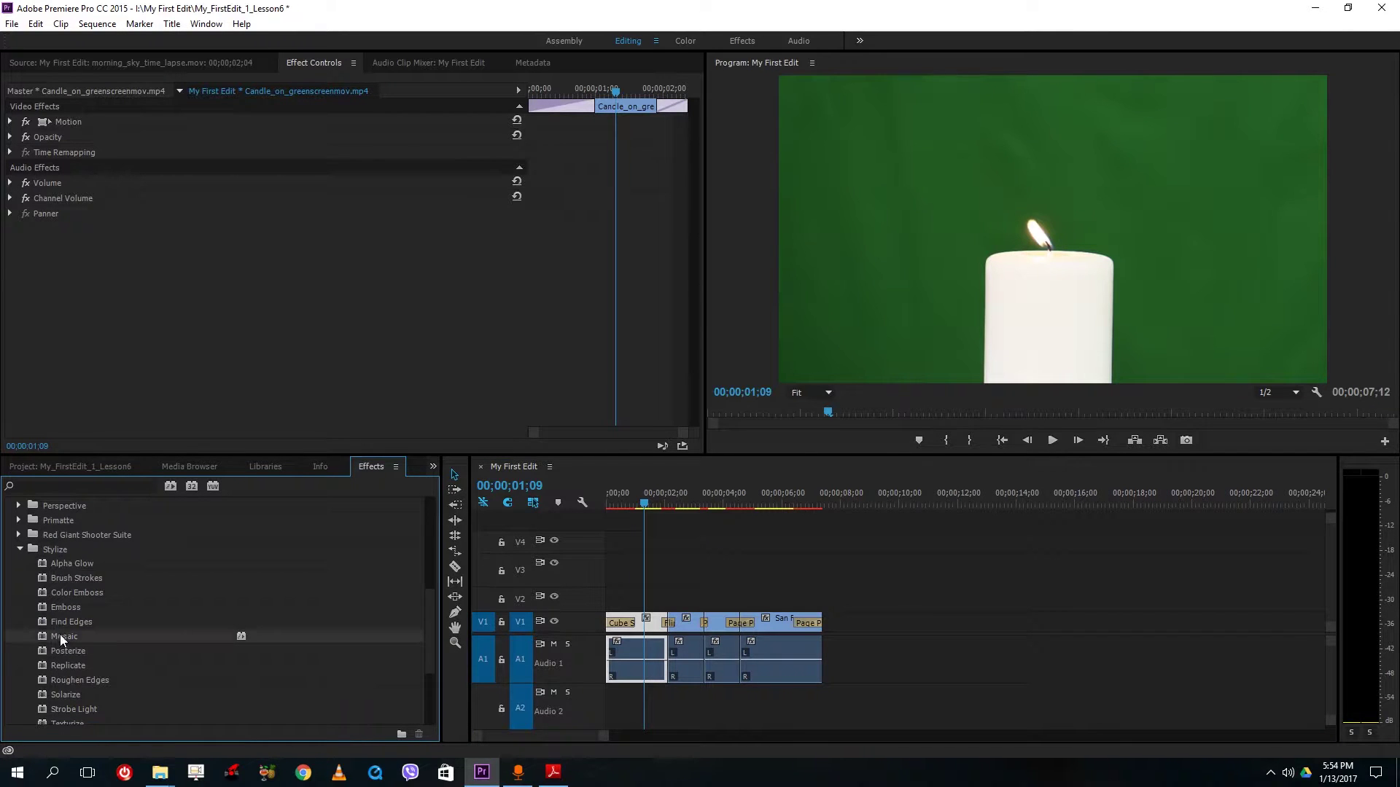
# Step: Apply the Mosaic effect to the candle clip and delete it again from the clip's effects
pyautogui.moveTo(60, 634); pyautogui.dragTo(649, 631)
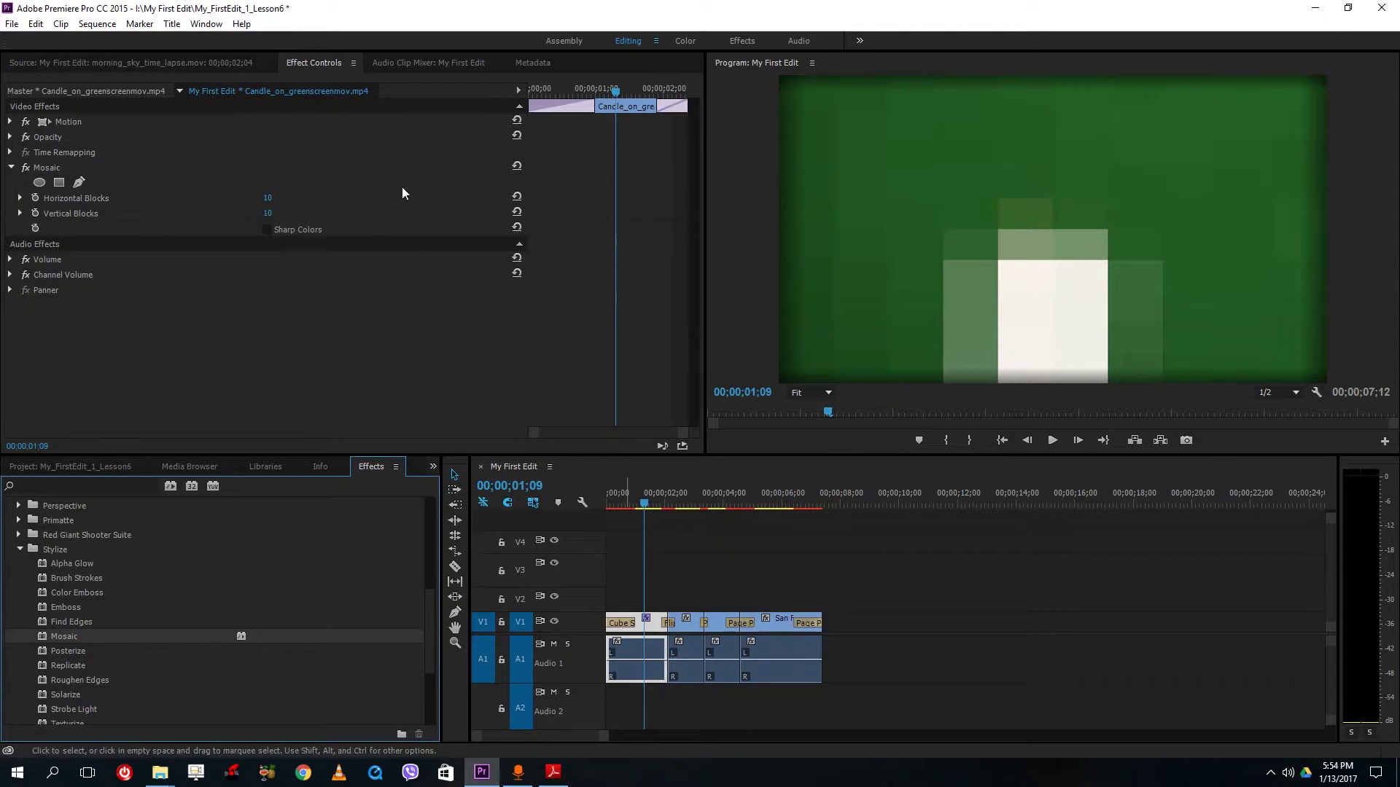
pyautogui.click(50, 172)
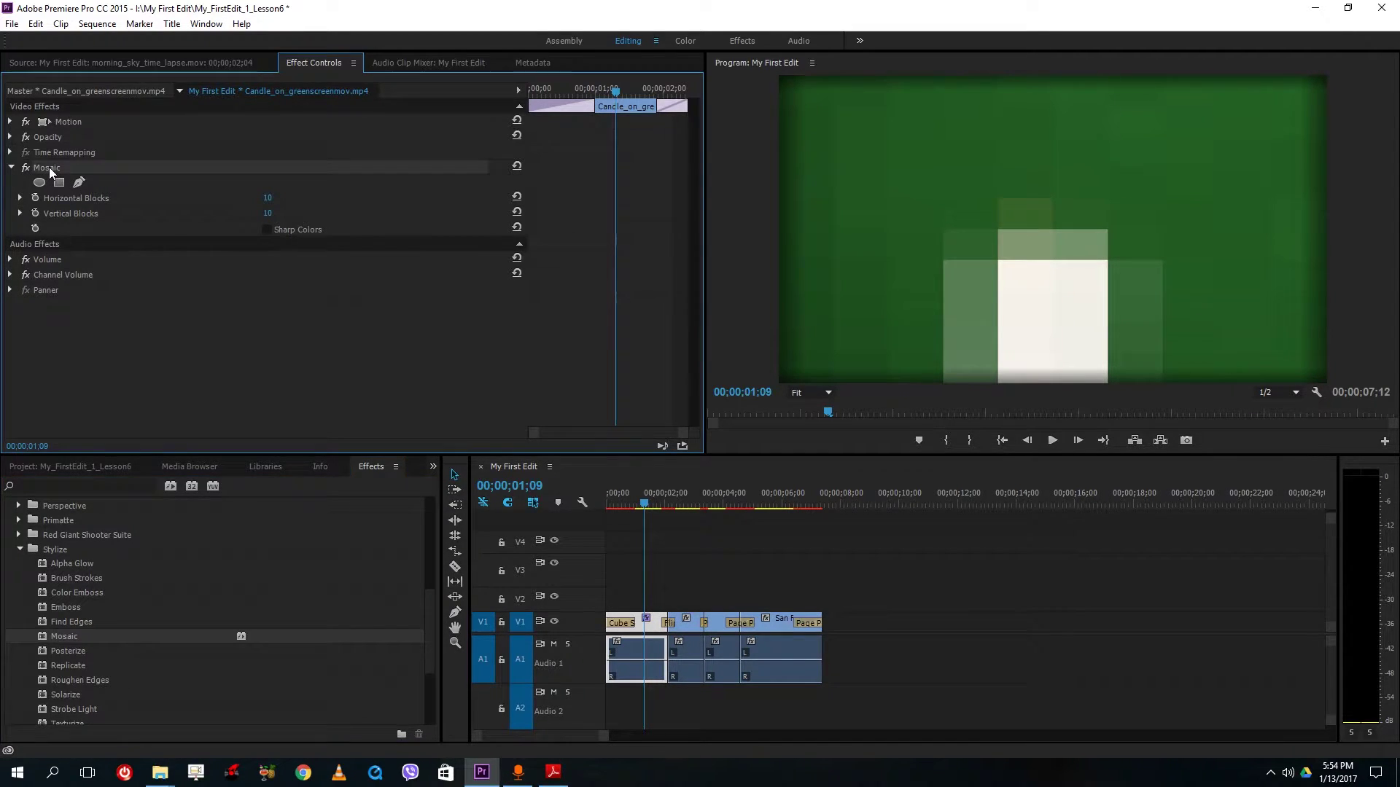
pyautogui.press('Delete')
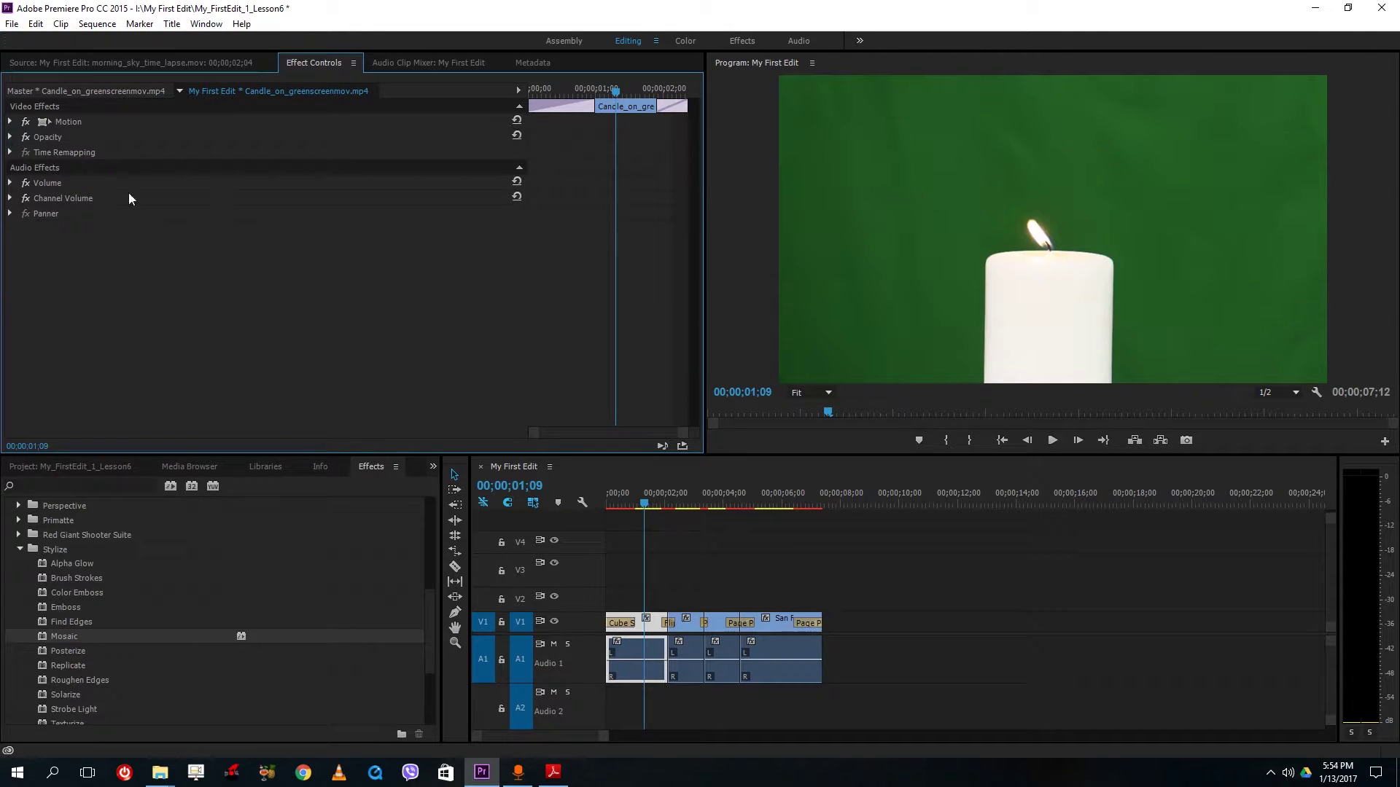
# Step: Apply the Mosaic effect to the candle clip again and toggle it off and on to compare the image
pyautogui.moveTo(71, 631); pyautogui.dragTo(640, 624)
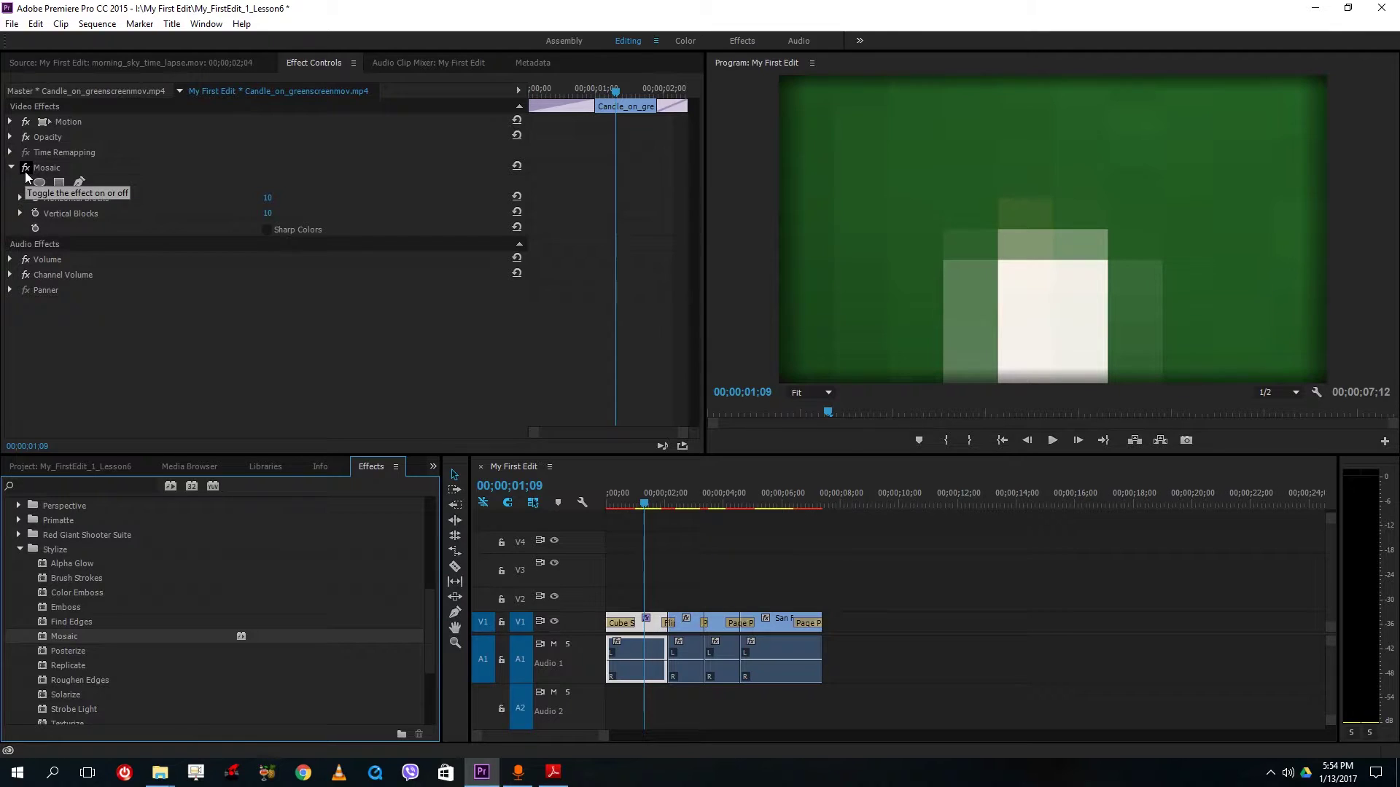
pyautogui.click(26, 168)
pyautogui.click(27, 171)
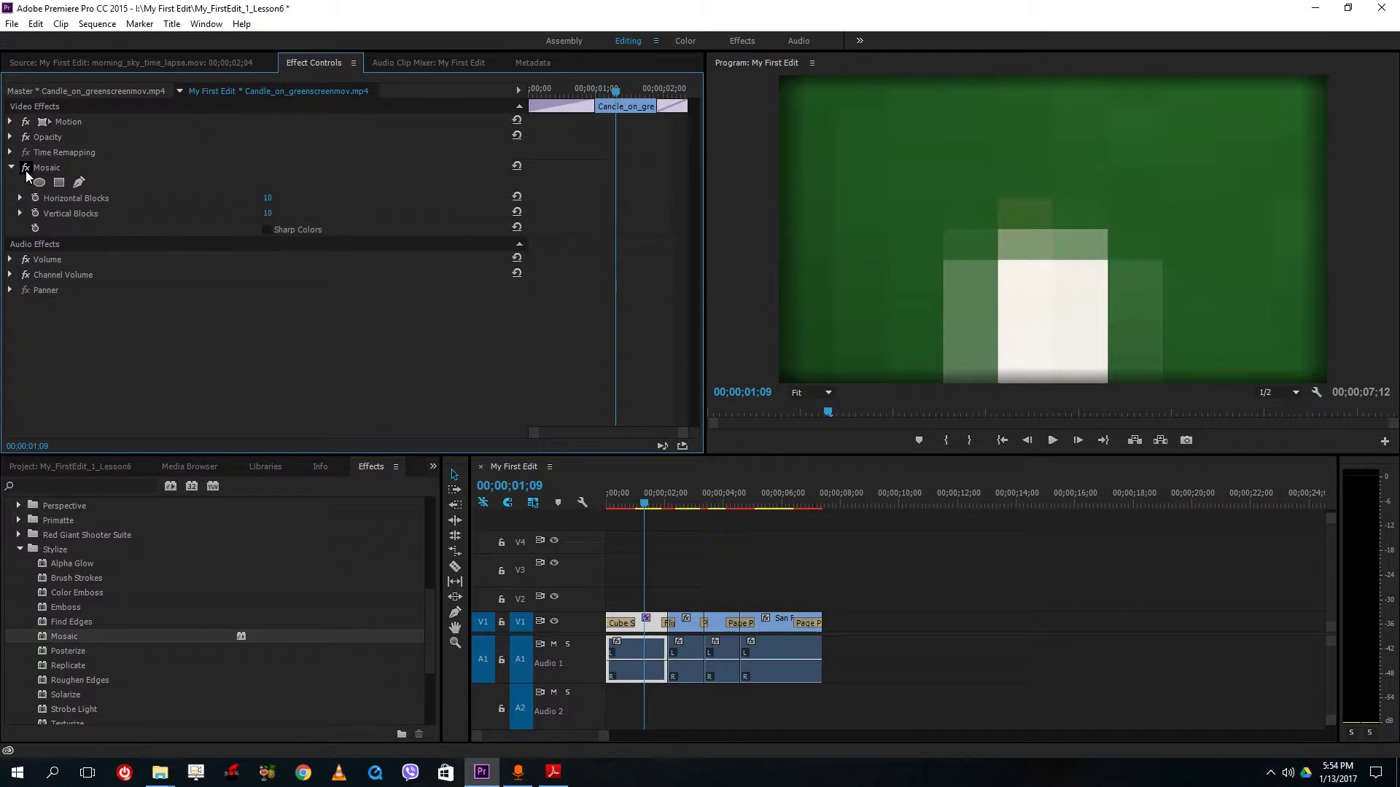
pyautogui.click(26, 171)
pyautogui.click(26, 171)
pyautogui.click(26, 169)
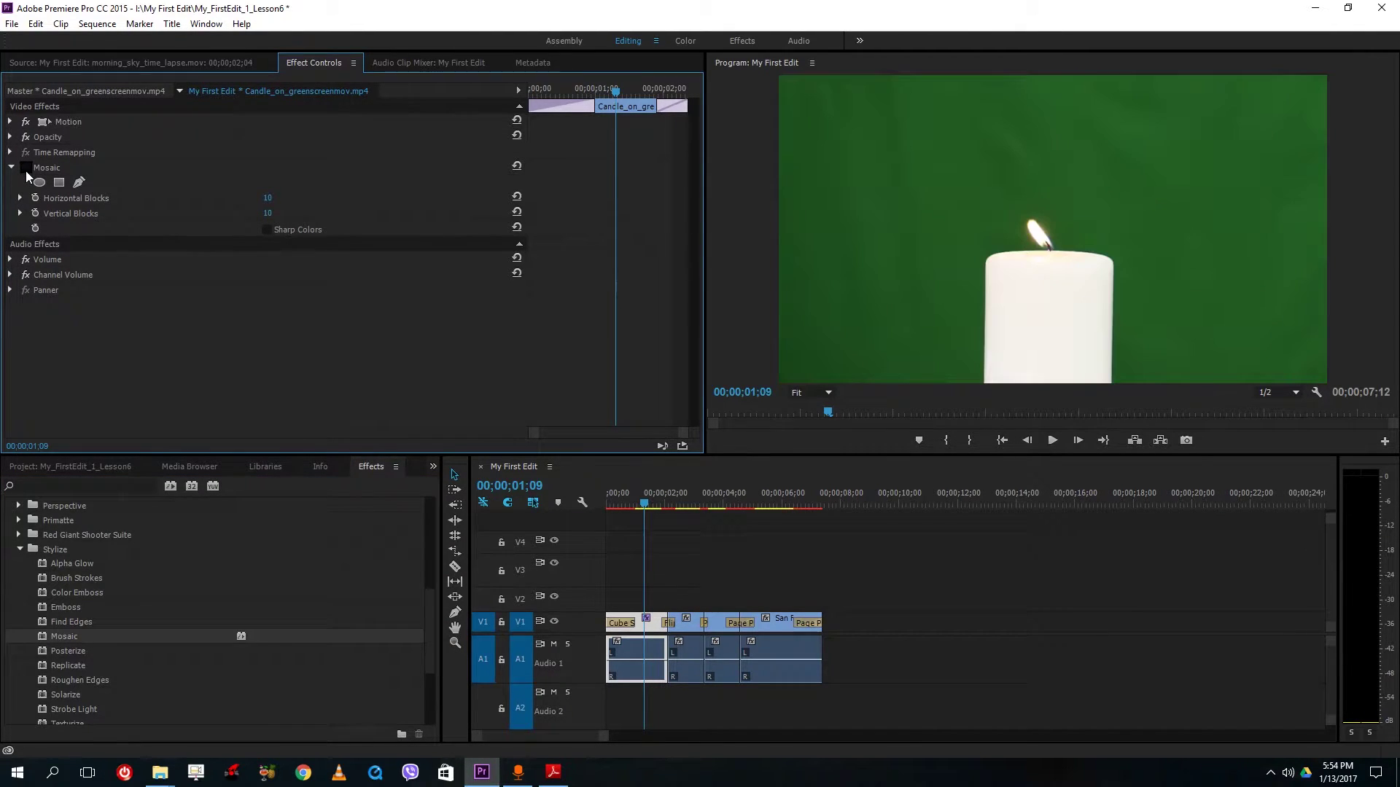
pyautogui.click(27, 170)
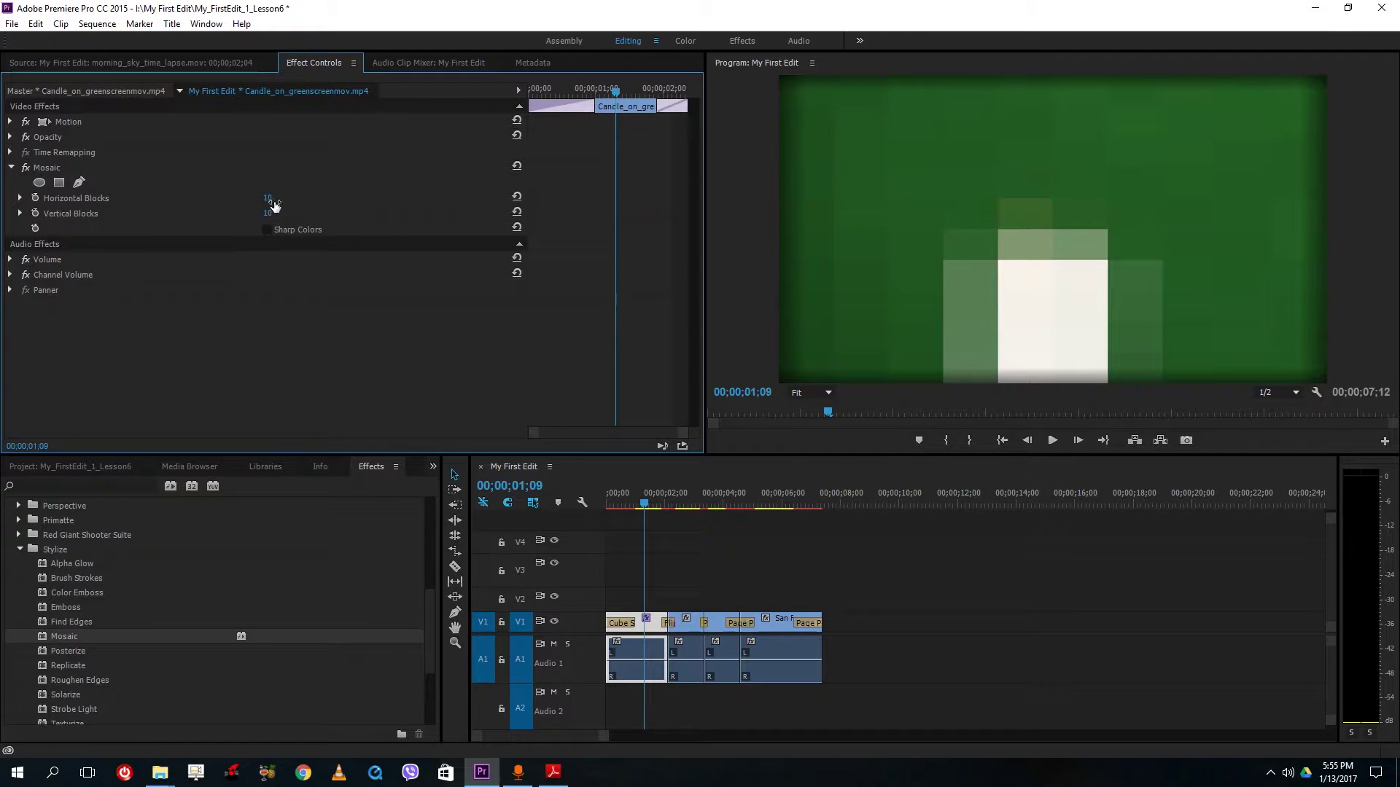
# Step: Set the Mosaic effect's Horizontal Blocks to 91 and Vertical Blocks to 30
pyautogui.moveTo(267, 197)
pyautogui.mouseDown()
pyautogui.moveTo(336, 197)
pyautogui.moveTo(271, 200)
pyautogui.mouseUp()
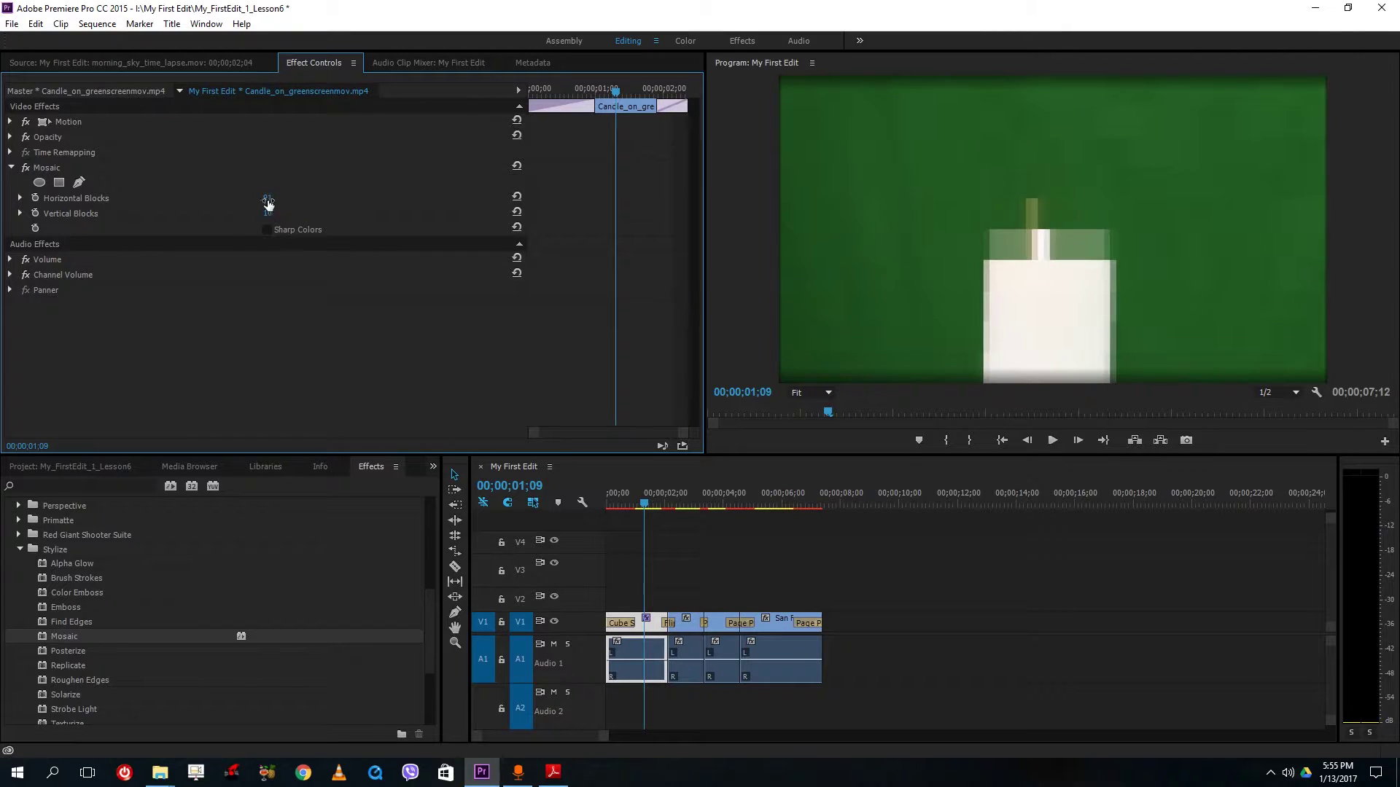
pyautogui.click(275, 212)
pyautogui.write('30')
pyautogui.press('Return')
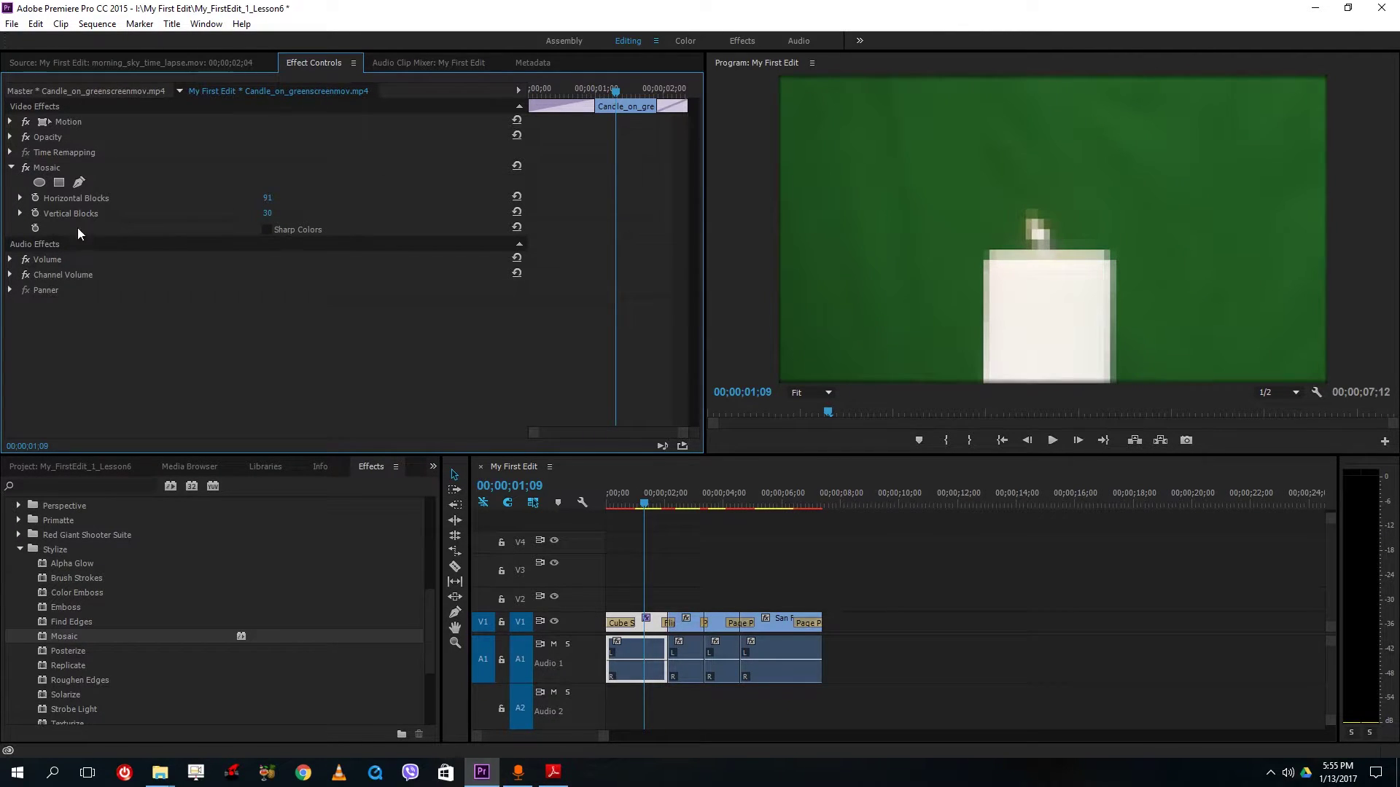
# Step: Add an ellipse mask to the Mosaic effect around the candle flame and set its expansion to about 136.9
pyautogui.click(39, 183)
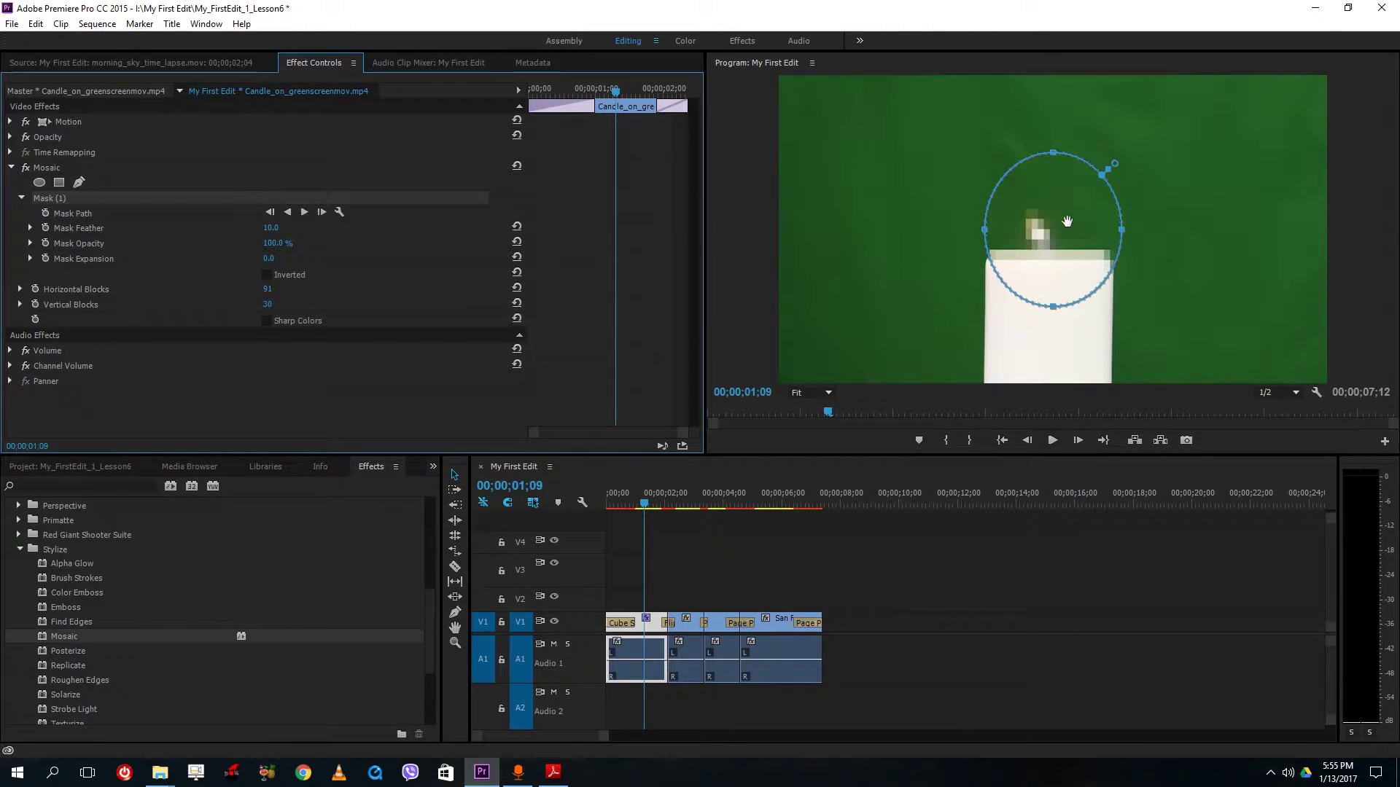
pyautogui.moveTo(1068, 221)
pyautogui.mouseDown()
pyautogui.moveTo(1056, 220)
pyautogui.moveTo(1088, 219)
pyautogui.moveTo(1057, 219)
pyautogui.mouseUp()
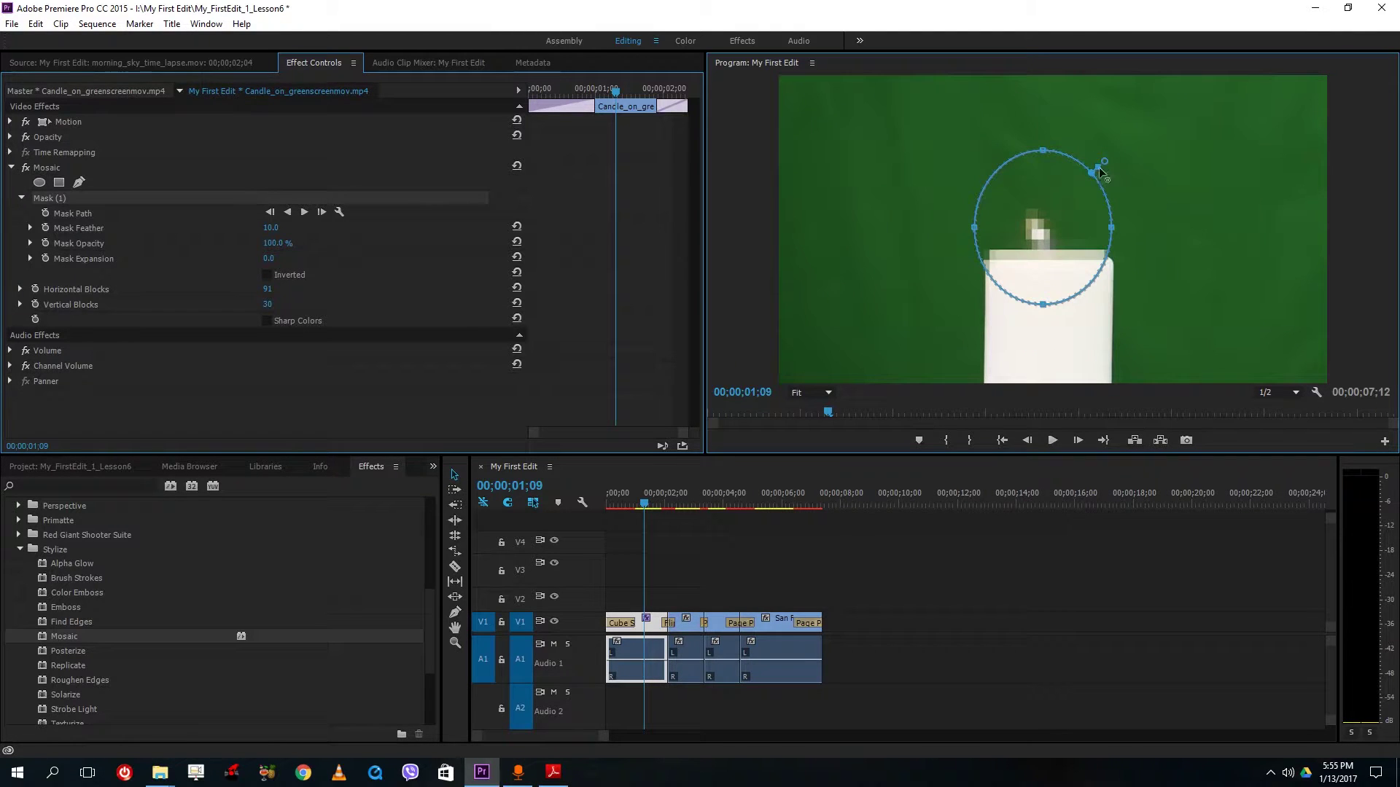
pyautogui.moveTo(1099, 170); pyautogui.dragTo(1134, 138)
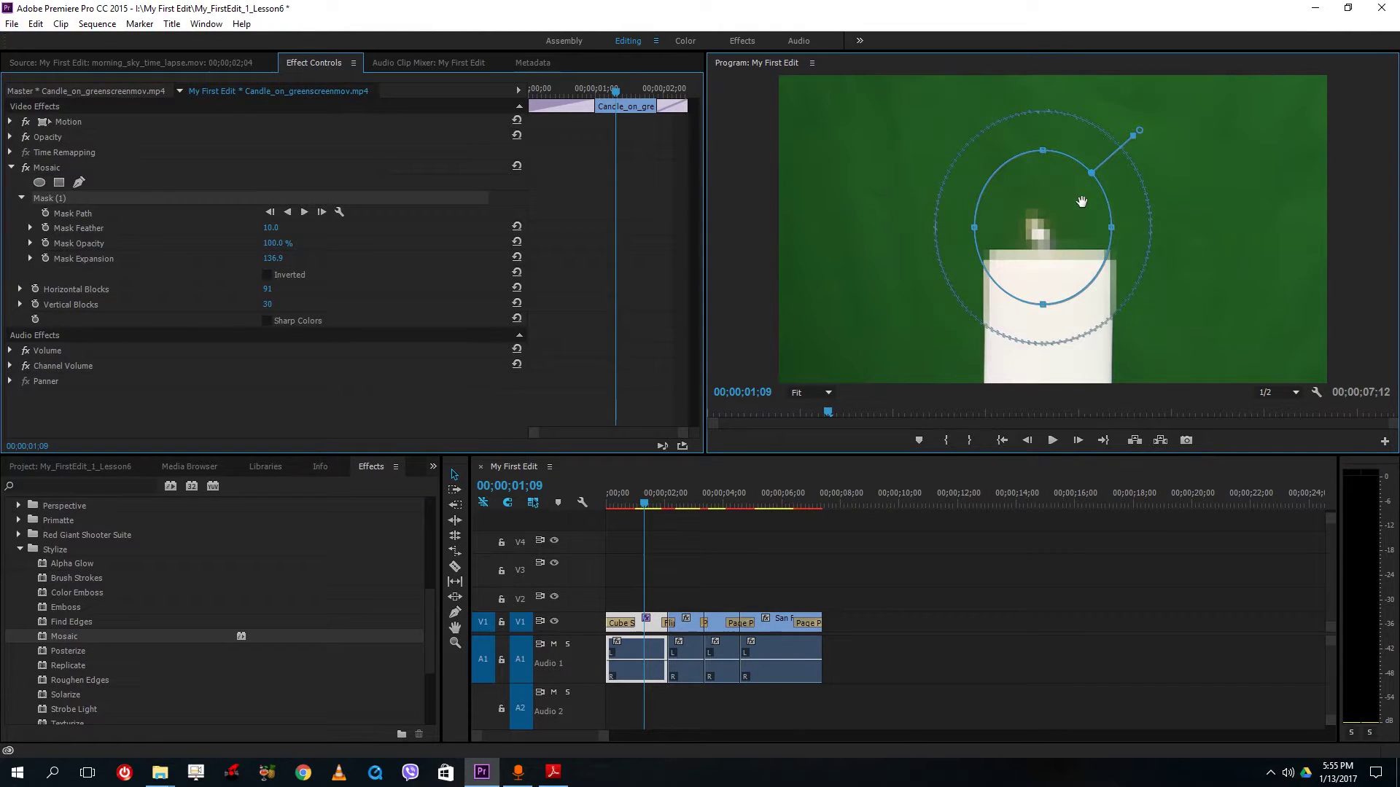
pyautogui.moveTo(1072, 235)
pyautogui.mouseDown()
pyautogui.moveTo(1081, 294)
pyautogui.moveTo(1175, 177)
pyautogui.moveTo(1082, 183)
pyautogui.moveTo(1078, 195)
pyautogui.moveTo(1170, 245)
pyautogui.moveTo(1063, 211)
pyautogui.mouseUp()
# Step: Replace the Mosaic effect on the candle clip with the Posterize effect
pyautogui.click(53, 169)
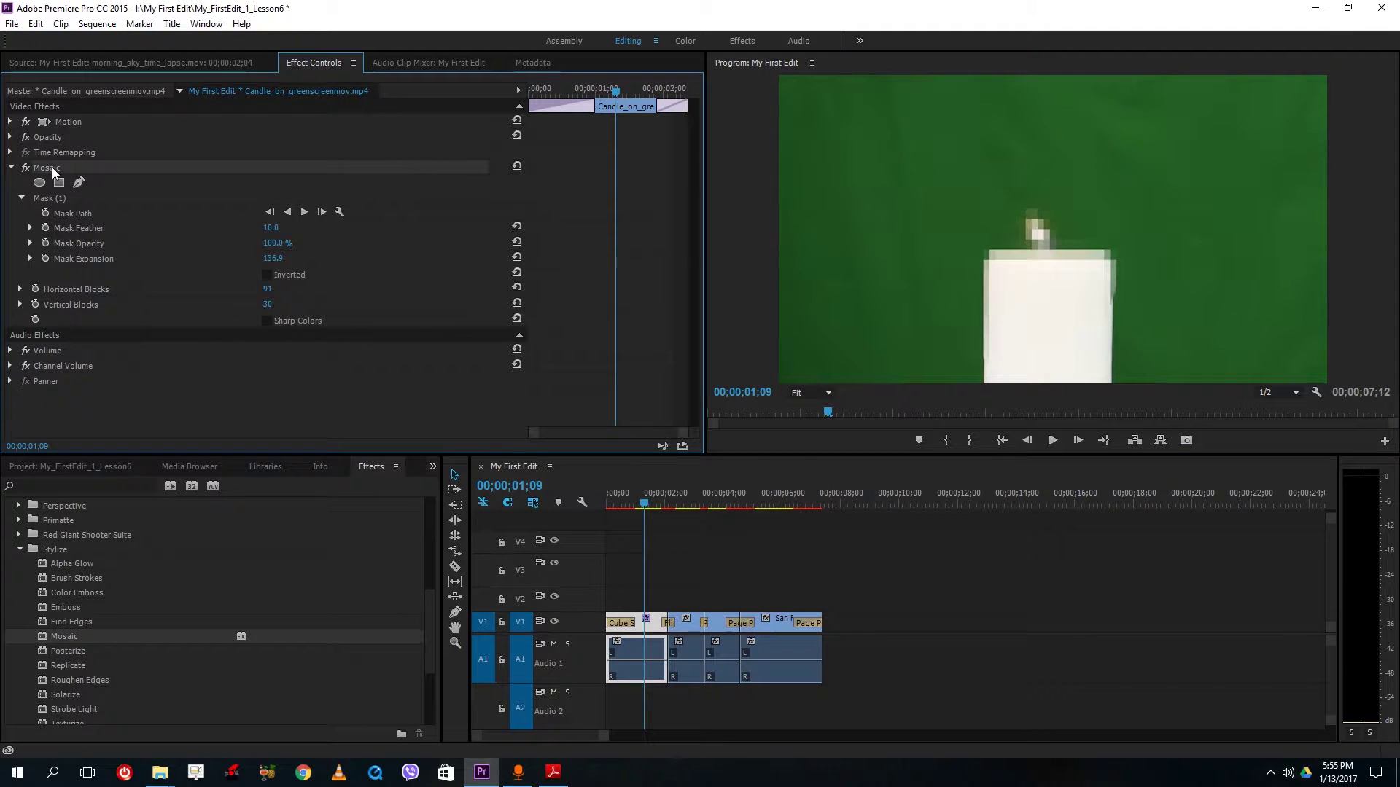
pyautogui.press('Delete')
pyautogui.scroll(-2, 109, 634)
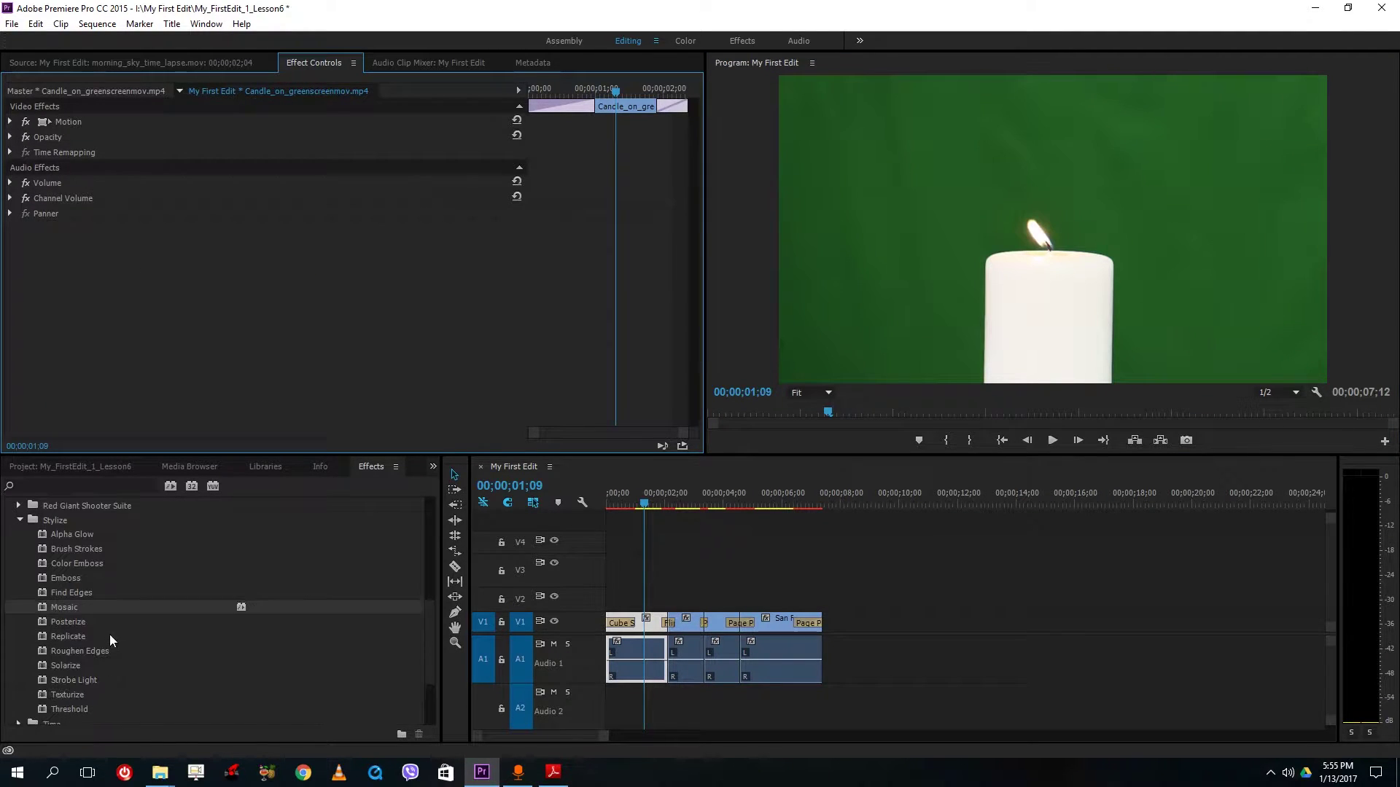
pyautogui.moveTo(72, 622); pyautogui.dragTo(653, 623)
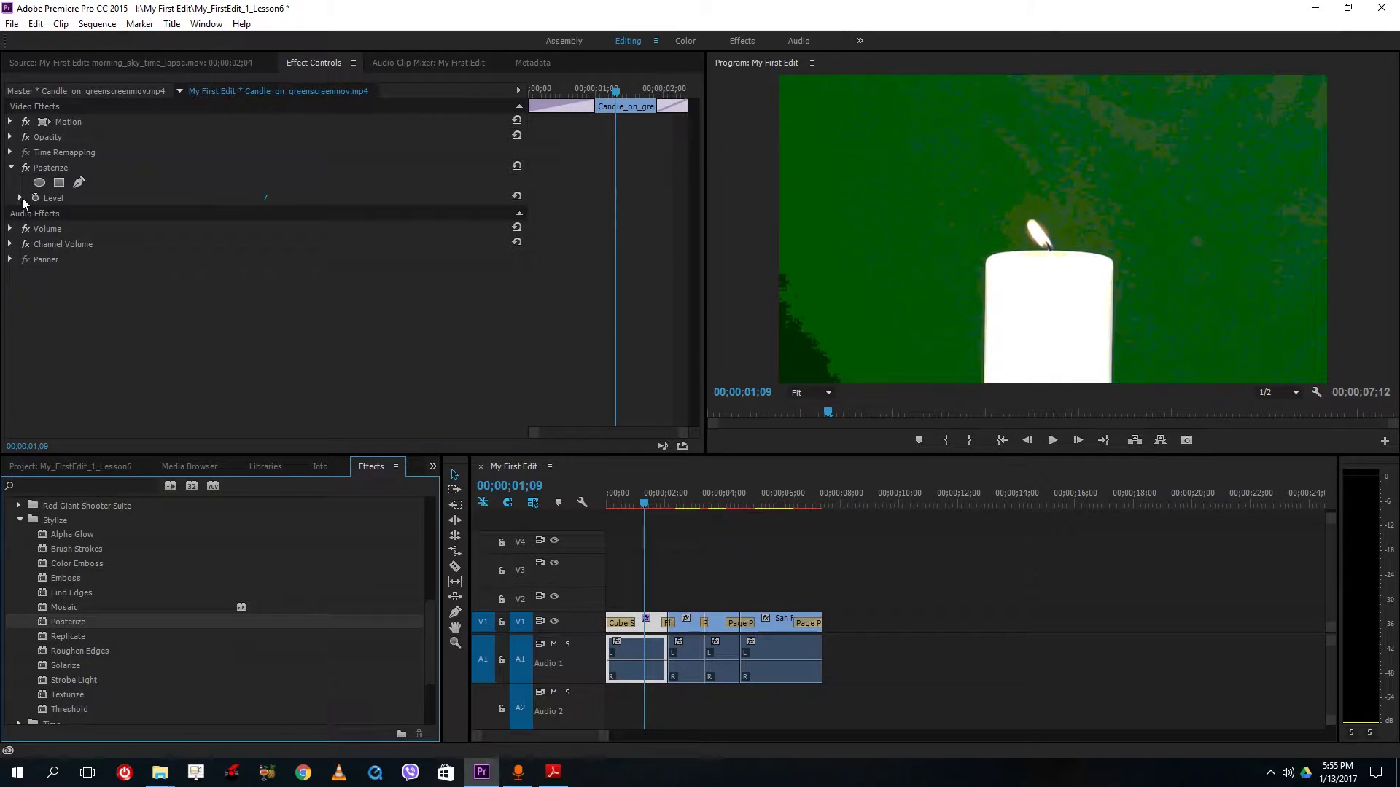
# Step: Set the Posterize effect's Level on the candle clip to 26
pyautogui.click(21, 198)
pyautogui.click(19, 198)
pyautogui.click(20, 197)
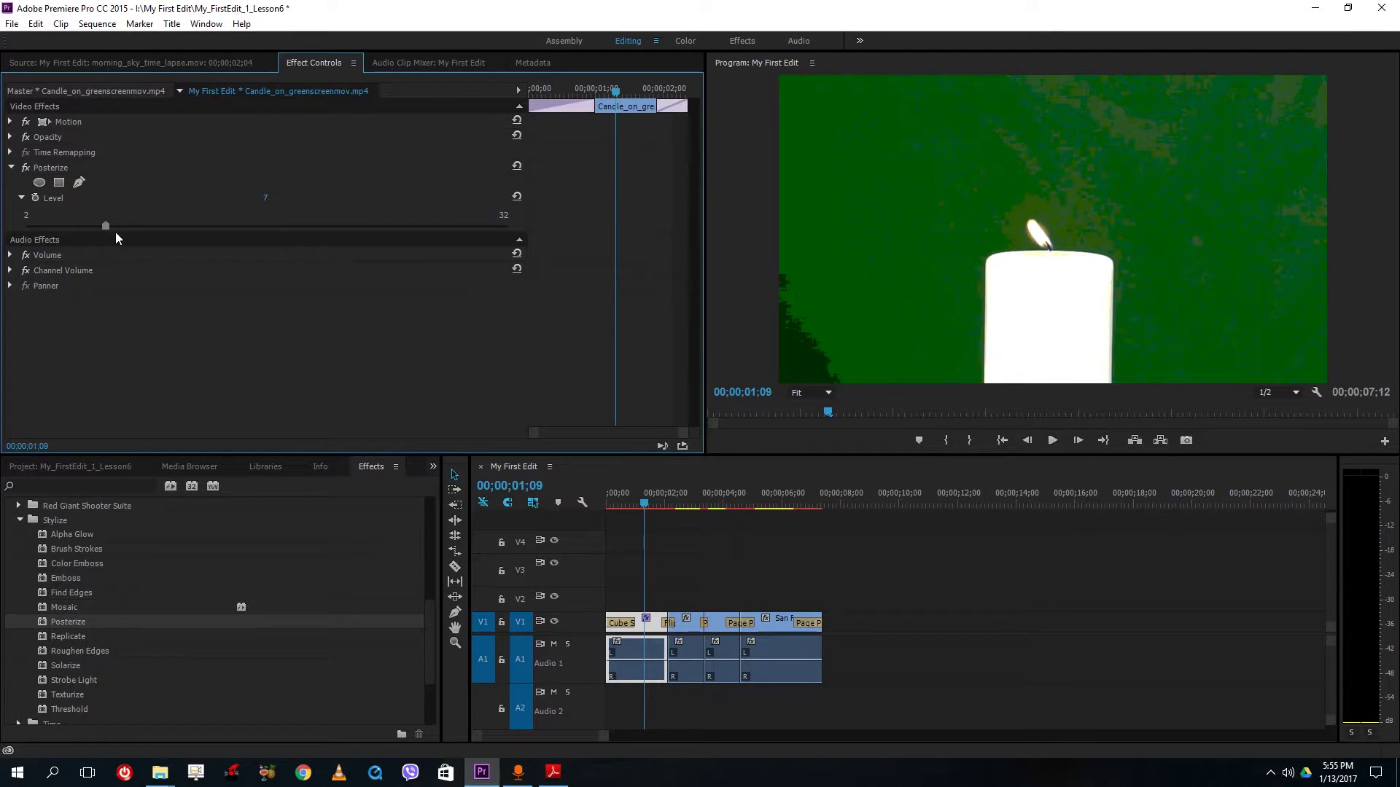
pyautogui.moveTo(118, 226); pyautogui.dragTo(414, 259)
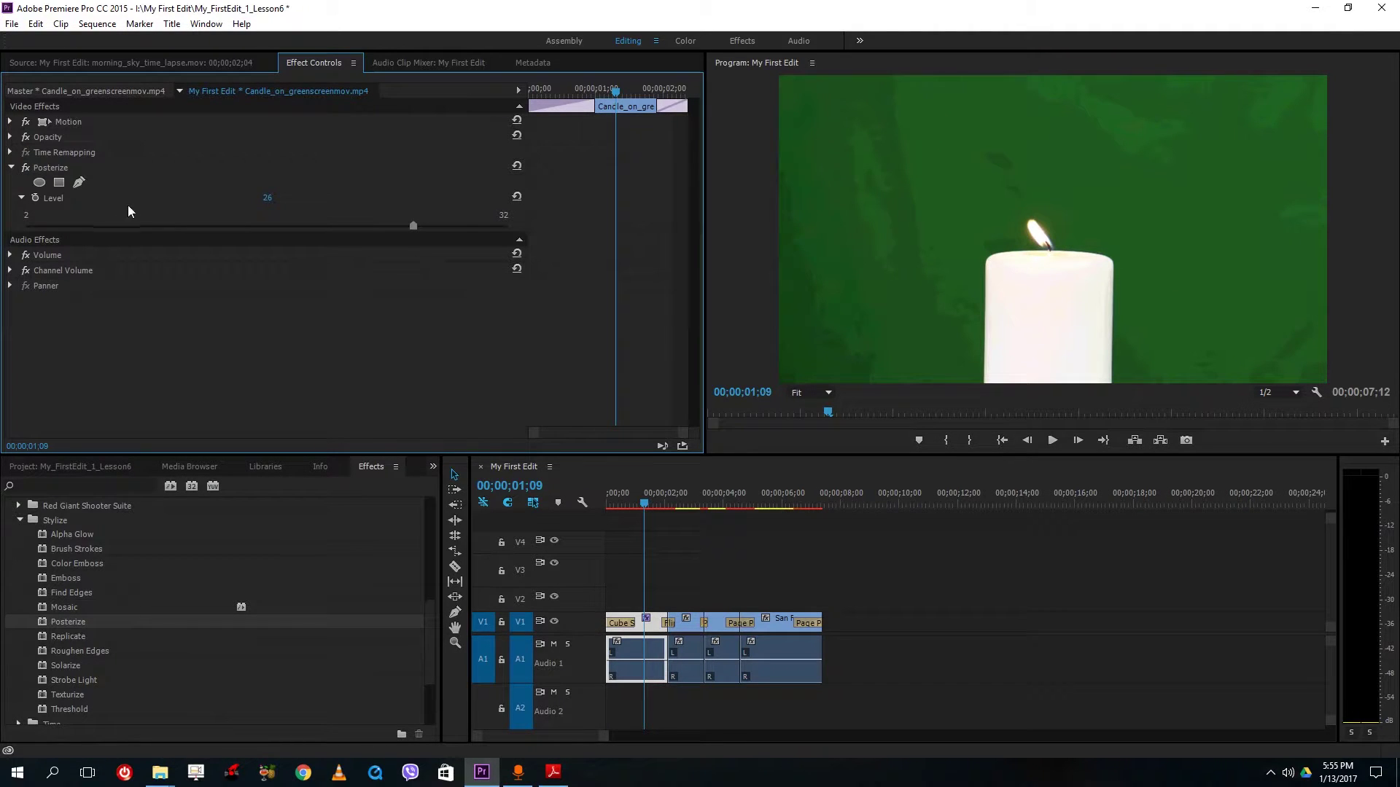
# Step: Replace the candle clip's Posterize effect with the Solarize effect and set its Threshold to 100
pyautogui.click(58, 169)
pyautogui.press('Delete')
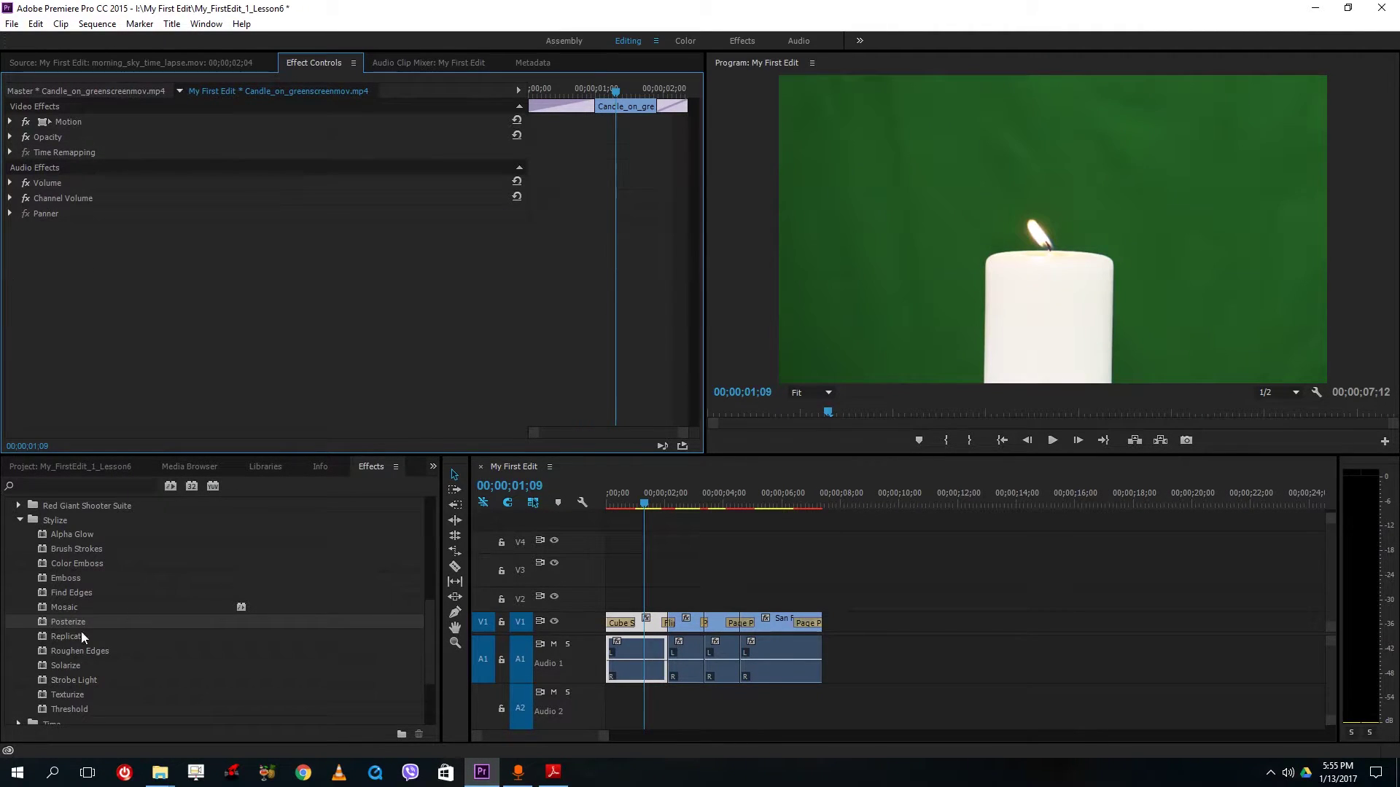
pyautogui.moveTo(68, 669); pyautogui.dragTo(641, 624)
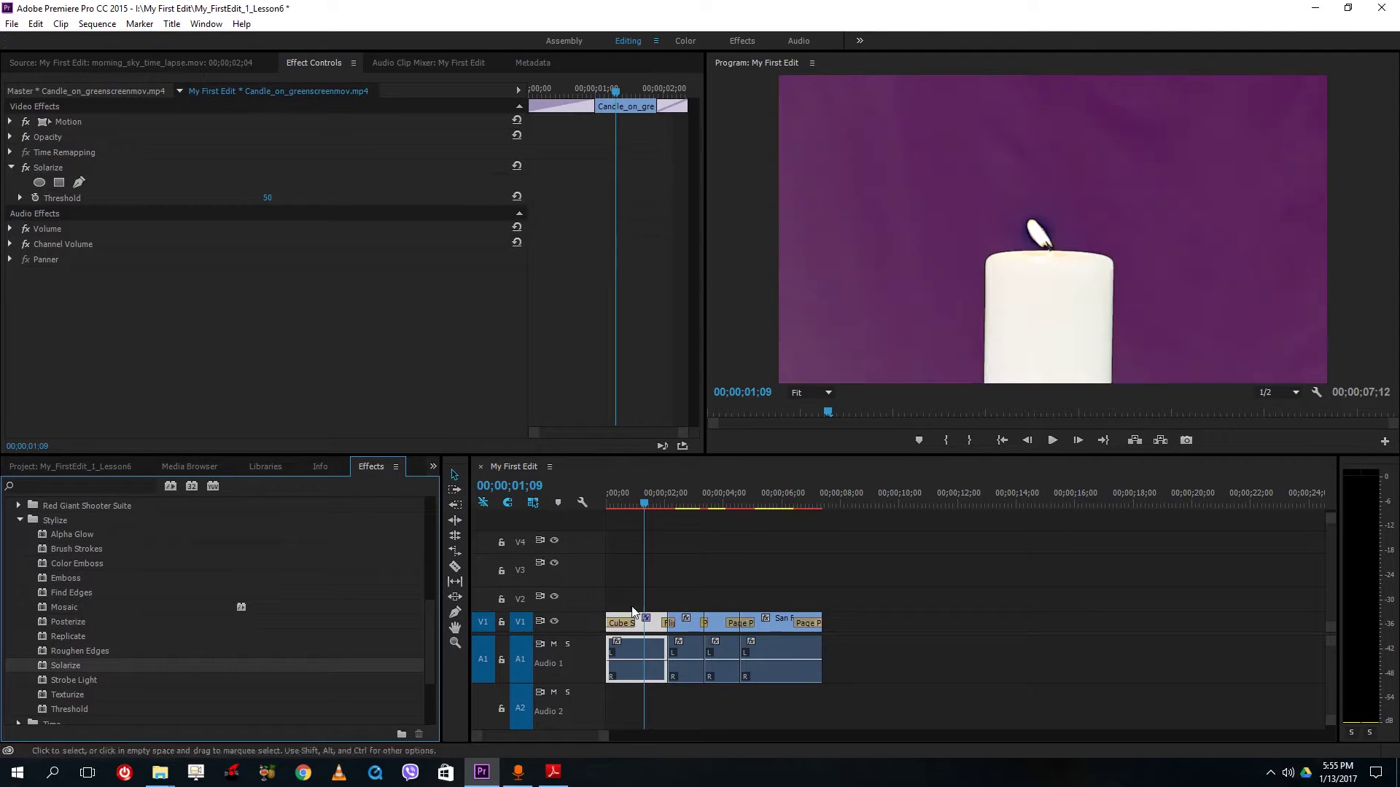
pyautogui.click(20, 197)
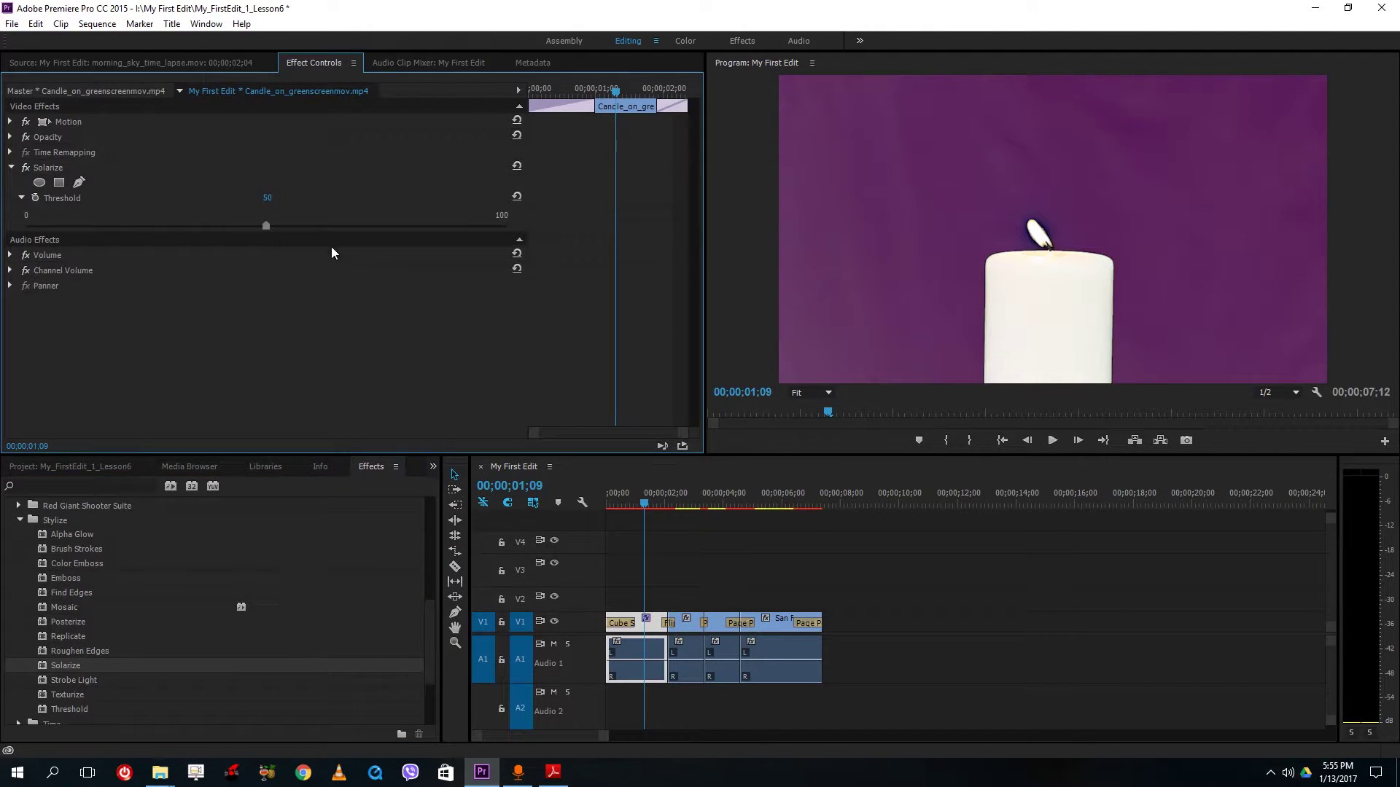
pyautogui.moveTo(271, 225); pyautogui.dragTo(689, 232)
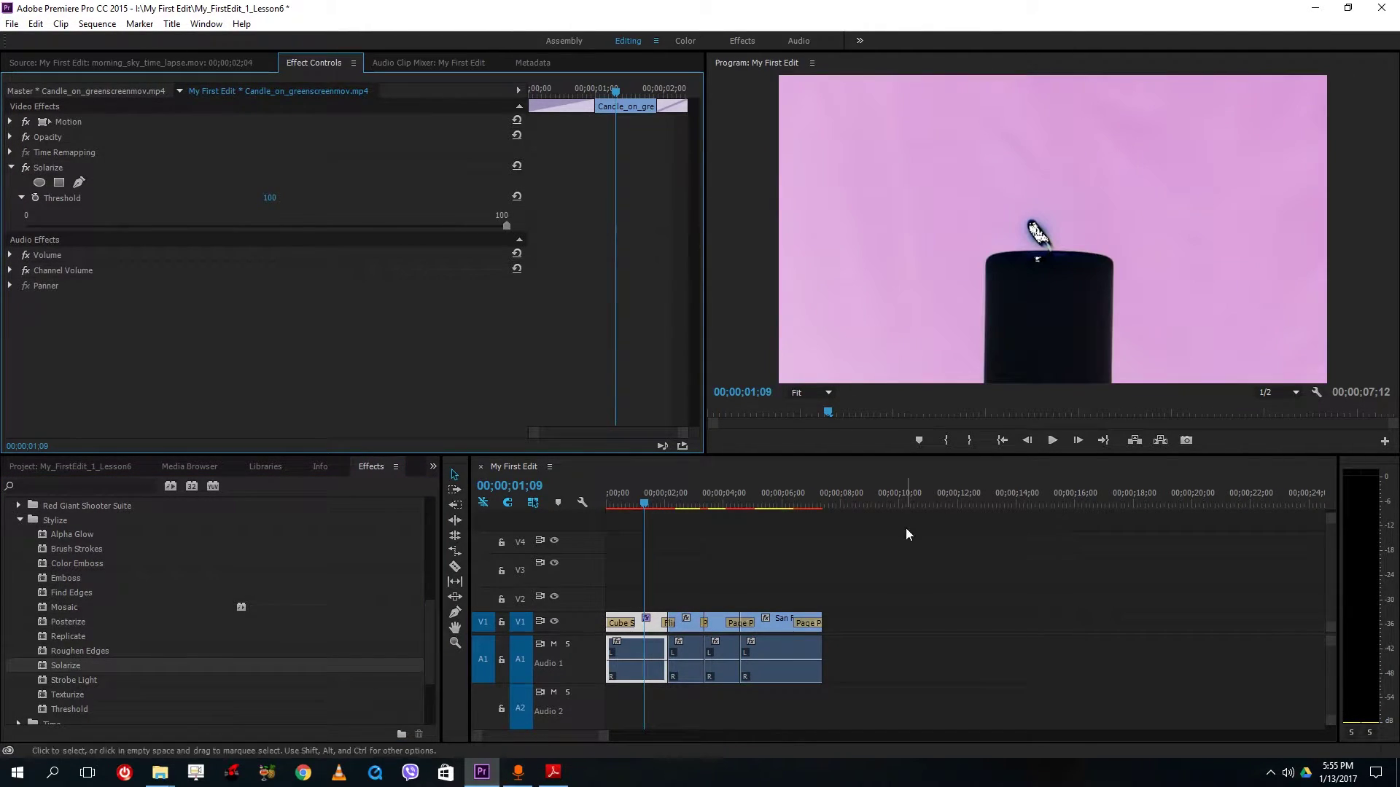
pyautogui.click(52, 168)
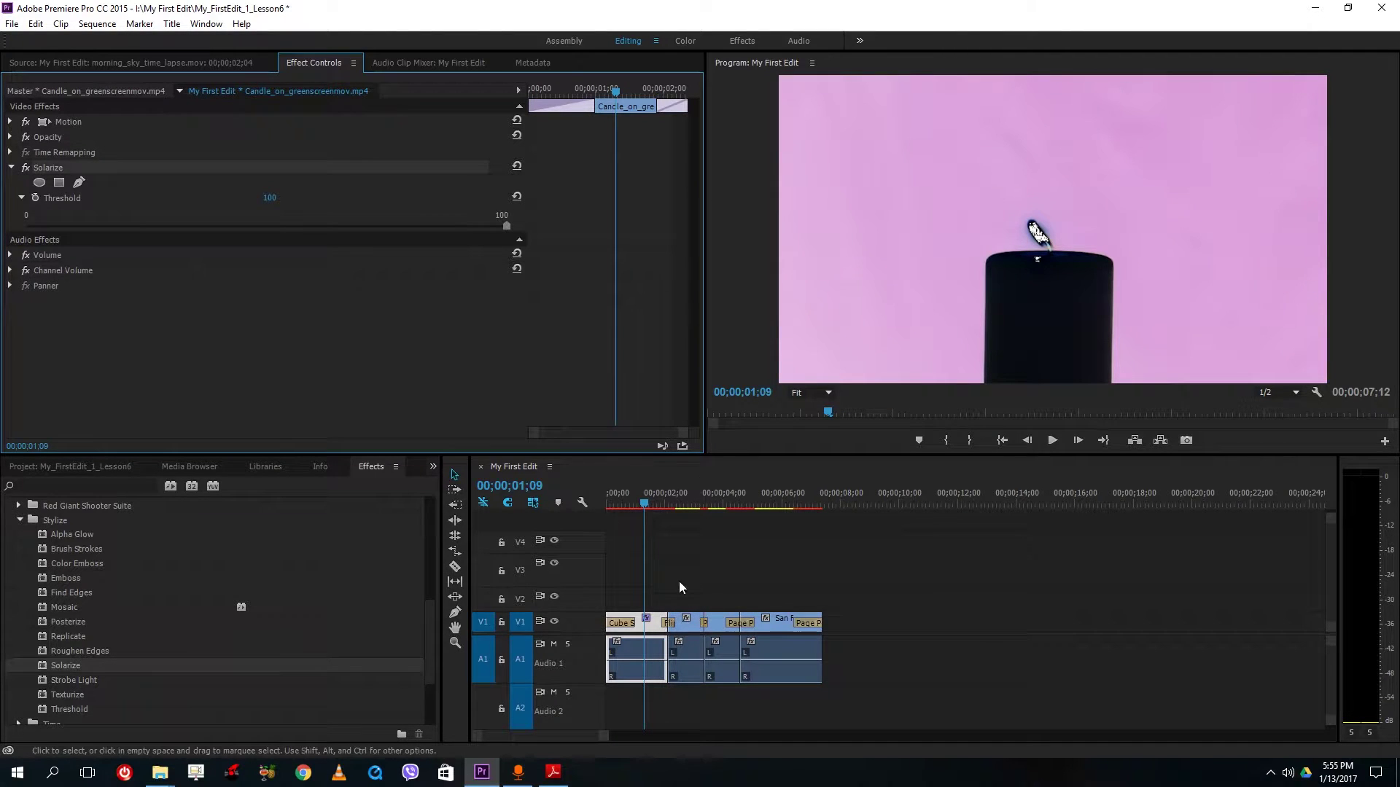
# Step: Try the Strobe Light effect on the candle clip, then undo it
pyautogui.moveTo(66, 680); pyautogui.dragTo(636, 641)
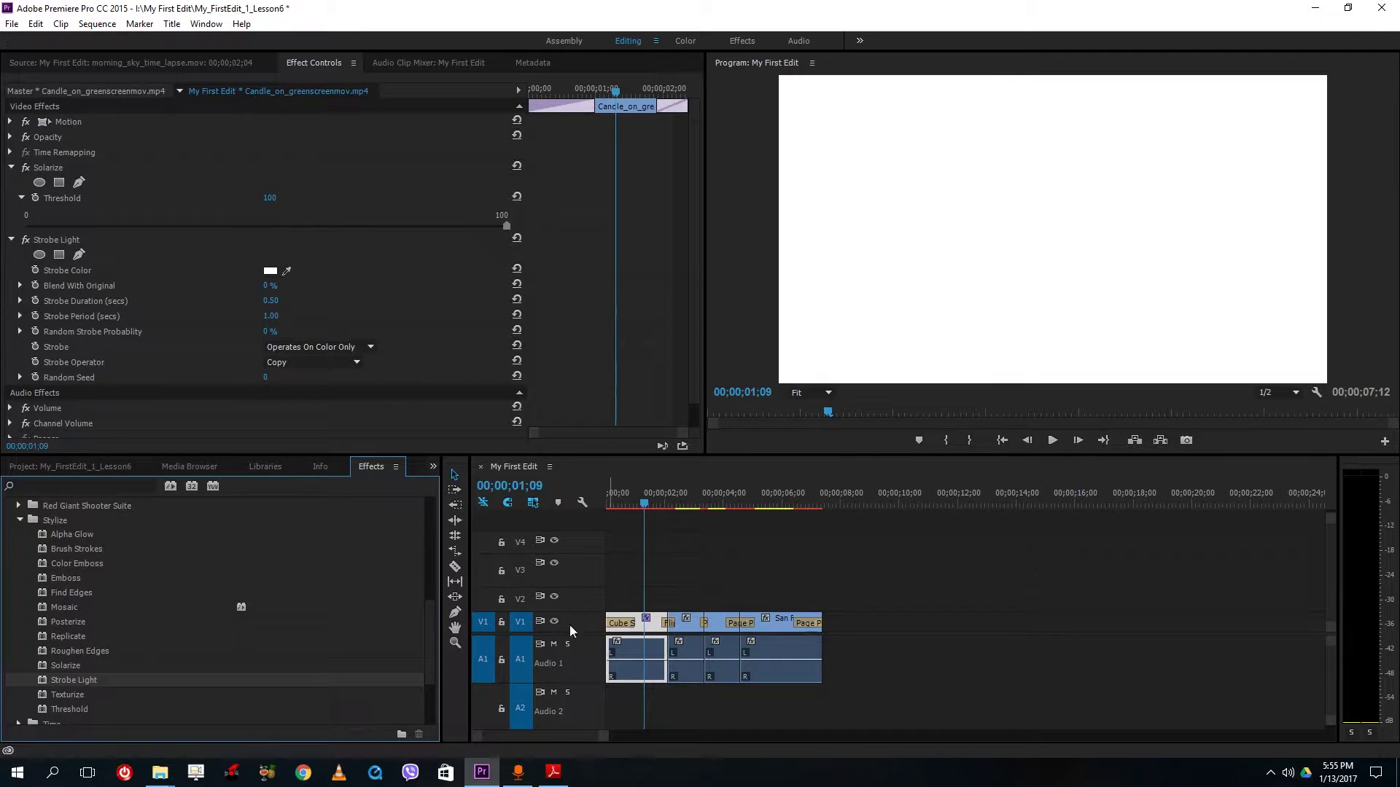
pyautogui.hotkey('ctrl', 'z')
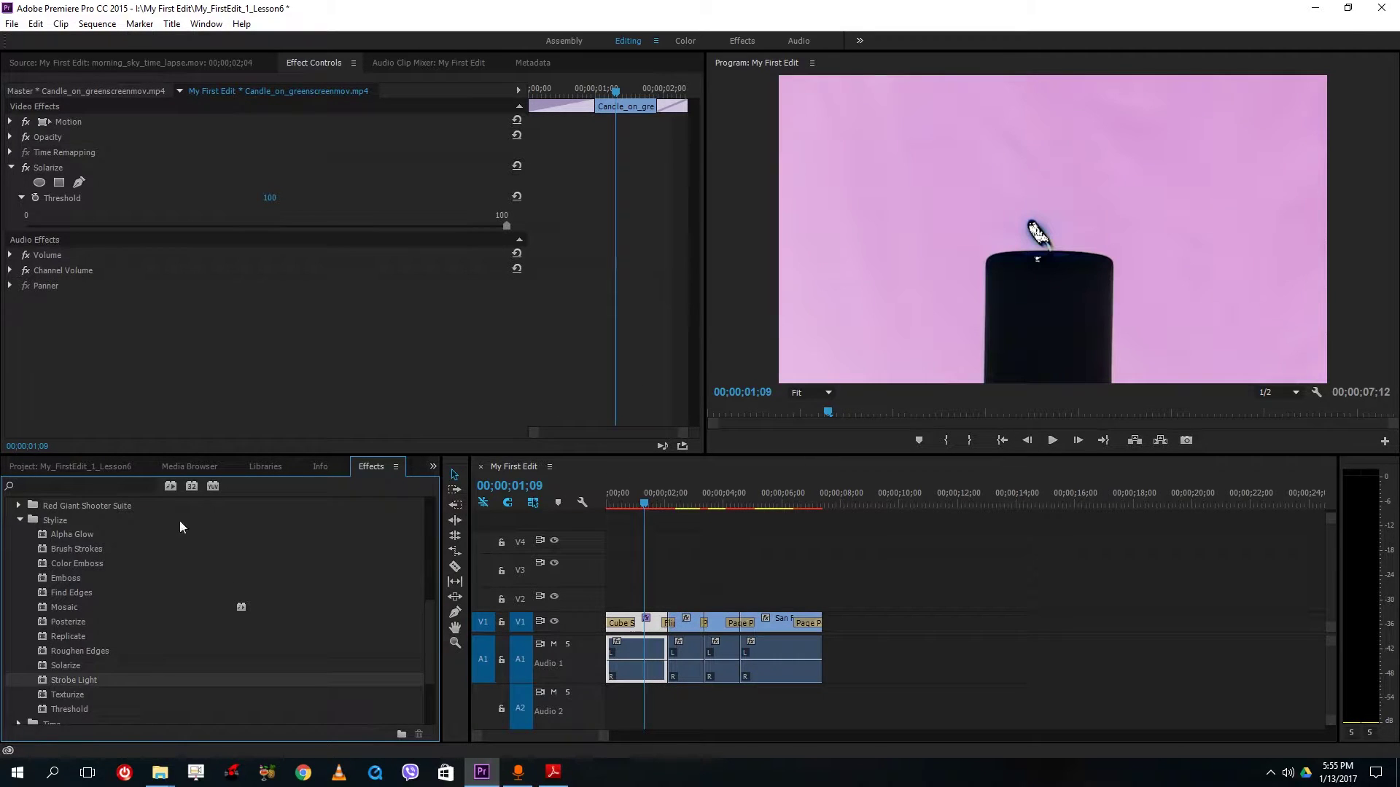
# Step: Apply the Texturize effect to the candle clip and set its Texture Contrast to 2.0
pyautogui.moveTo(68, 695); pyautogui.dragTo(640, 629)
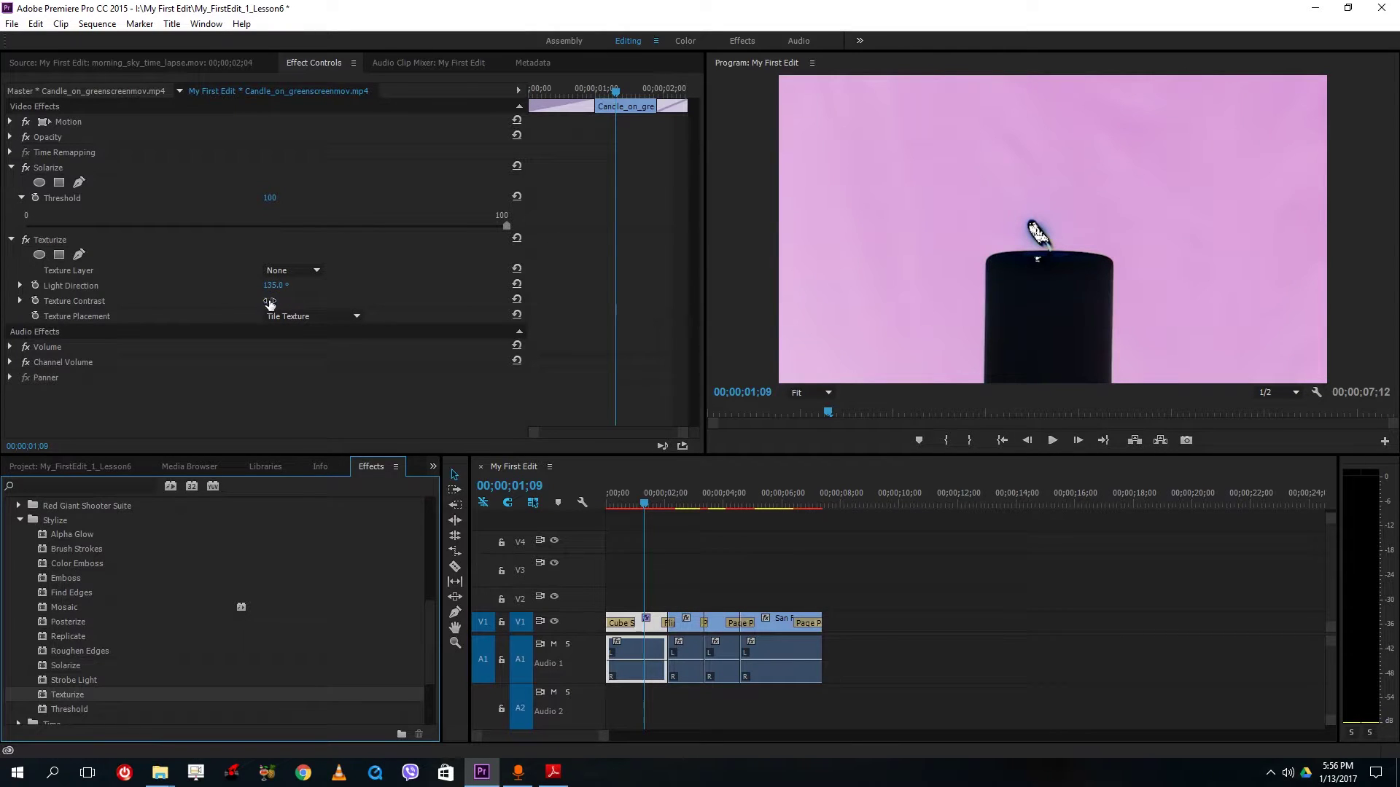
pyautogui.moveTo(270, 303); pyautogui.dragTo(285, 303)
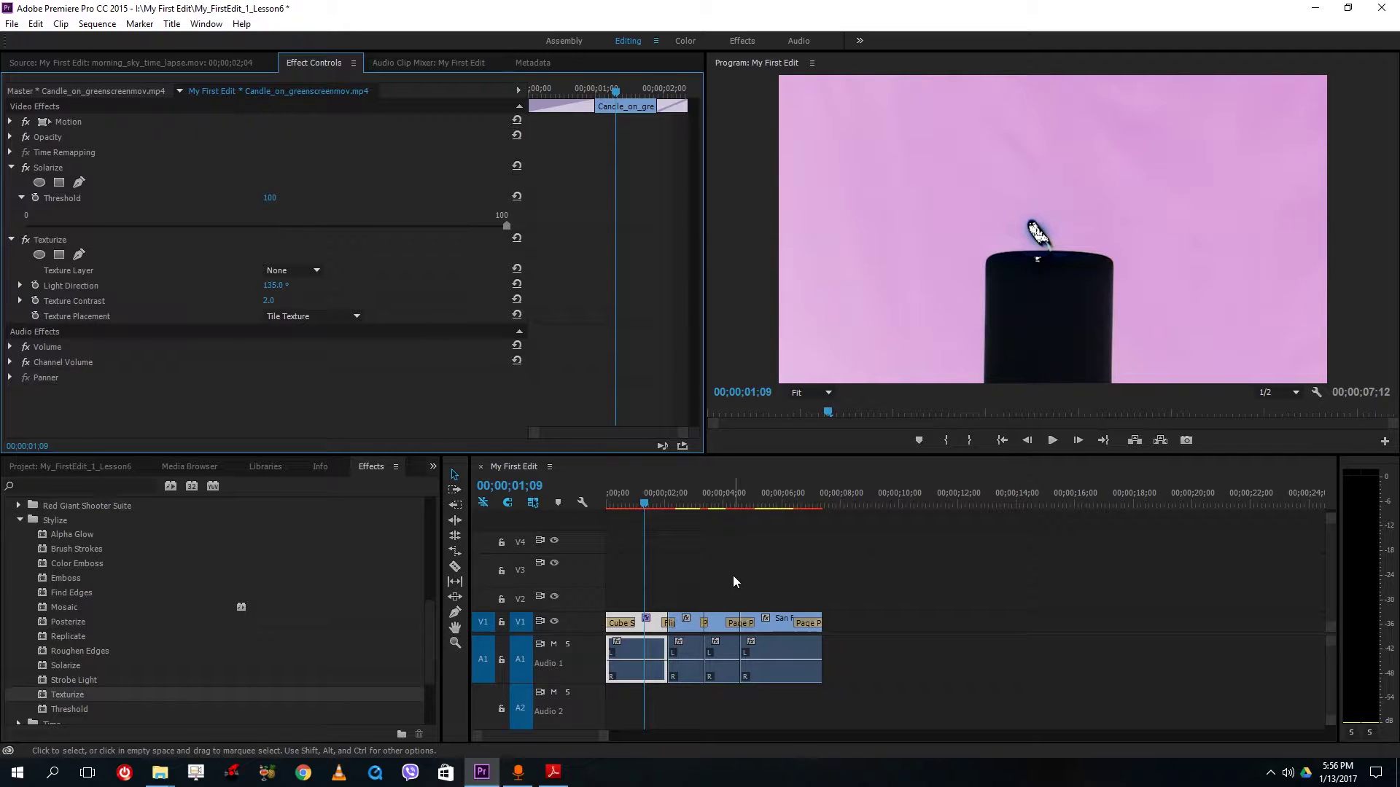
# Step: Collapse the Stylize and Video Effects folders and place the playhead on the candle clip at 00;00;01;06
pyautogui.moveTo(663, 522)
pyautogui.mouseDown()
pyautogui.moveTo(719, 511)
pyautogui.moveTo(647, 510)
pyautogui.moveTo(676, 510)
pyautogui.mouseUp()
pyautogui.click(20, 505)
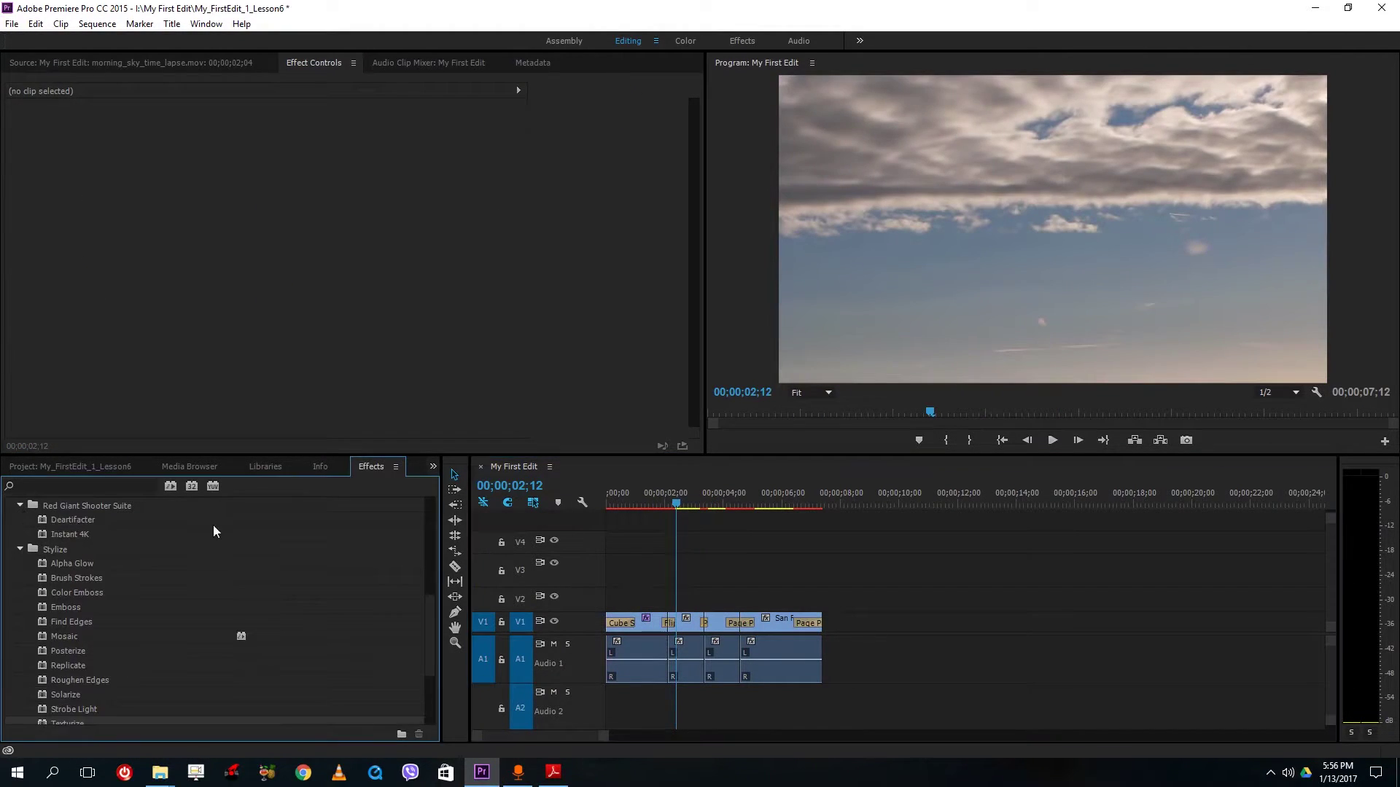
pyautogui.click(32, 549)
pyautogui.scroll(6, 73, 584)
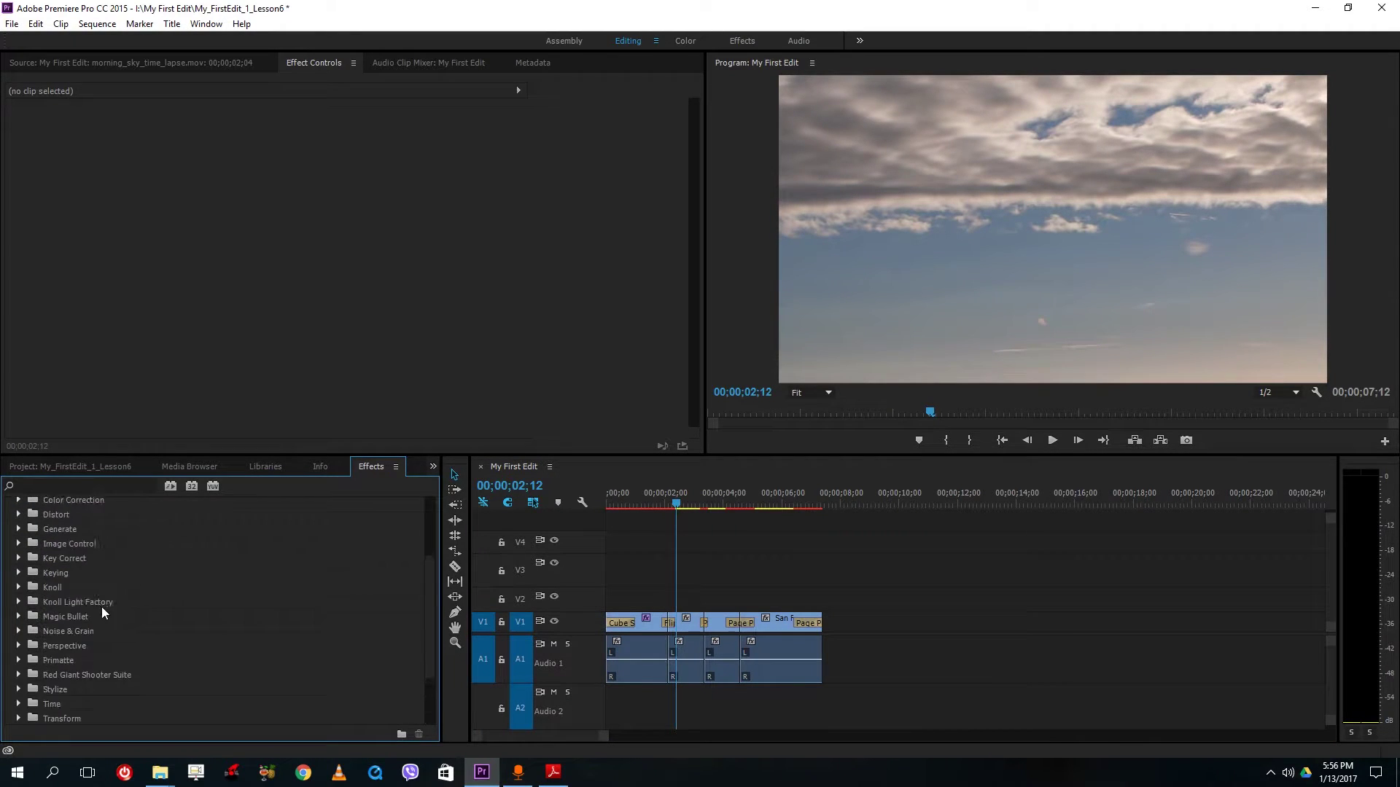
pyautogui.click(12, 550)
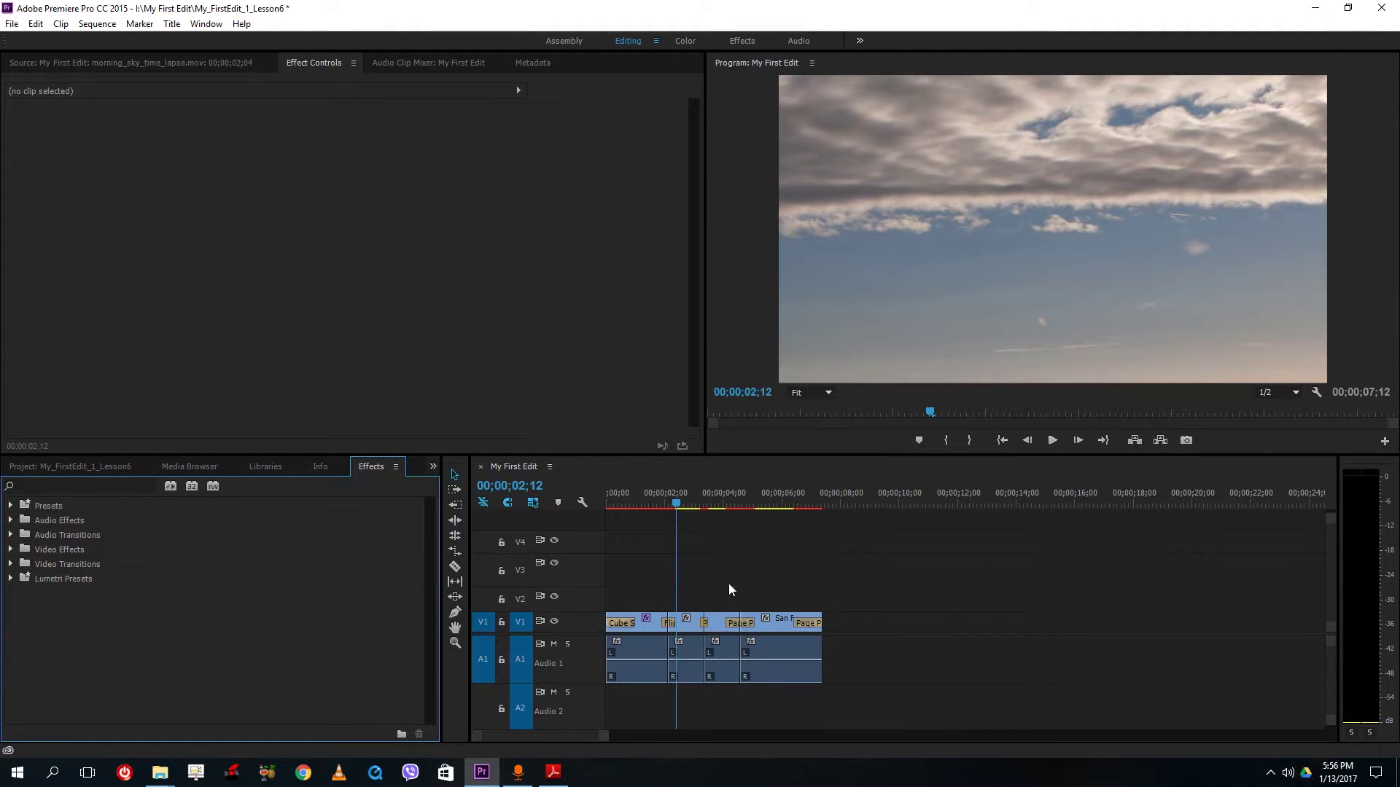
pyautogui.click(651, 502)
pyautogui.moveTo(653, 501); pyautogui.dragTo(643, 503)
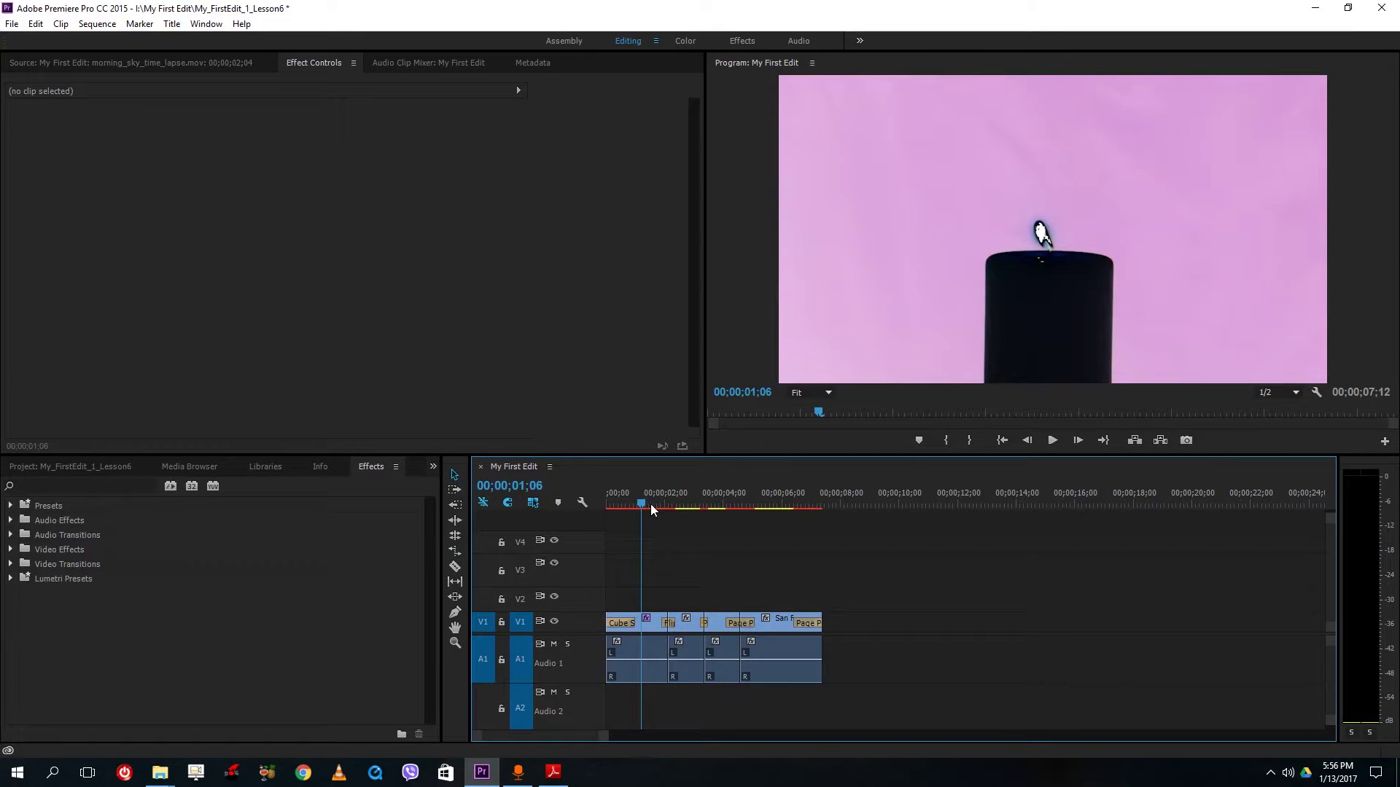
# Step: In the General preferences, set the default video transition duration to 15 frames and the default audio transition duration to 0.50 seconds
pyautogui.click(72, 466)
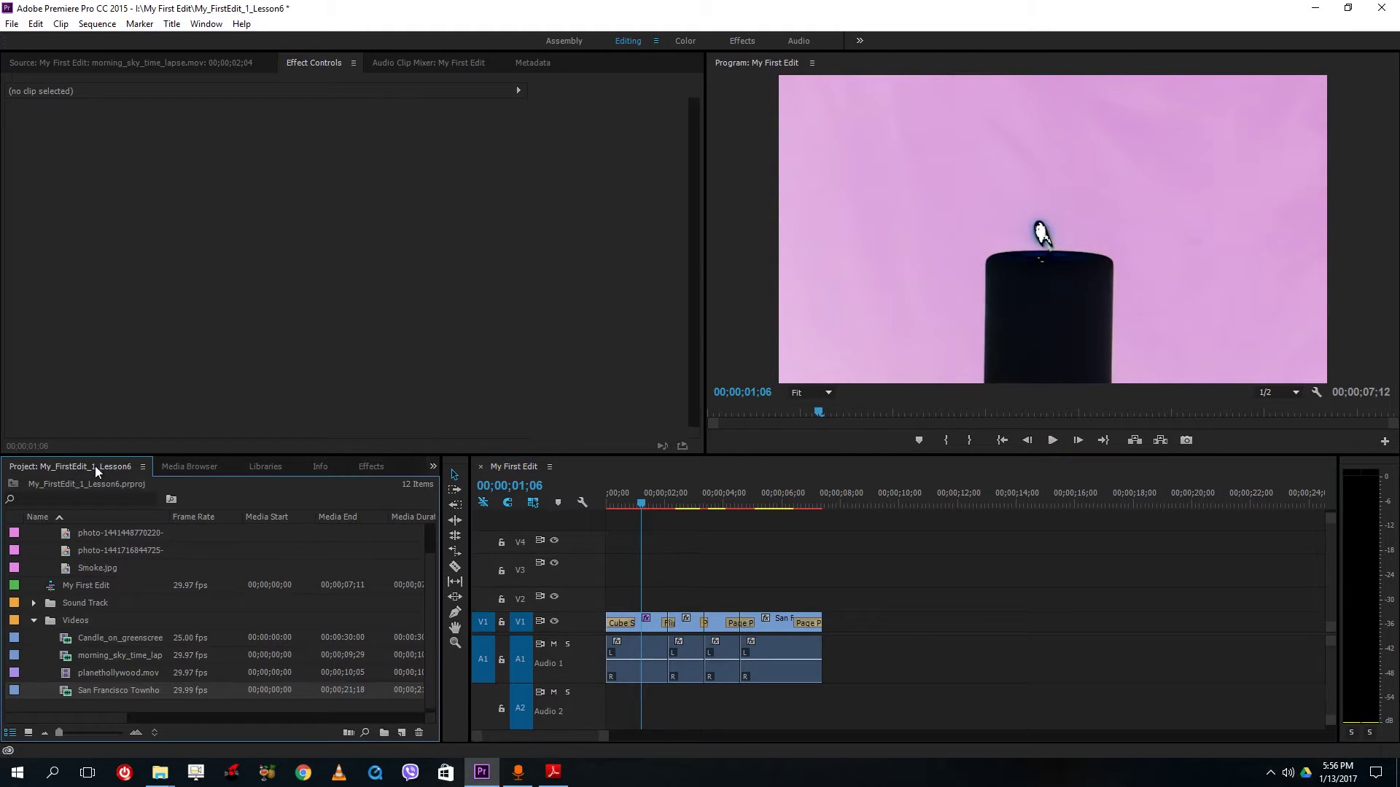
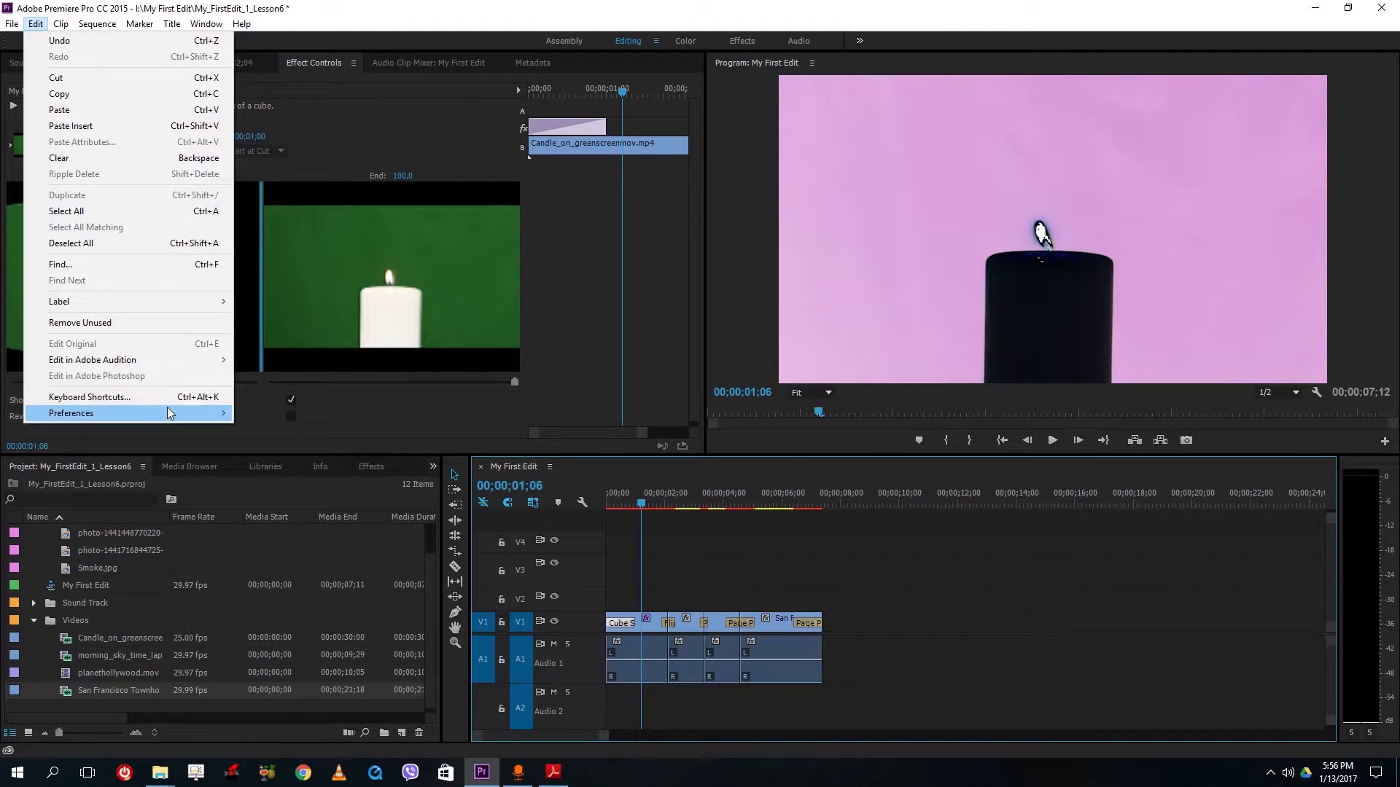
pyautogui.moveTo(177, 411)
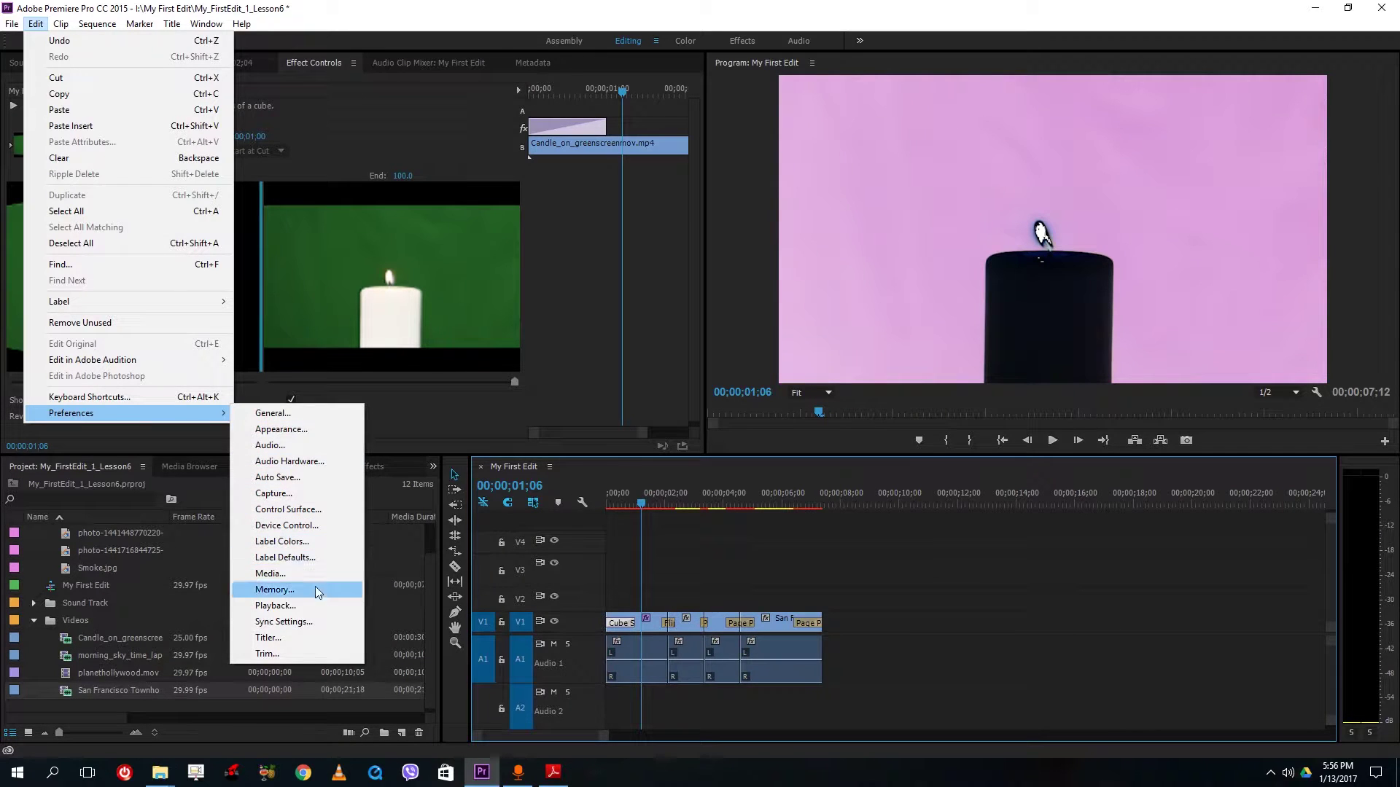
pyautogui.click(308, 413)
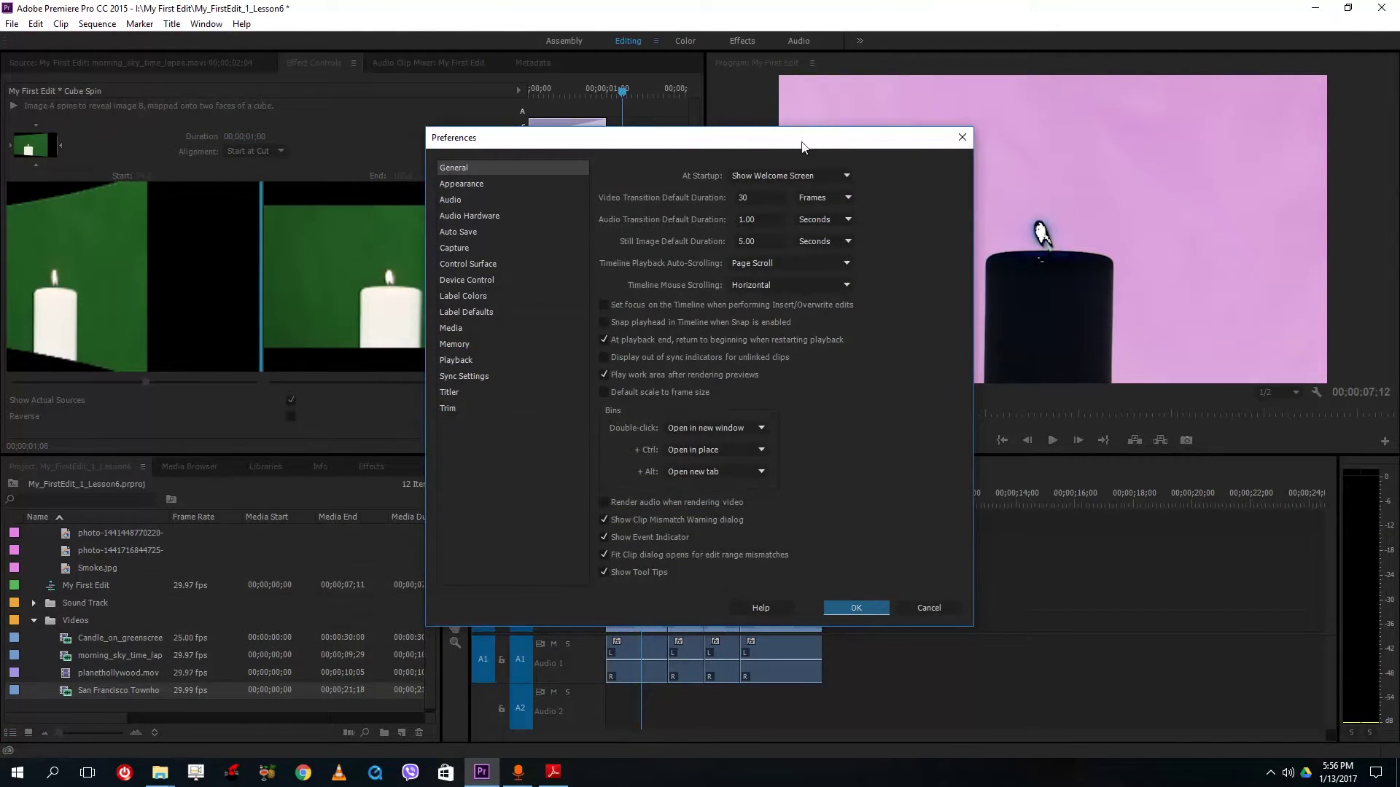
pyautogui.moveTo(818, 145); pyautogui.dragTo(773, 150)
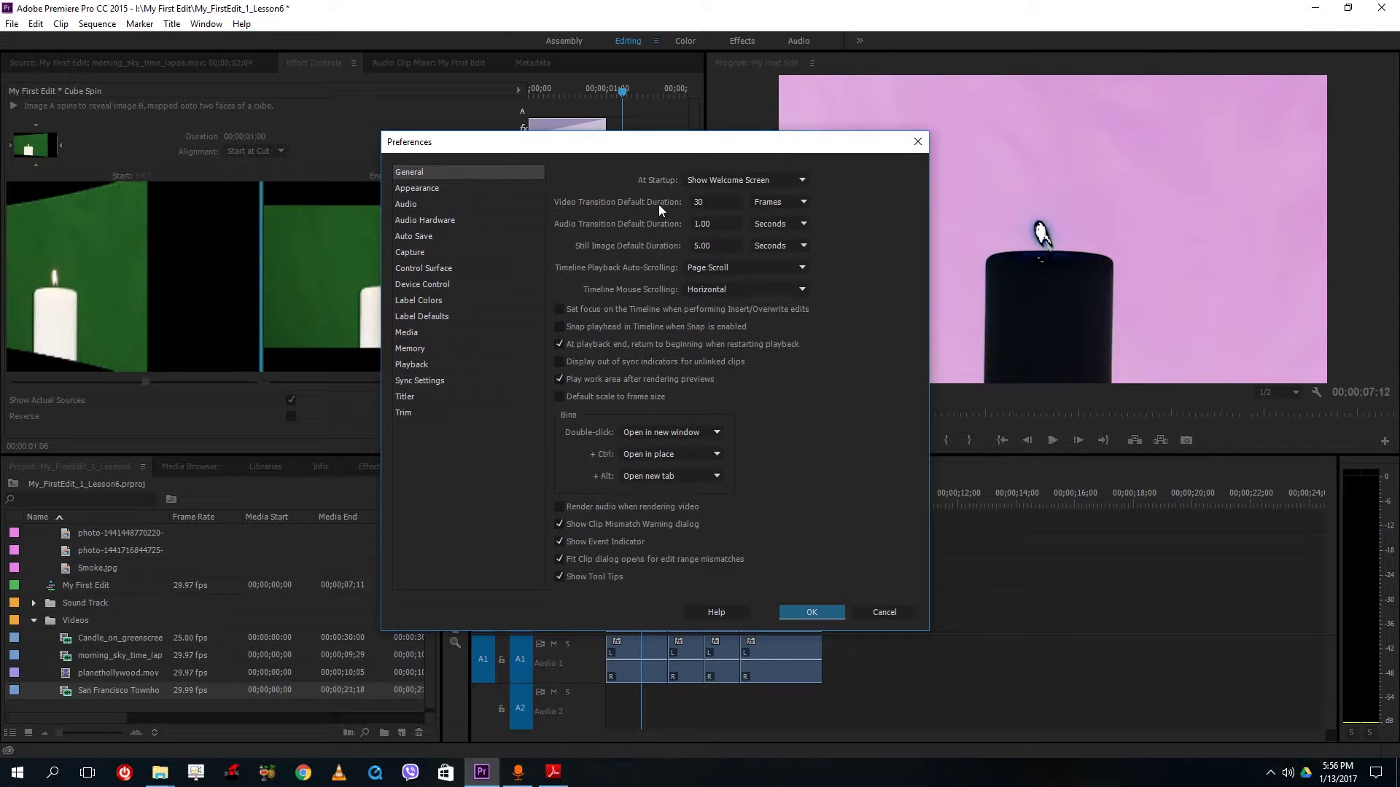
pyautogui.click(721, 203)
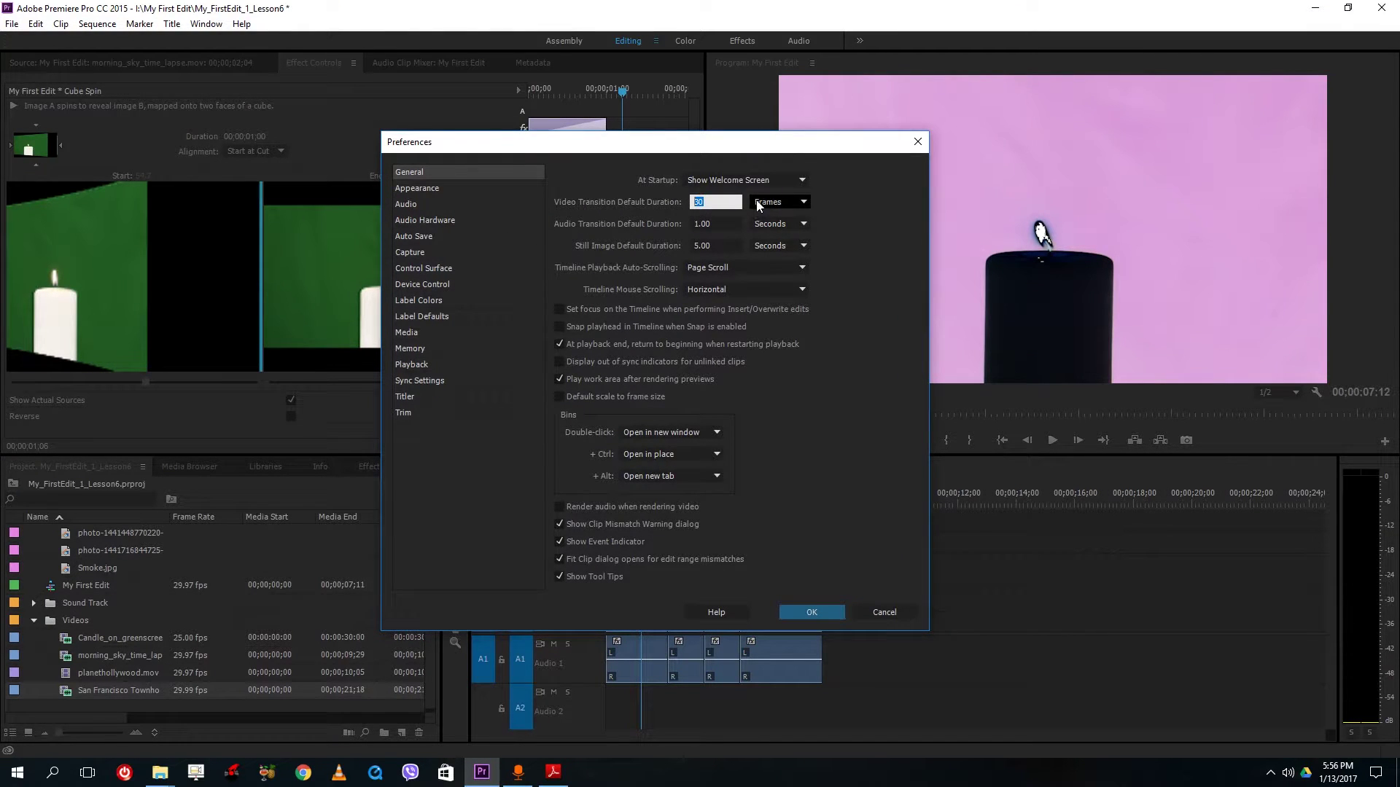
pyautogui.click(739, 224)
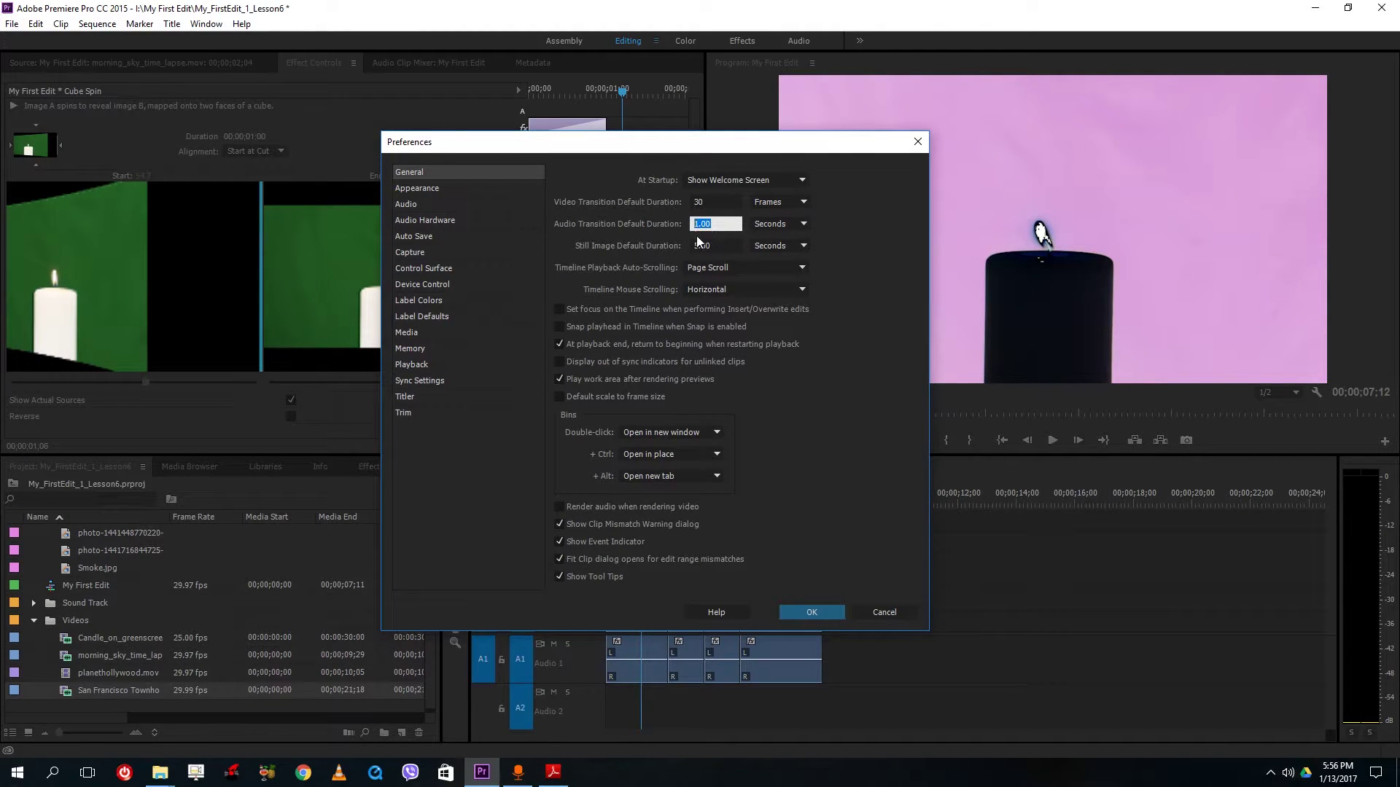
pyautogui.write('0.5')
pyautogui.click(713, 197)
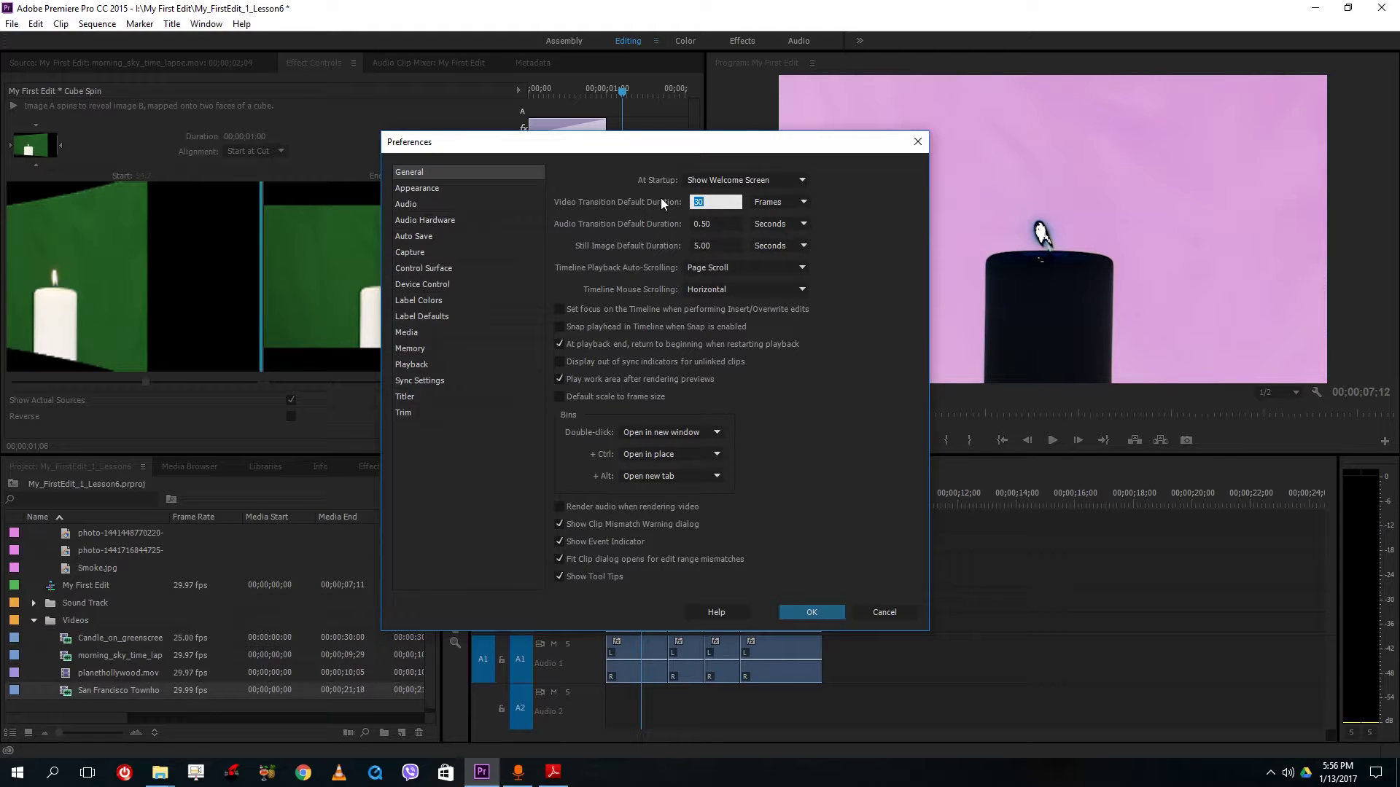
pyautogui.write('15')
pyautogui.click(726, 223)
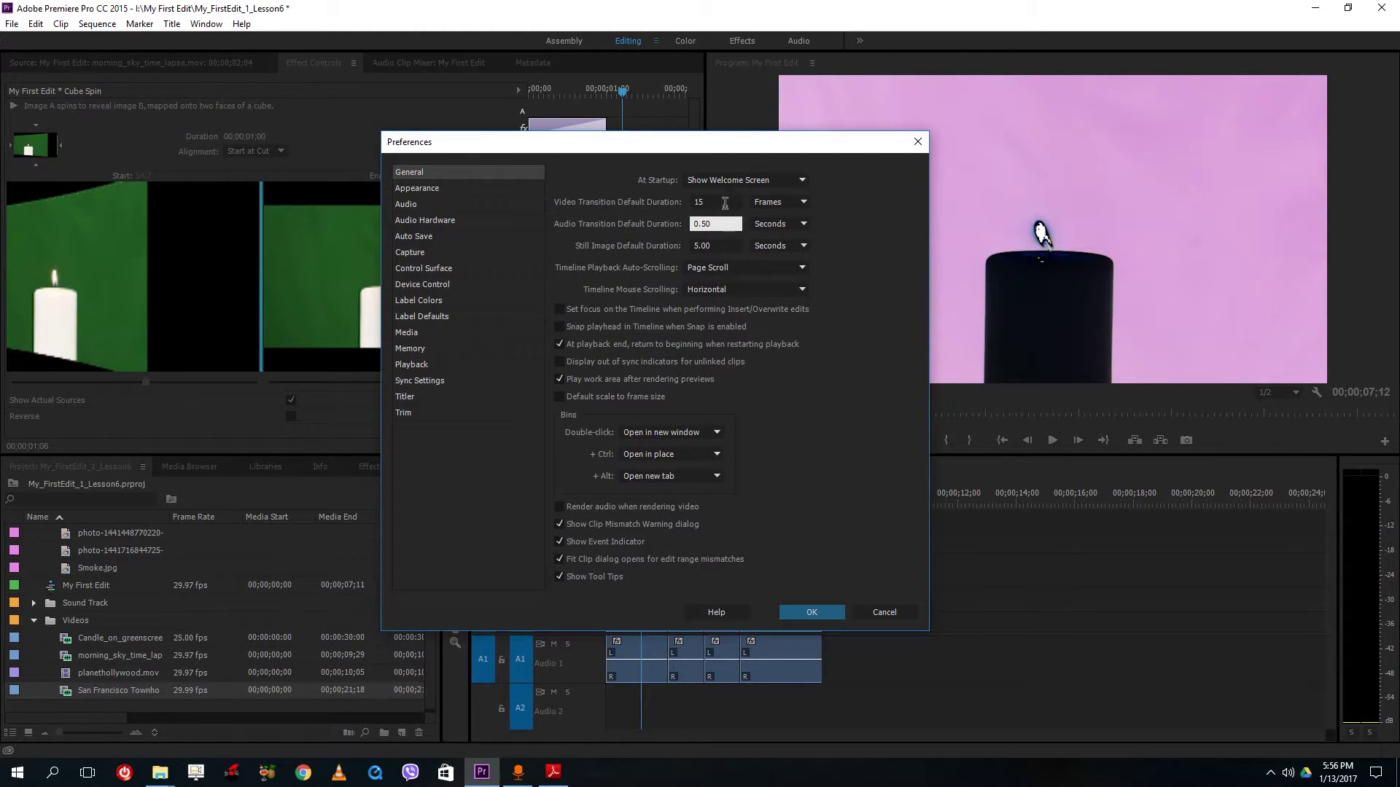
pyautogui.click(817, 610)
# Step: Remove all the transitions from the V1 clips, including those at the start and end of the sequence
pyautogui.click(668, 624)
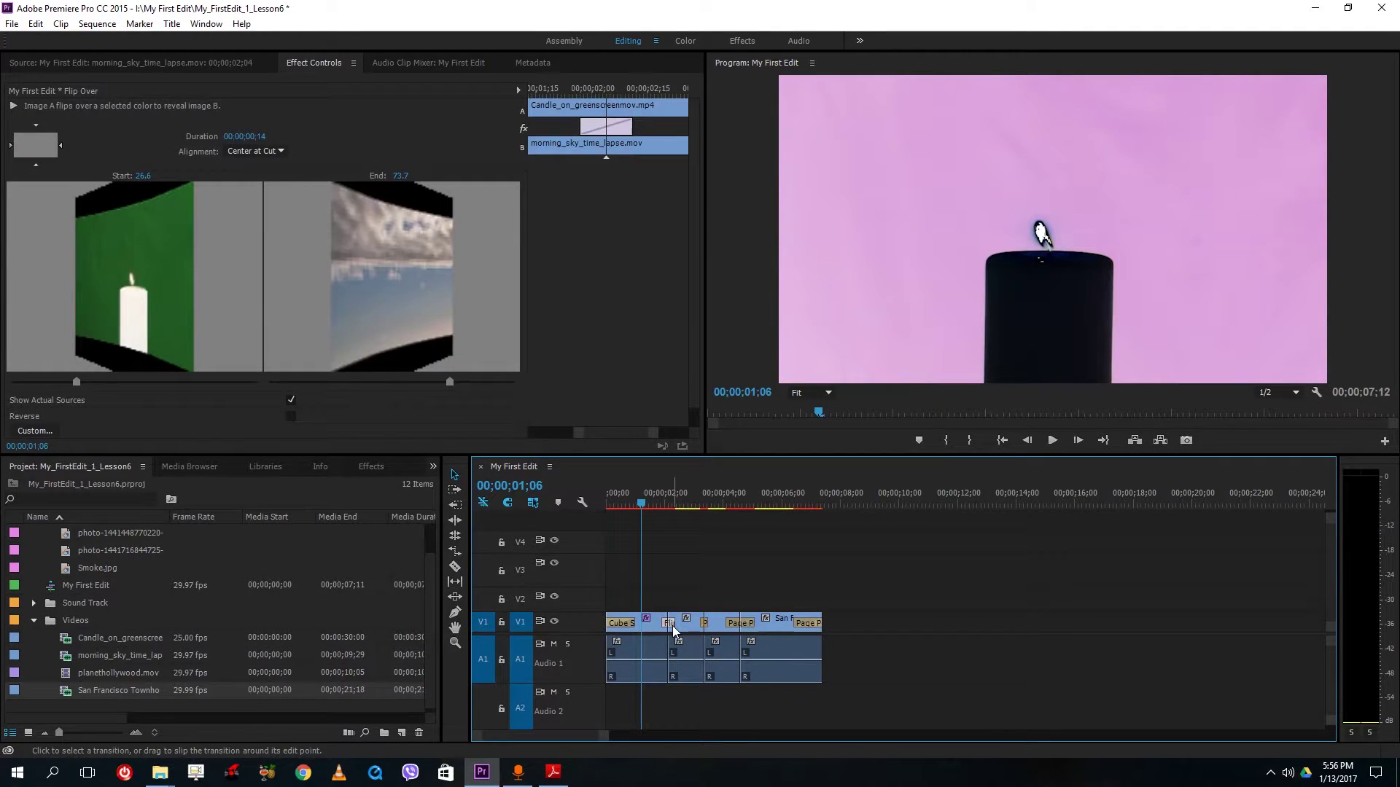
pyautogui.press('Delete')
pyautogui.click(705, 624)
pyautogui.press('Delete')
pyautogui.click(737, 621)
pyautogui.press('Delete')
pyautogui.click(807, 621)
pyautogui.press('Delete')
pyautogui.click(617, 623)
pyautogui.press('Delete')
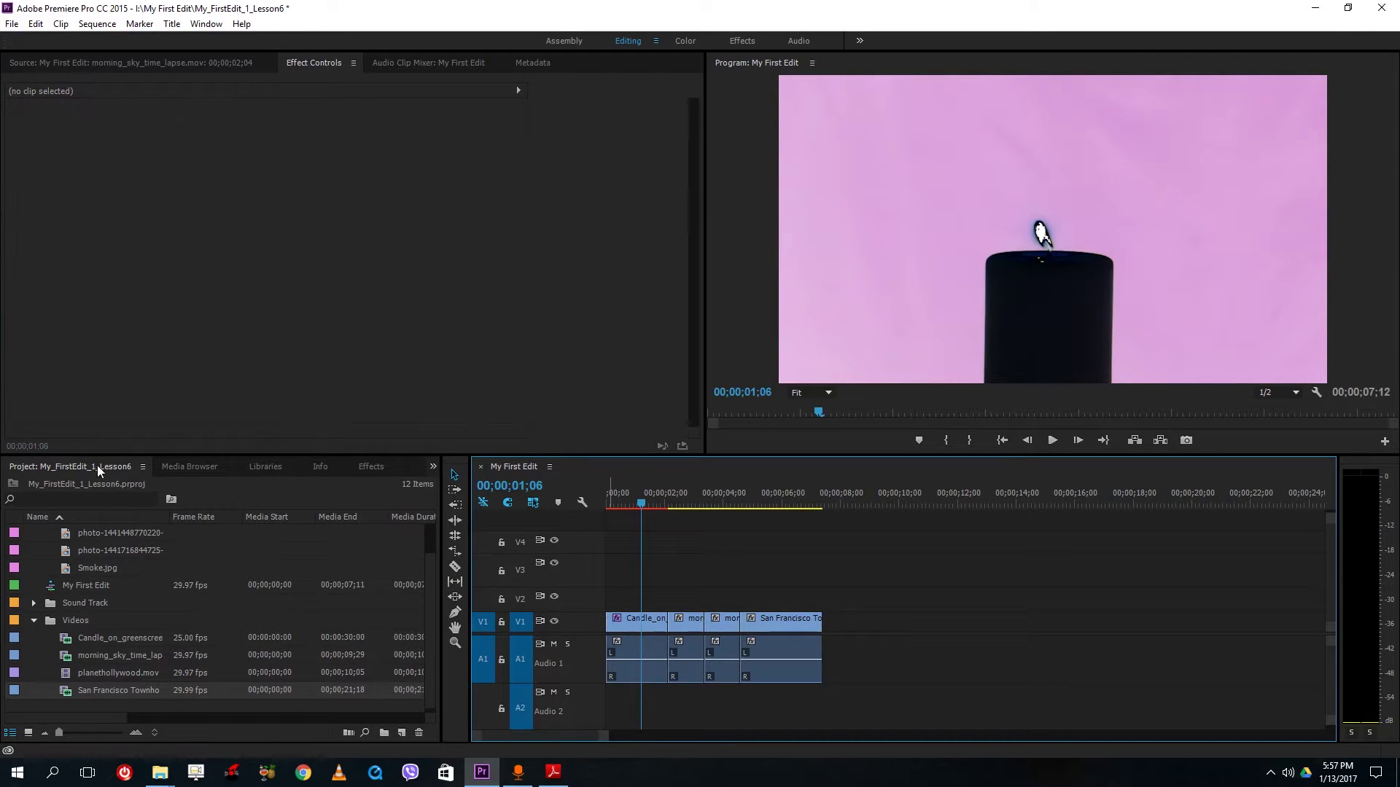
# Step: Collapse the Videos and Images bins in the project and look into the Audio Effects folder
pyautogui.click(34, 620)
pyautogui.click(33, 534)
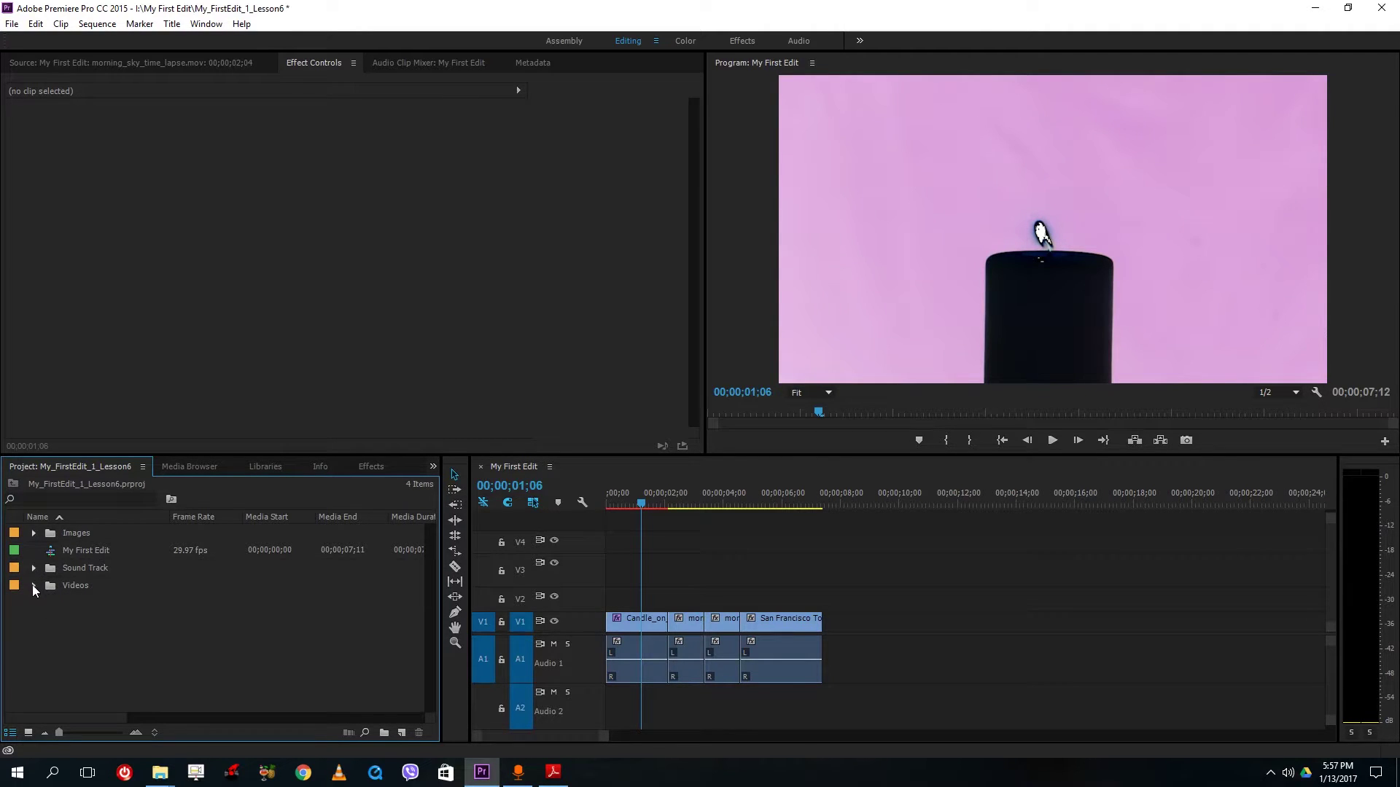
pyautogui.click(369, 466)
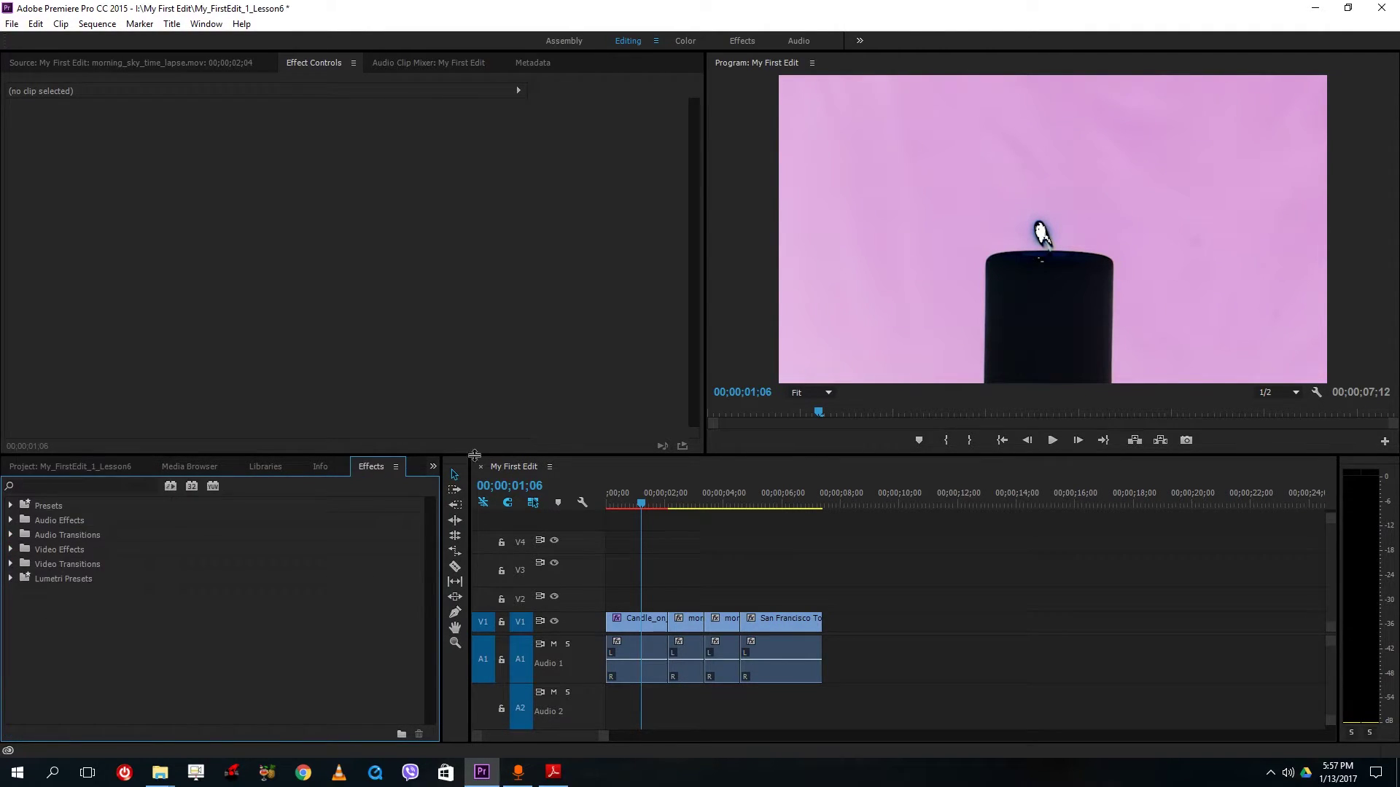
pyautogui.click(11, 521)
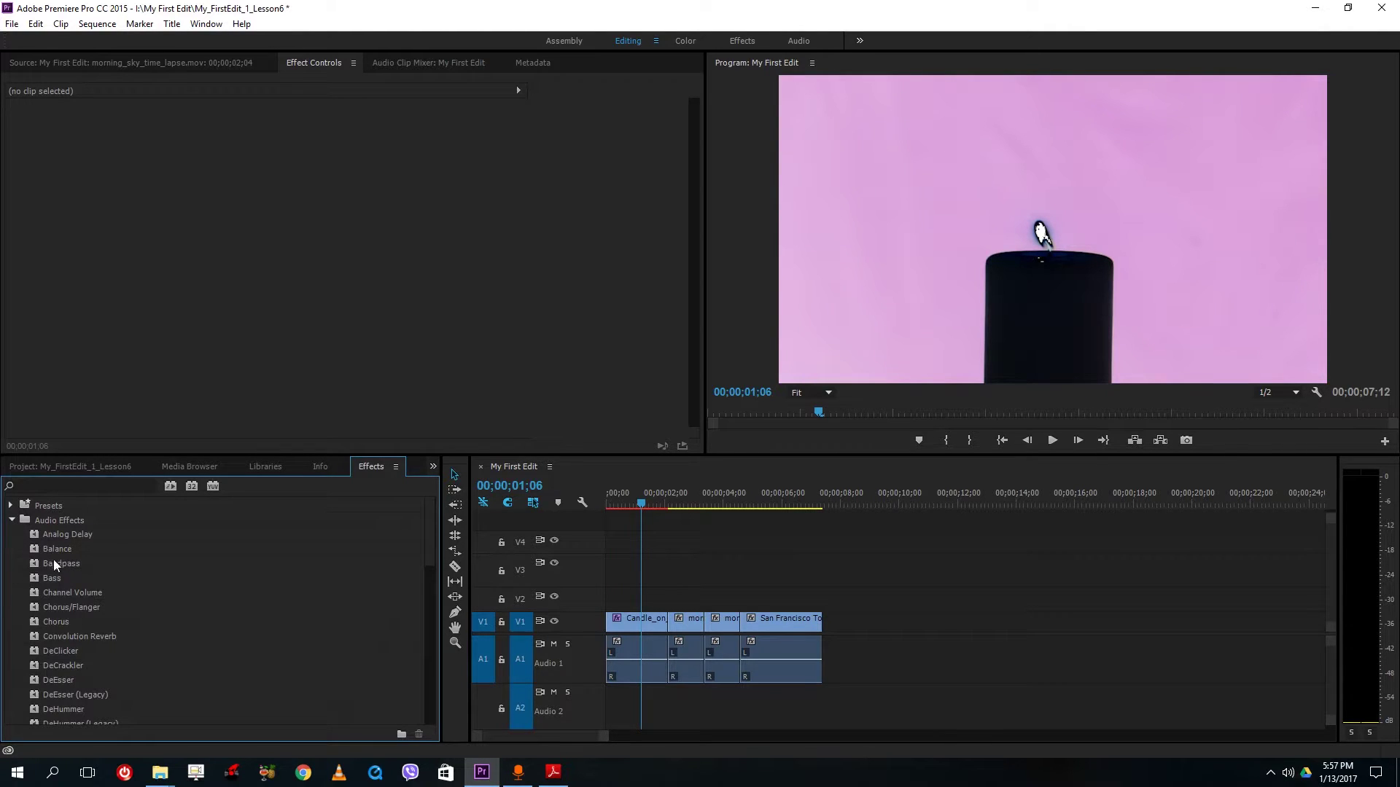
pyautogui.click(11, 521)
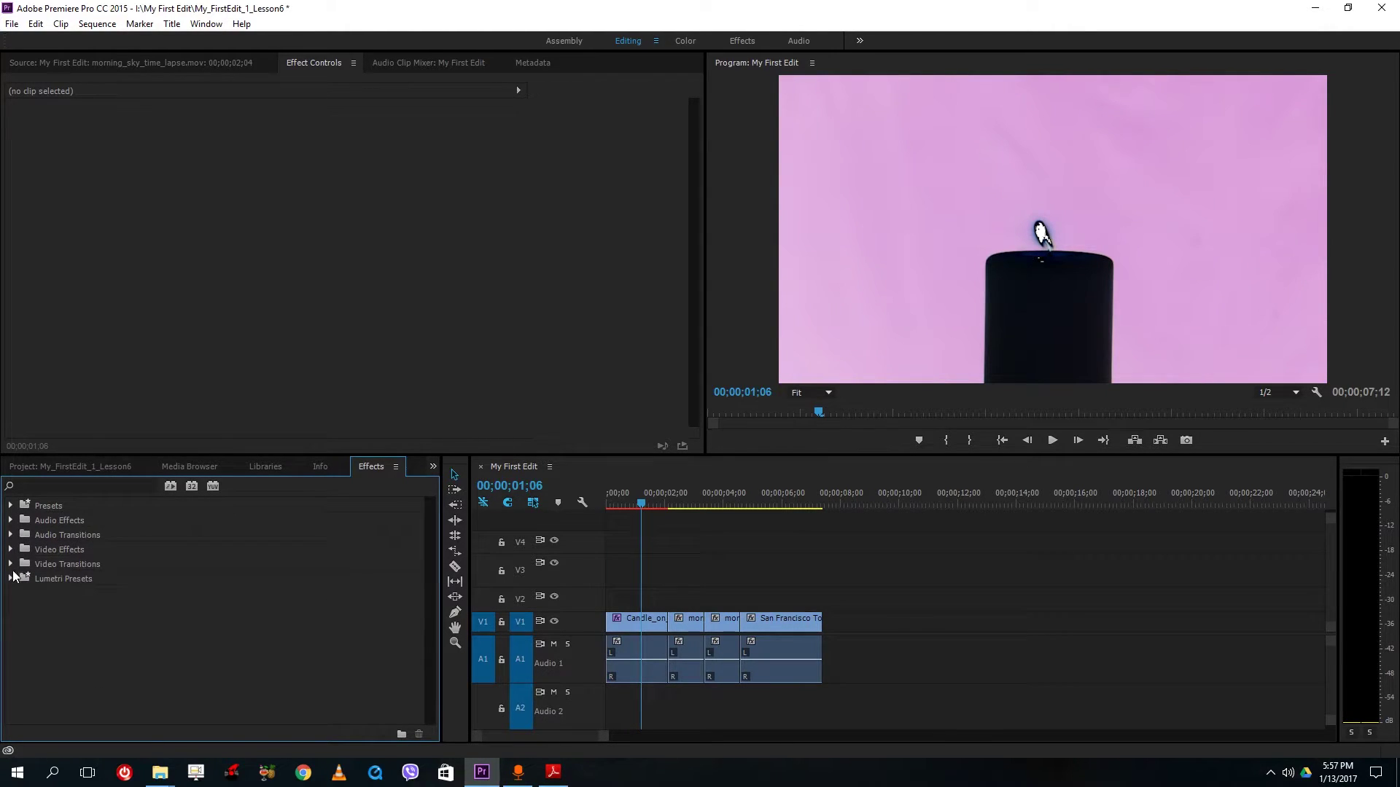
# Step: Add the Flip Over transition at the cut between the candle and first morning sky clips and preview it at 00;00;02;06
pyautogui.click(11, 549)
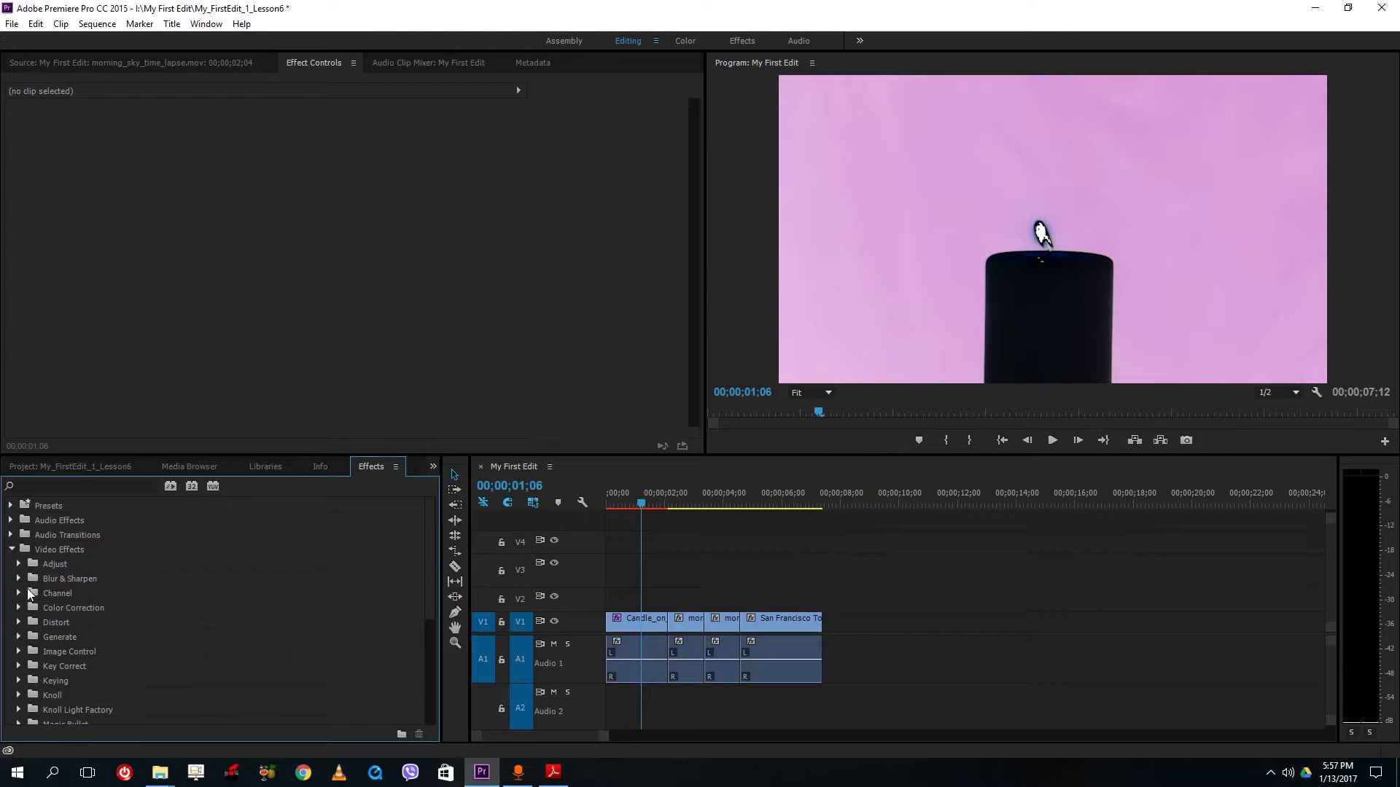
pyautogui.scroll(-5, 60, 693)
pyautogui.click(10, 703)
pyautogui.scroll(-3, 73, 663)
pyautogui.click(20, 543)
pyautogui.click(20, 631)
pyautogui.moveTo(72, 589); pyautogui.dragTo(668, 622)
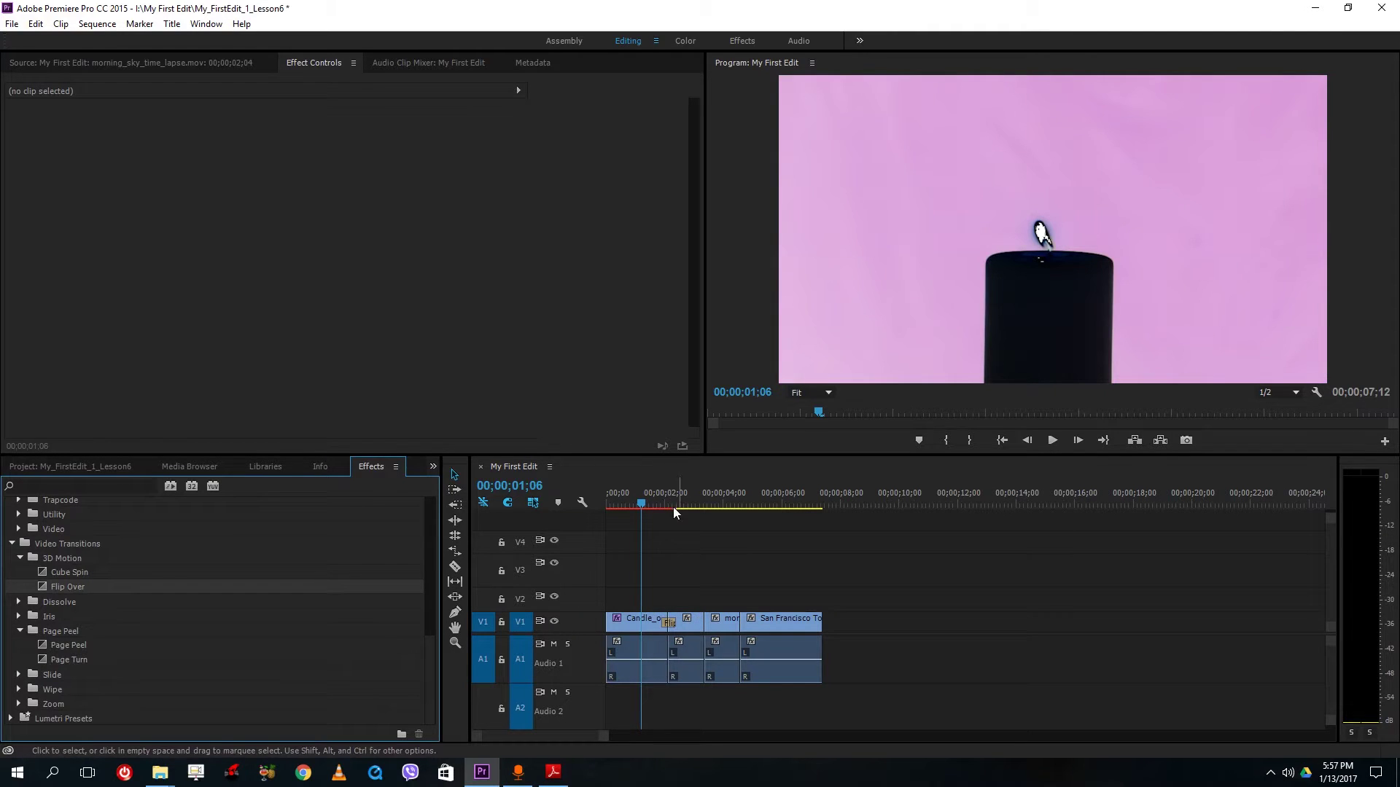
pyautogui.click(672, 508)
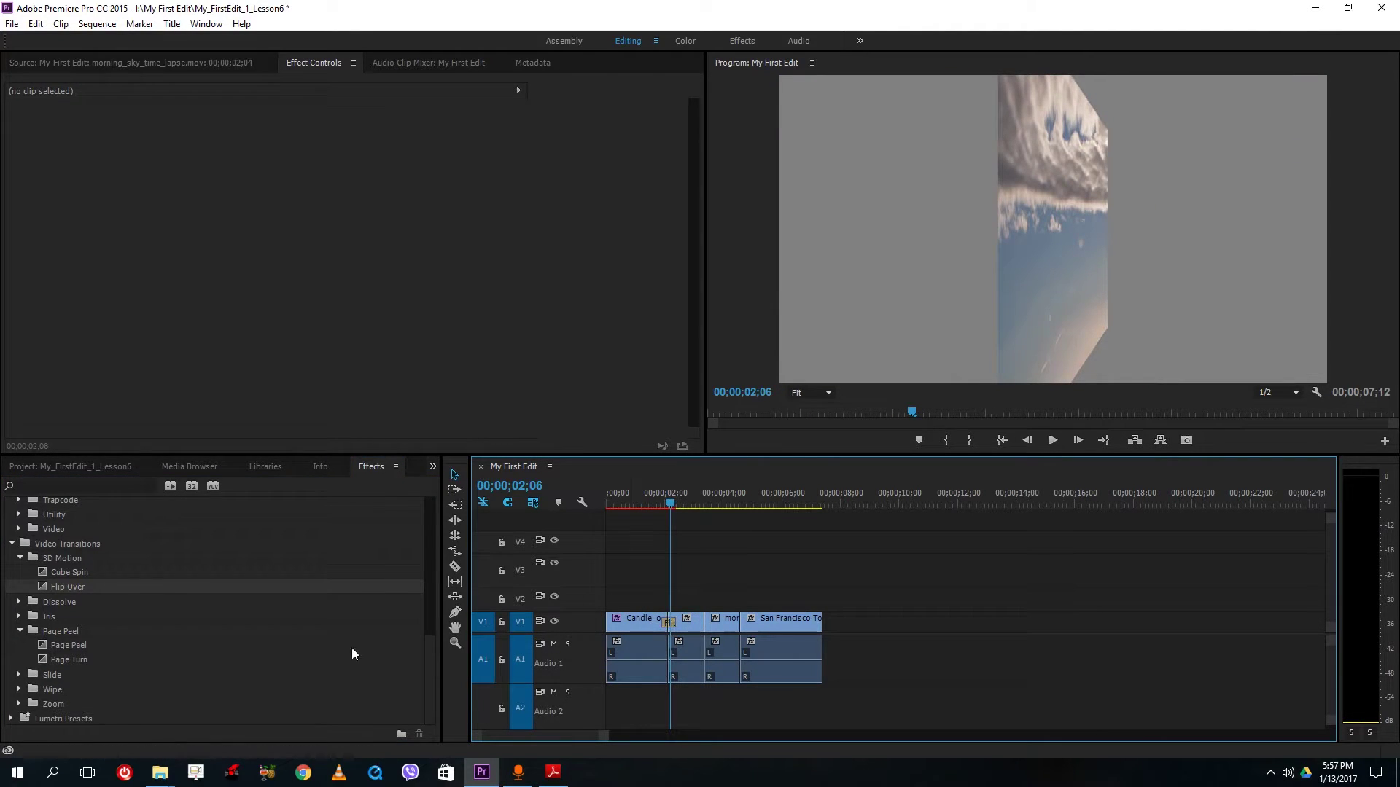
# Step: Add the Page Peel transition at the cut between the two morning sky clips
pyautogui.moveTo(68, 646); pyautogui.dragTo(701, 626)
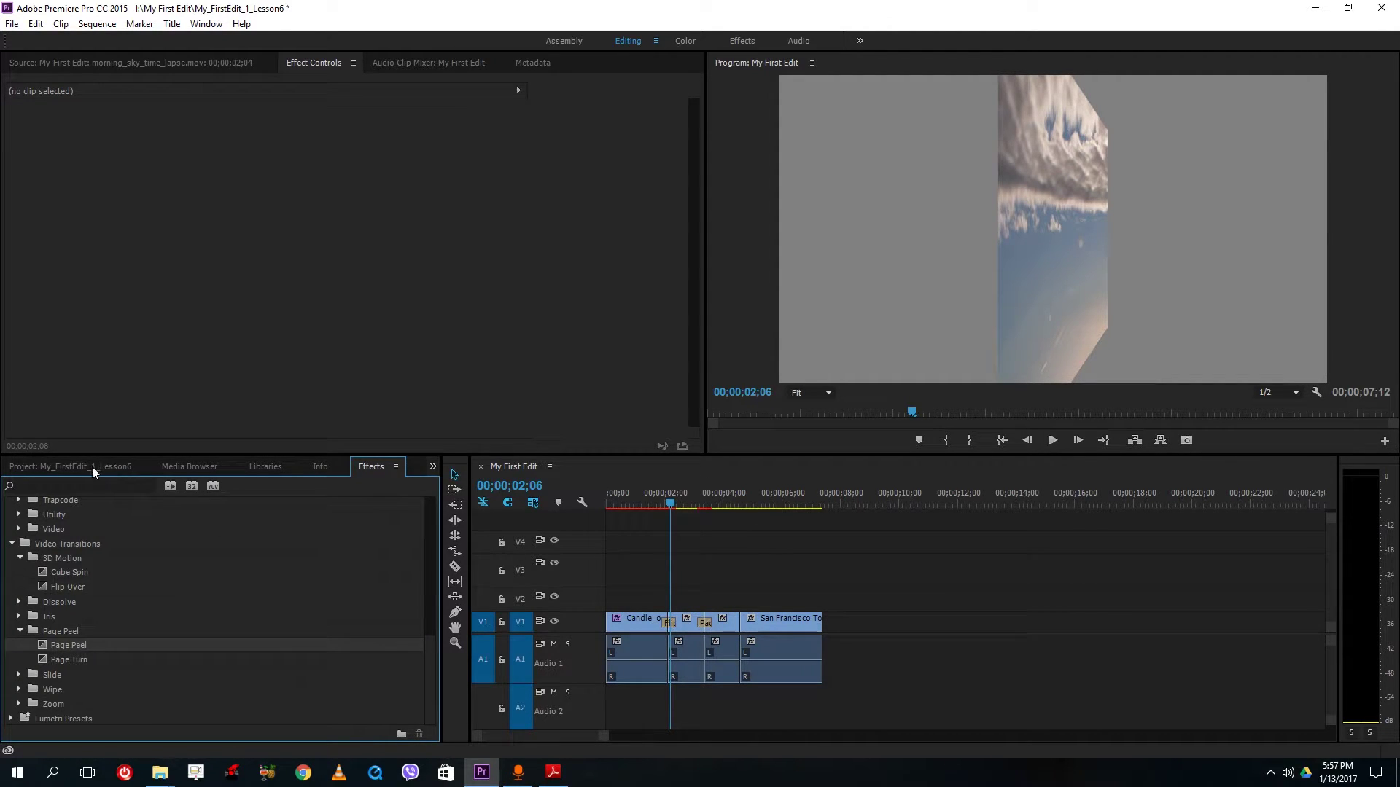
pyautogui.scroll(8, 76, 553)
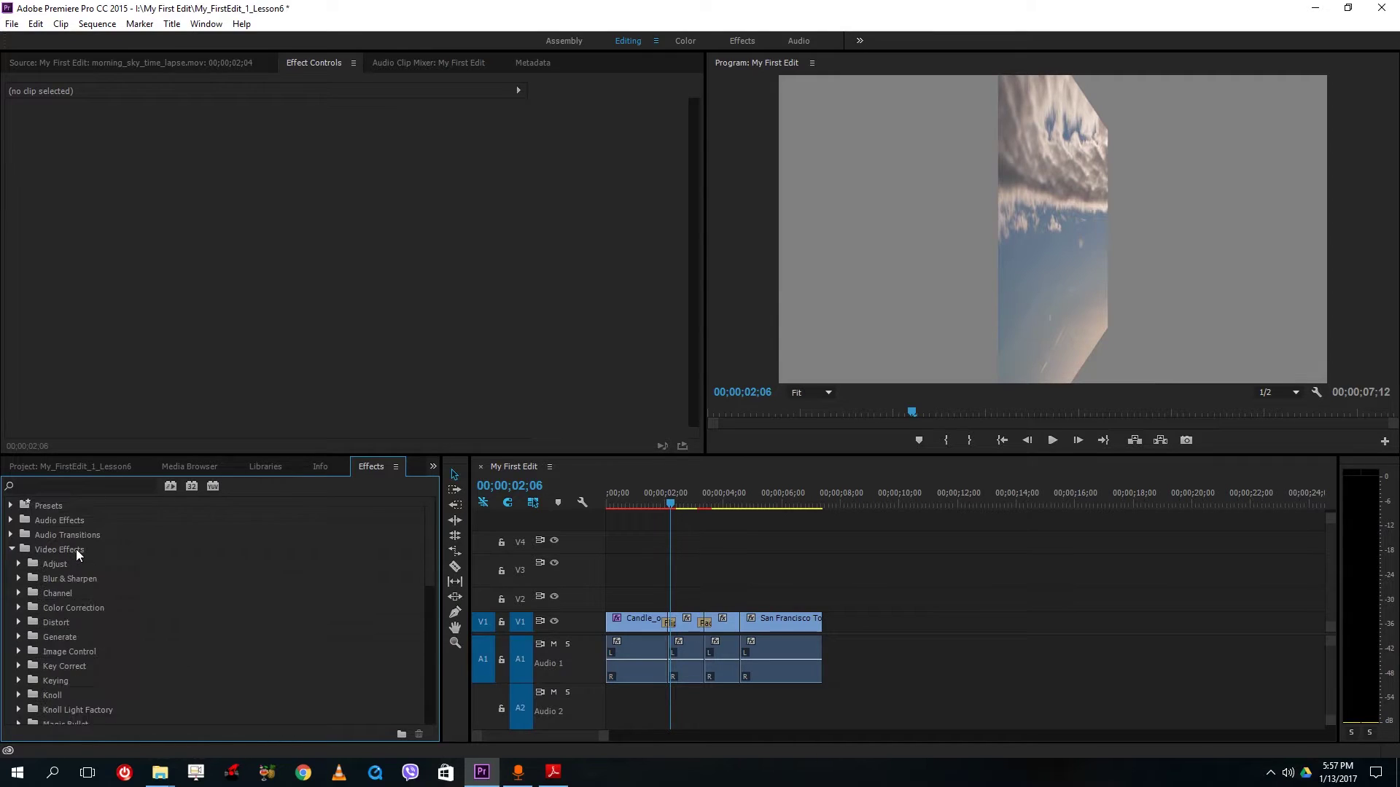
# Step: Add the Constant Gain audio transition on A1 at the cut between the candle and first morning sky clips
pyautogui.click(11, 535)
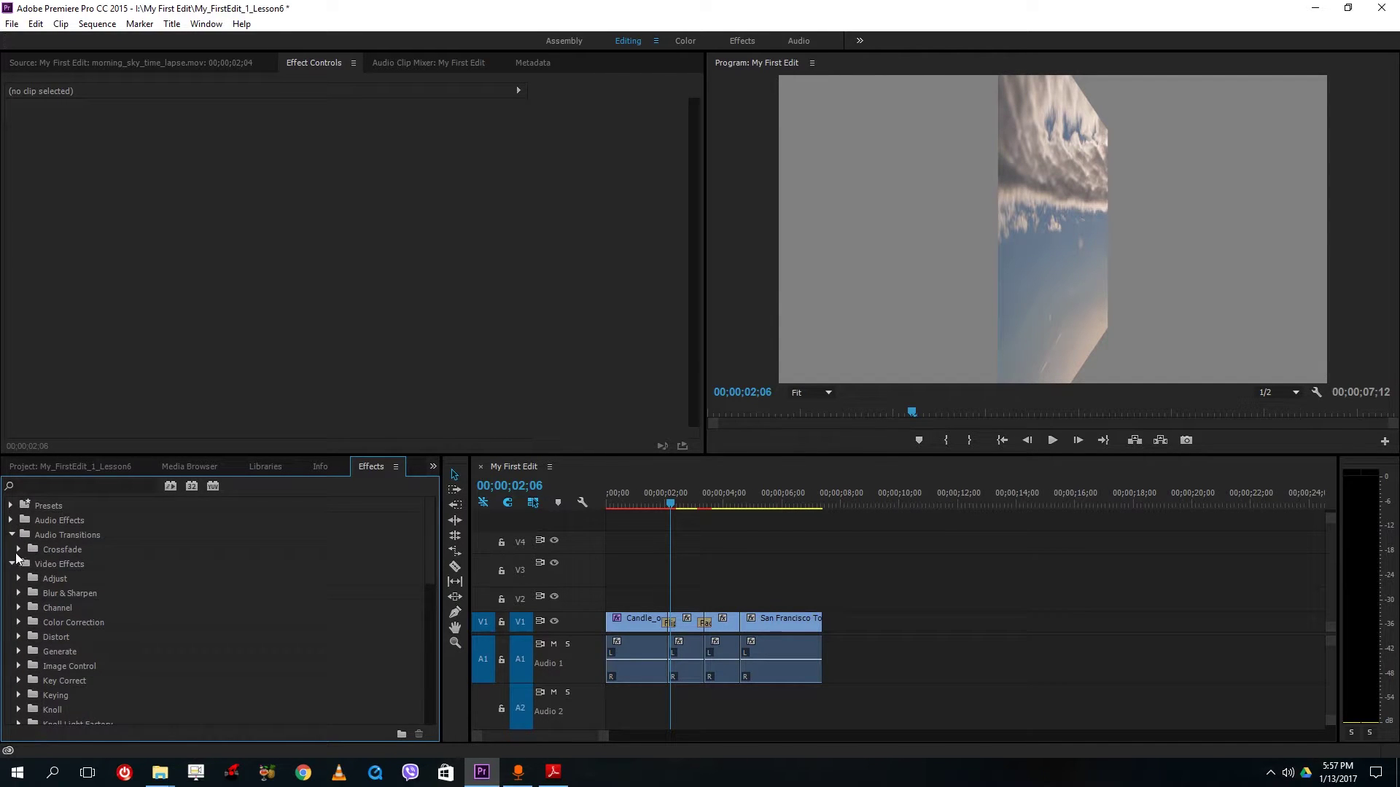
pyautogui.click(19, 549)
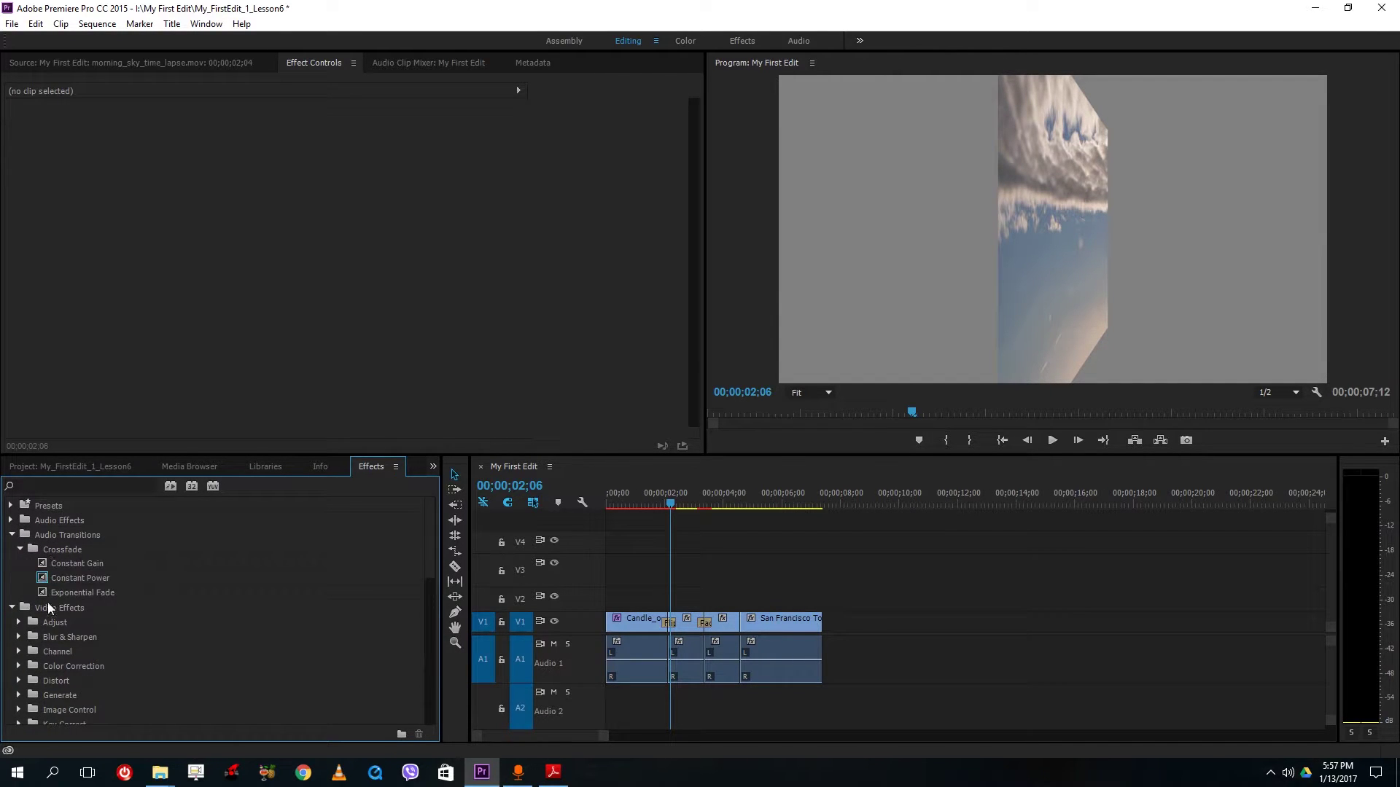
pyautogui.moveTo(69, 568); pyautogui.dragTo(672, 660)
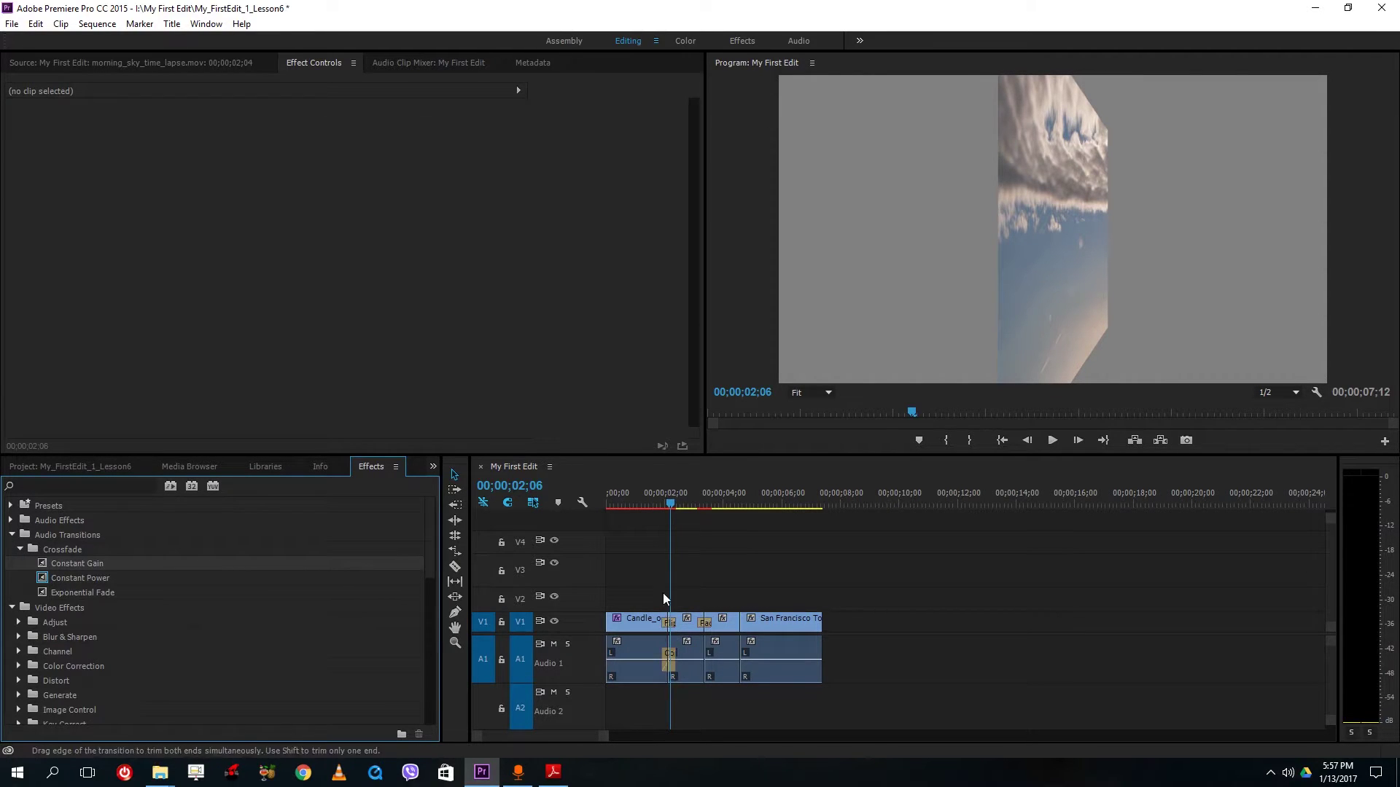
# Step: Delete all the clips from the My First Edit sequence
pyautogui.moveTo(885, 561); pyautogui.dragTo(638, 663)
pyautogui.press('Delete')
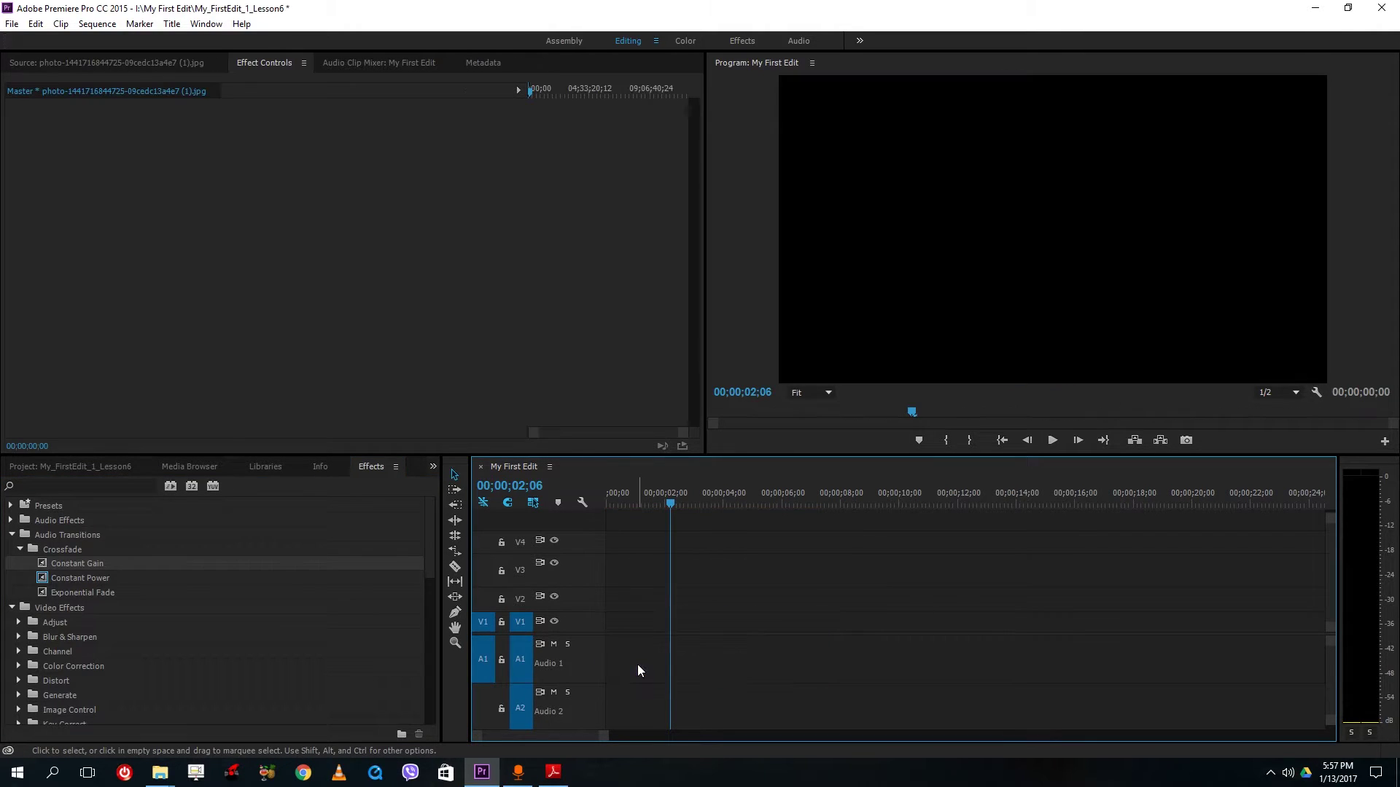
# Step: Mark a section about 11 seconds long from 00;00;19;18 in Believe_It.mp3 and place it at the start of track A1
pyautogui.click(85, 466)
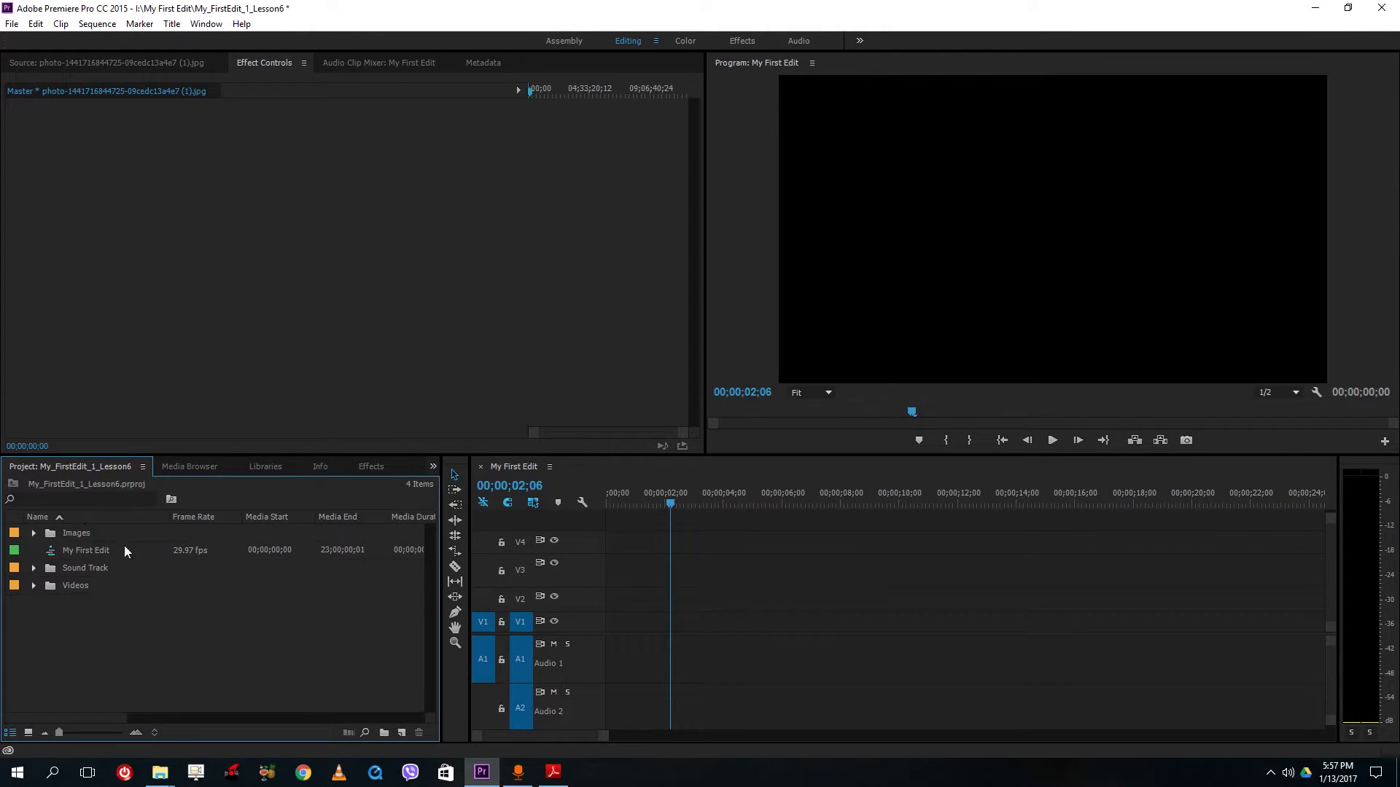
pyautogui.click(33, 568)
pyautogui.doubleClick(102, 603)
pyautogui.click(199, 407)
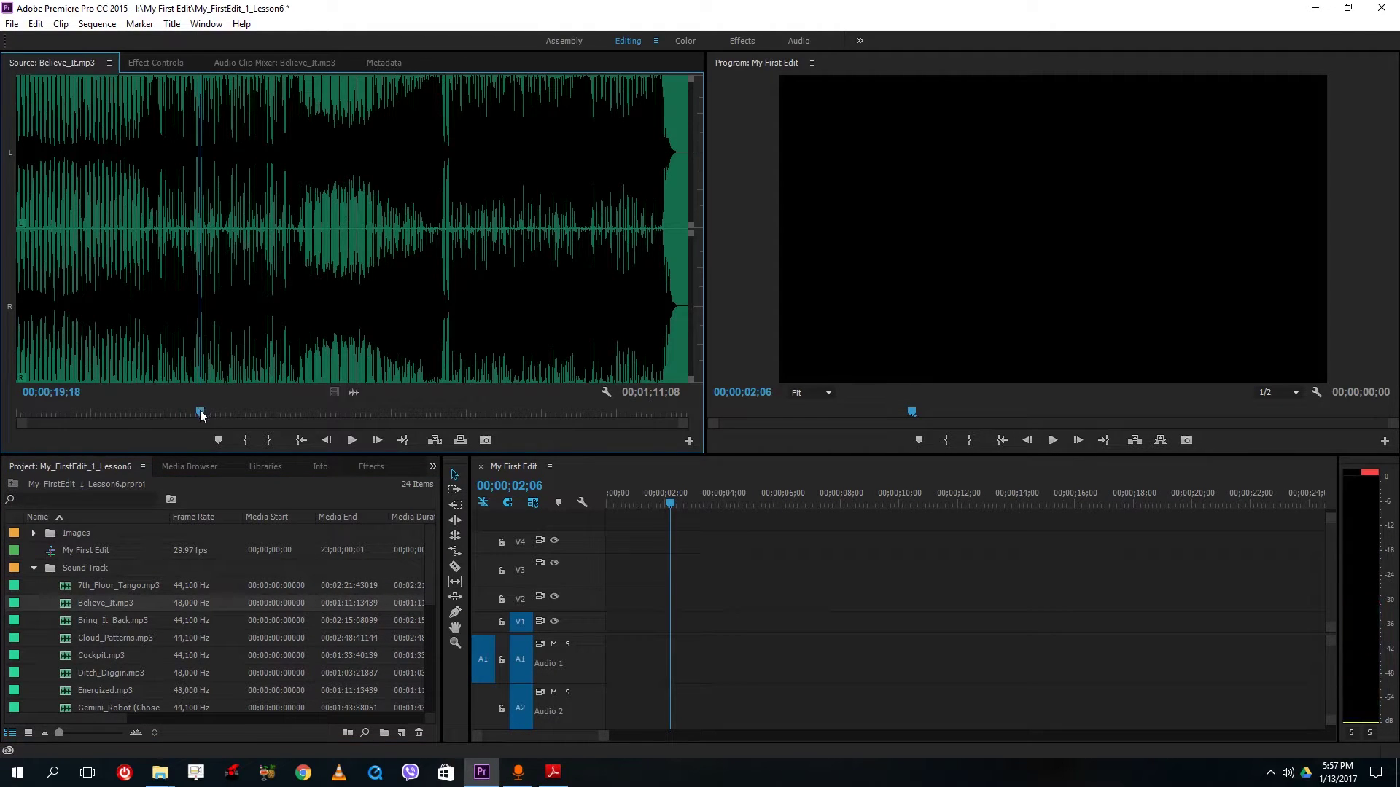
pyautogui.moveTo(199, 410); pyautogui.dragTo(387, 295)
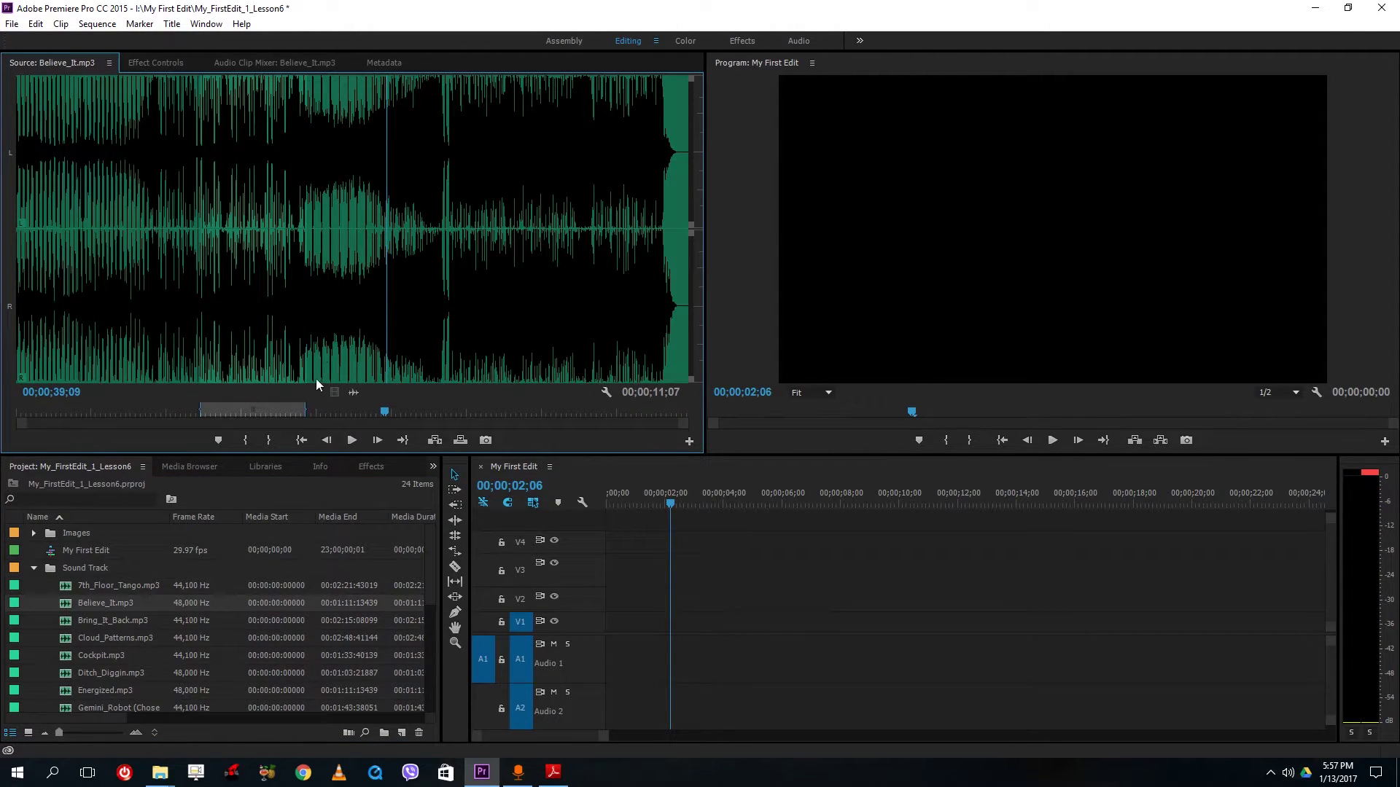
pyautogui.moveTo(353, 392); pyautogui.dragTo(606, 653)
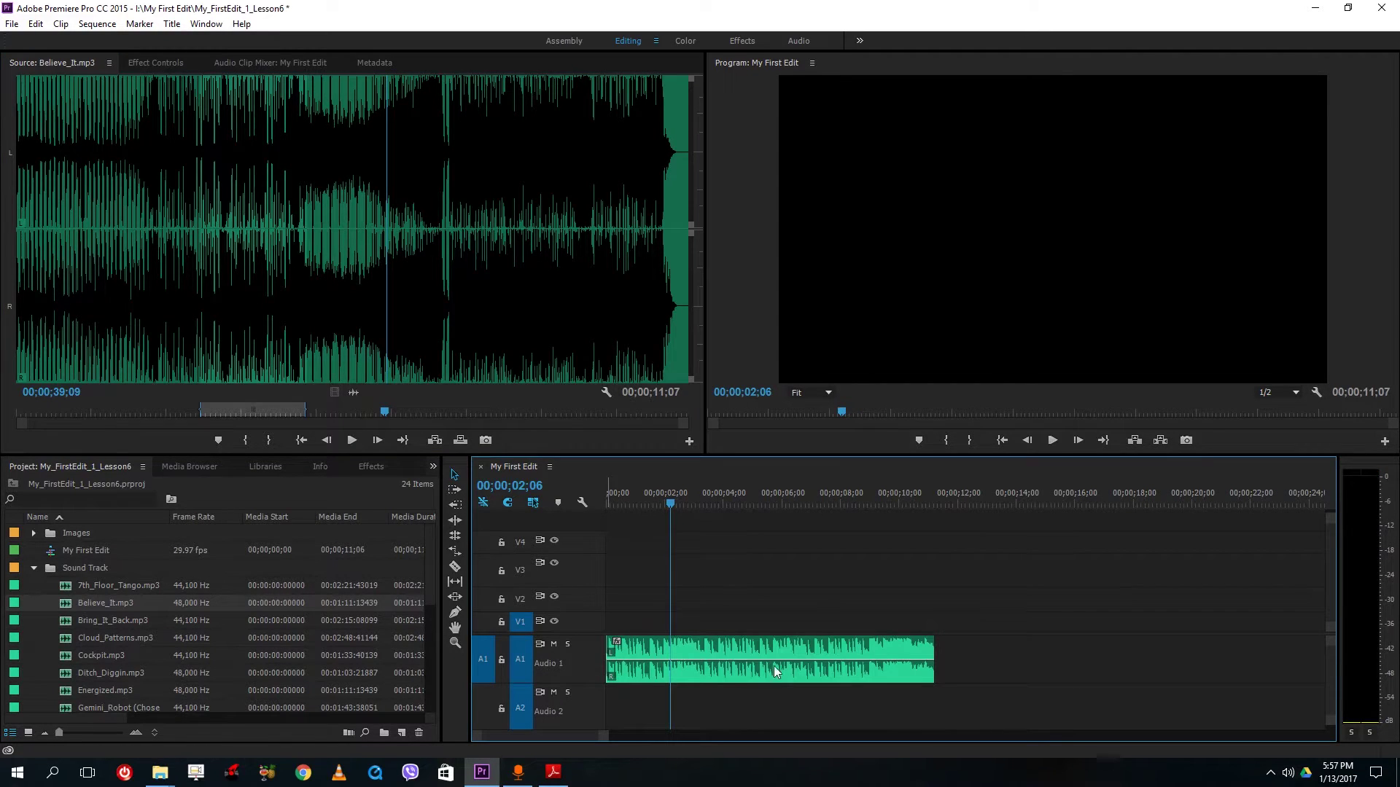
# Step: Place the marked section of Ditch_Diggin.mp3 directly after the Believe_It clip on A1 and move the playhead to 00;00;11;01
pyautogui.doubleClick(82, 677)
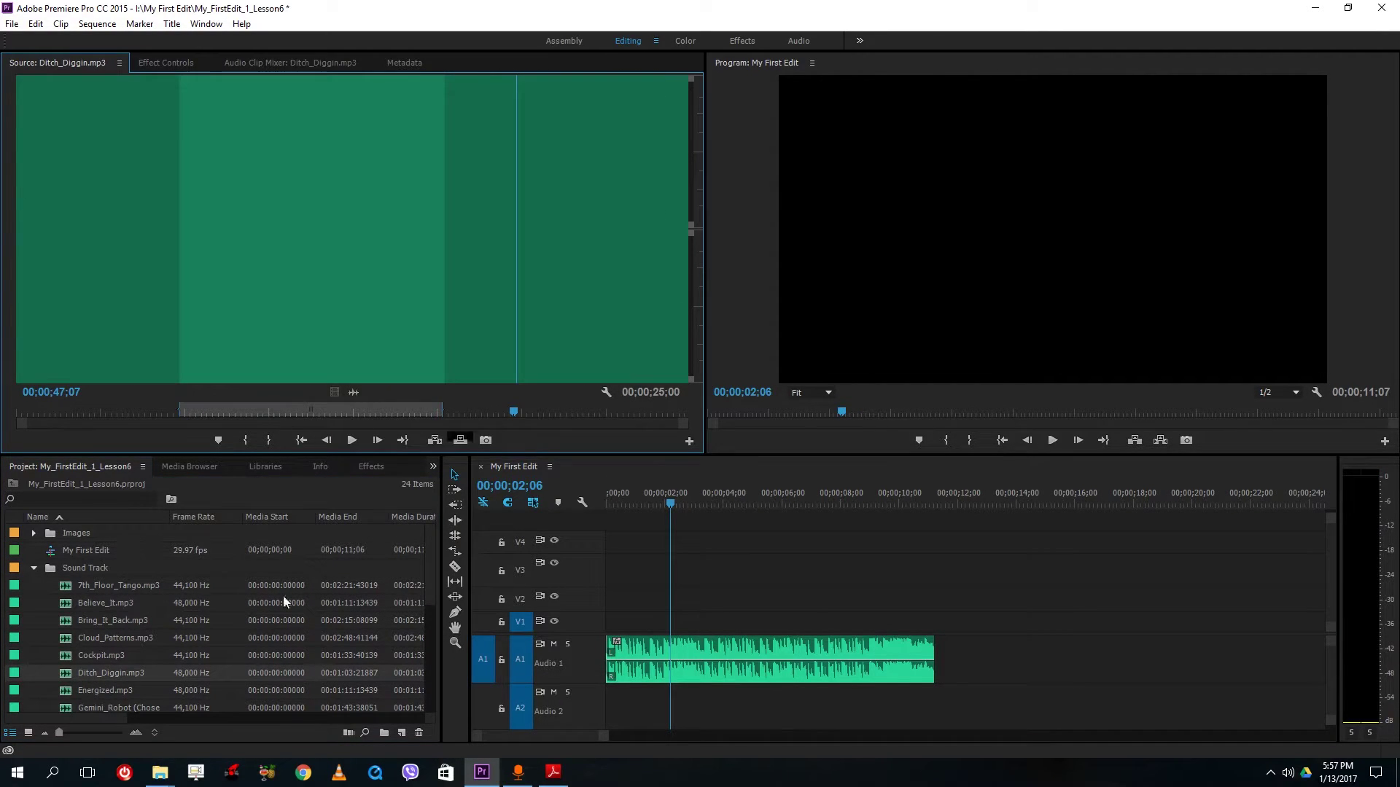
pyautogui.moveTo(94, 669); pyautogui.dragTo(938, 670)
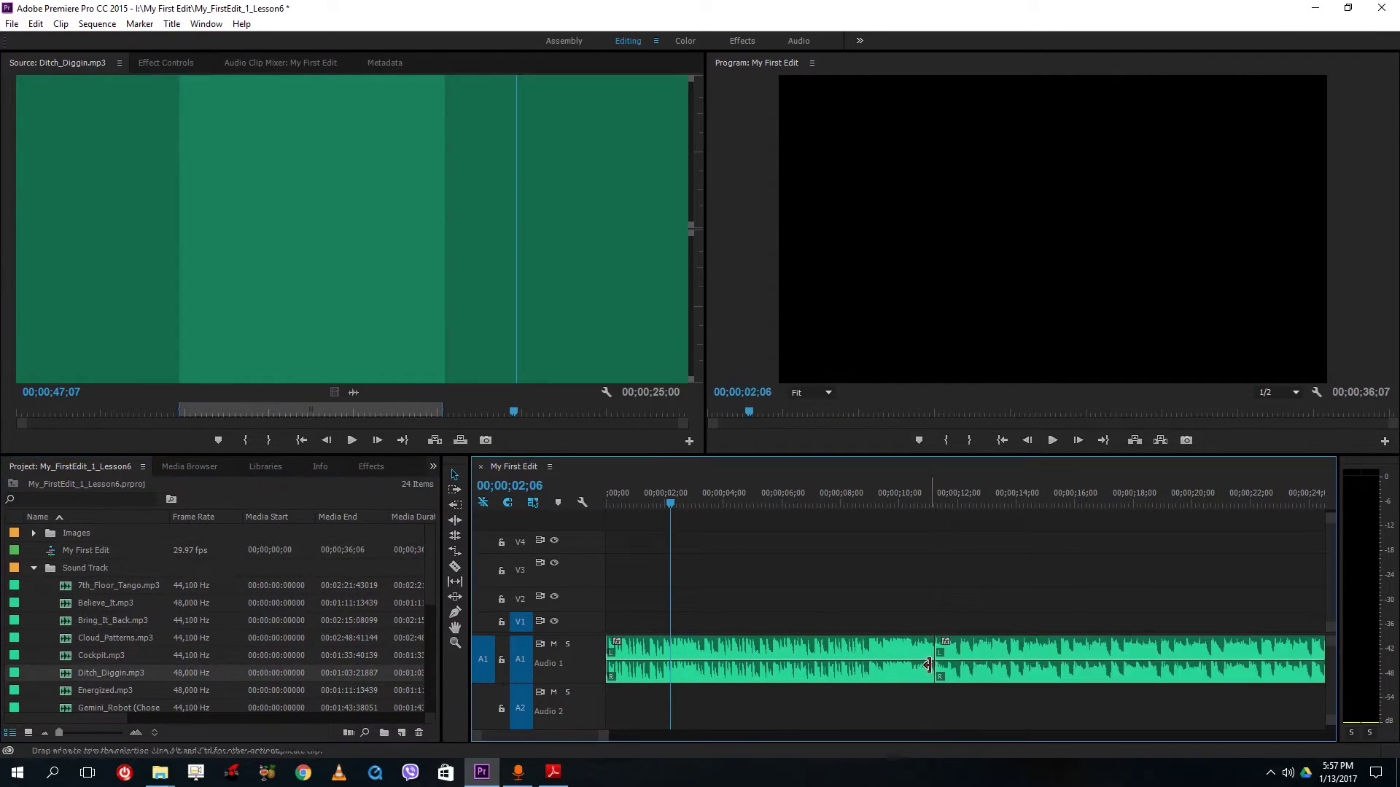
pyautogui.moveTo(907, 500)
pyautogui.mouseDown()
pyautogui.moveTo(990, 500)
pyautogui.moveTo(928, 503)
pyautogui.mouseUp()
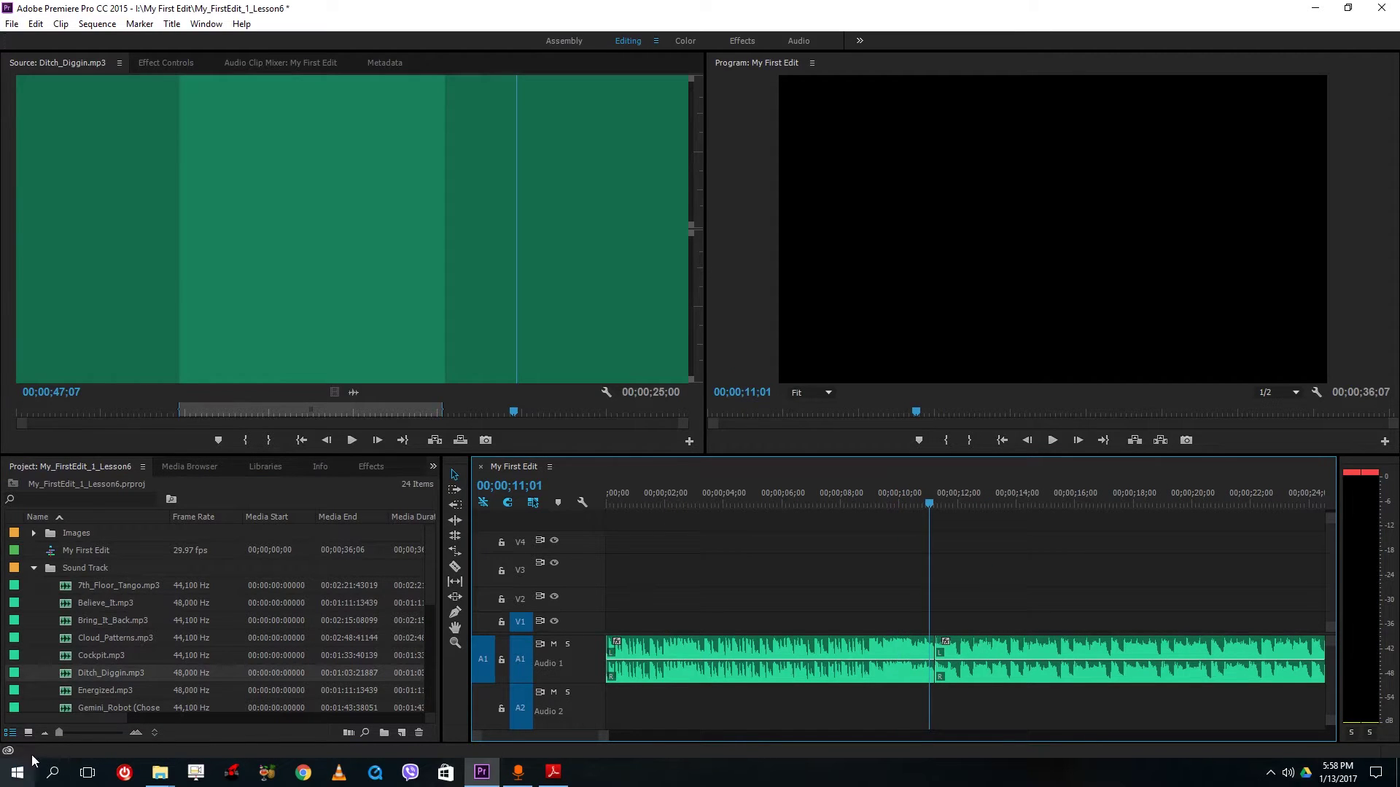
# Step: Add the Constant Gain crossfade at the cut between the two music clips and play across it from 00;00;10;16
pyautogui.click(368, 467)
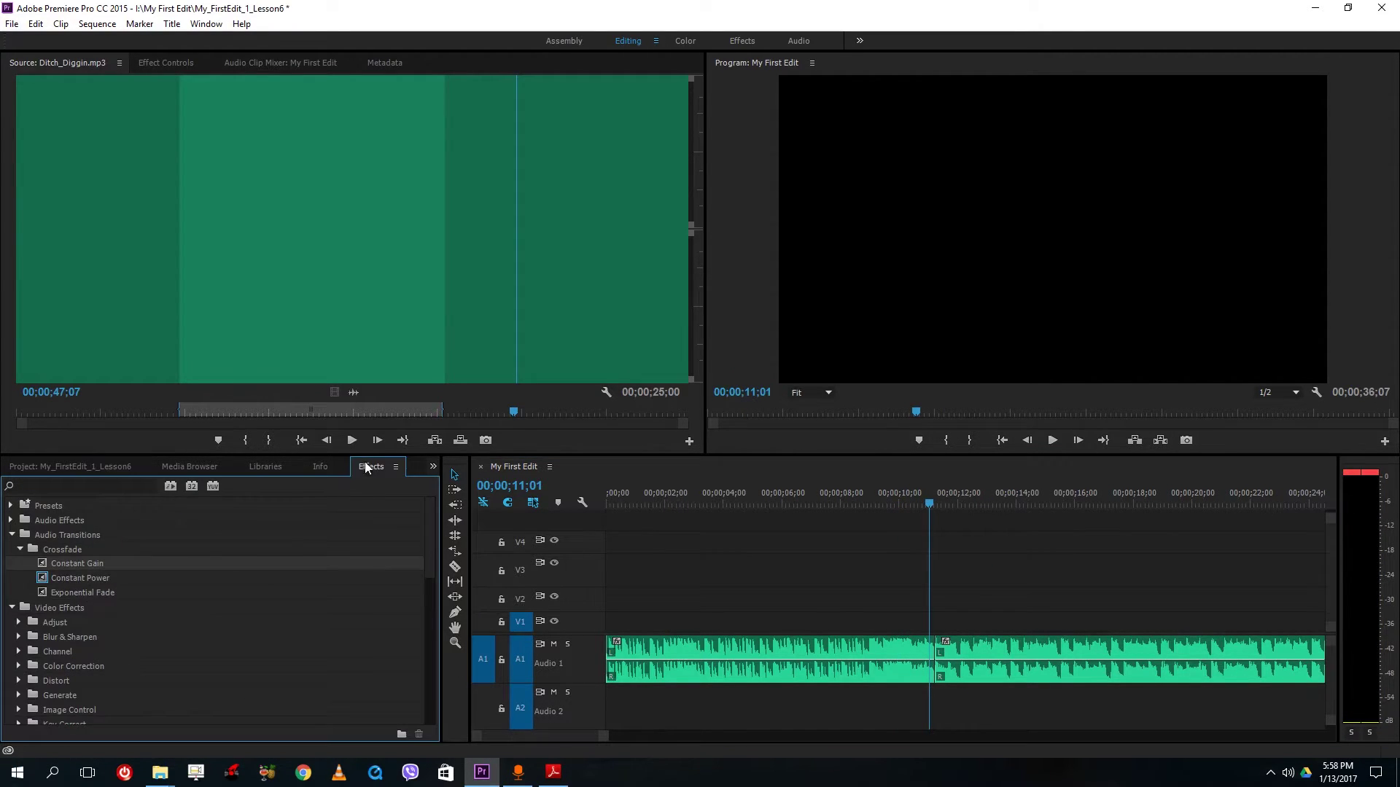
pyautogui.moveTo(88, 580); pyautogui.dragTo(942, 678)
pyautogui.press('space')
pyautogui.press('space')
pyautogui.click(919, 492)
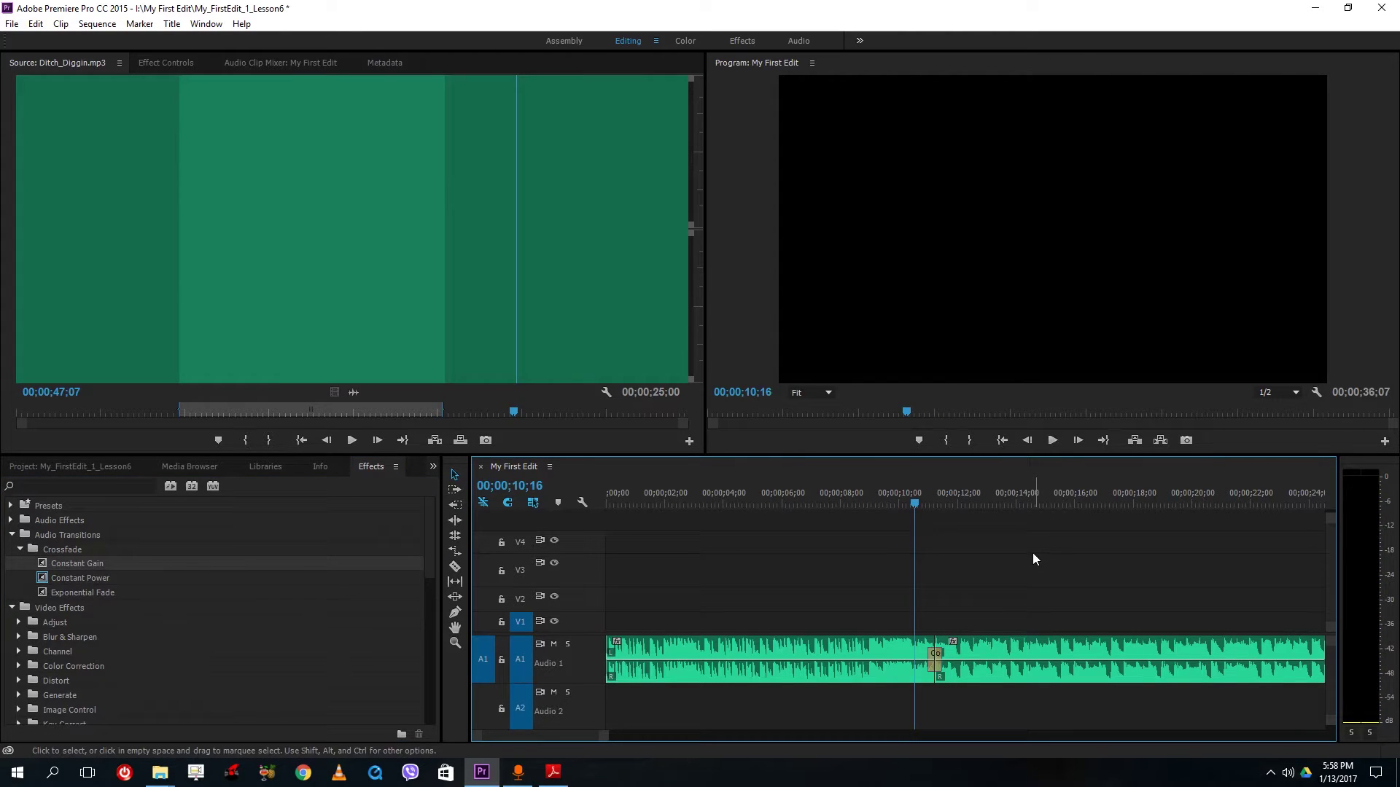
pyautogui.press('space')
pyautogui.press('space')
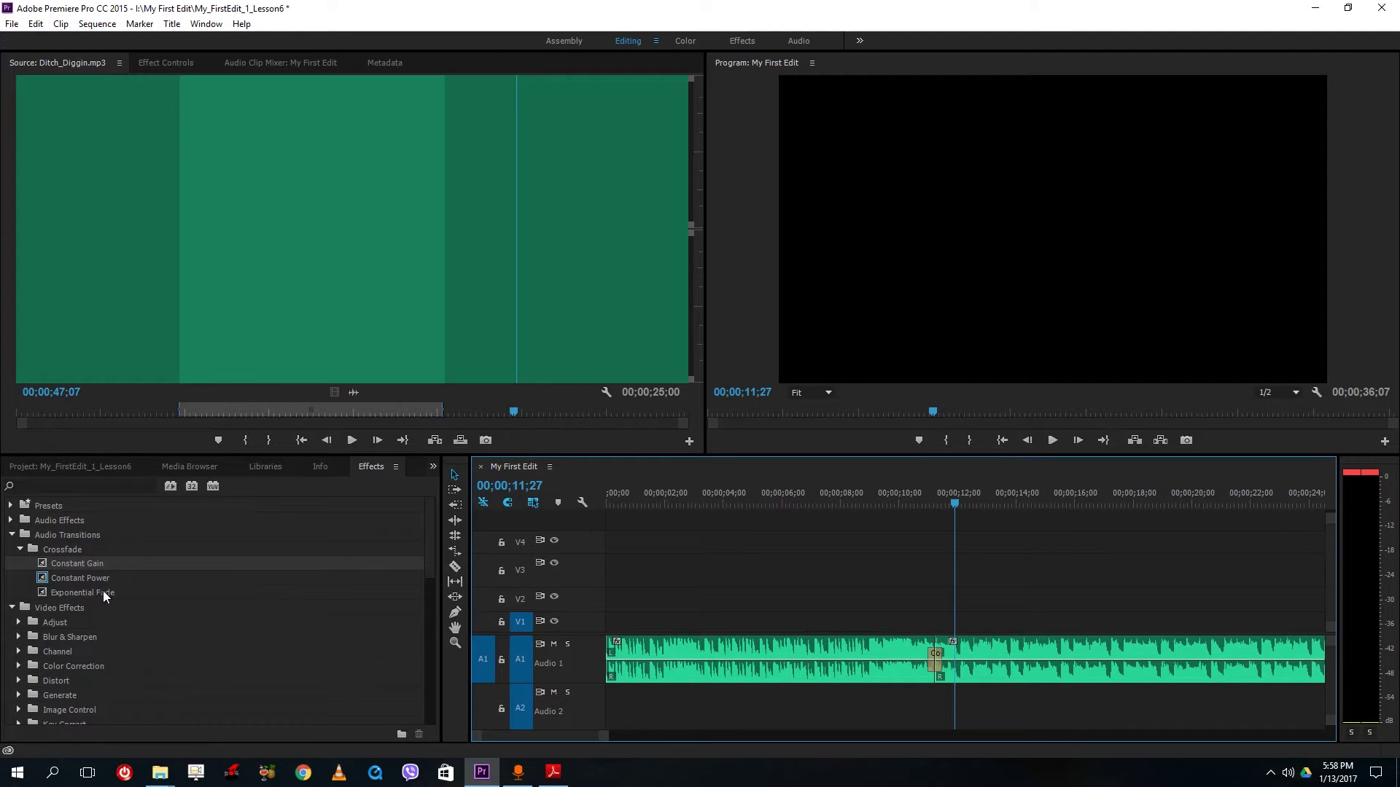
# Step: Apply Exponential Fade to the start of the Believe_It clip and to the cut between the music clips, and play across the cut
pyautogui.moveTo(107, 595); pyautogui.dragTo(608, 665)
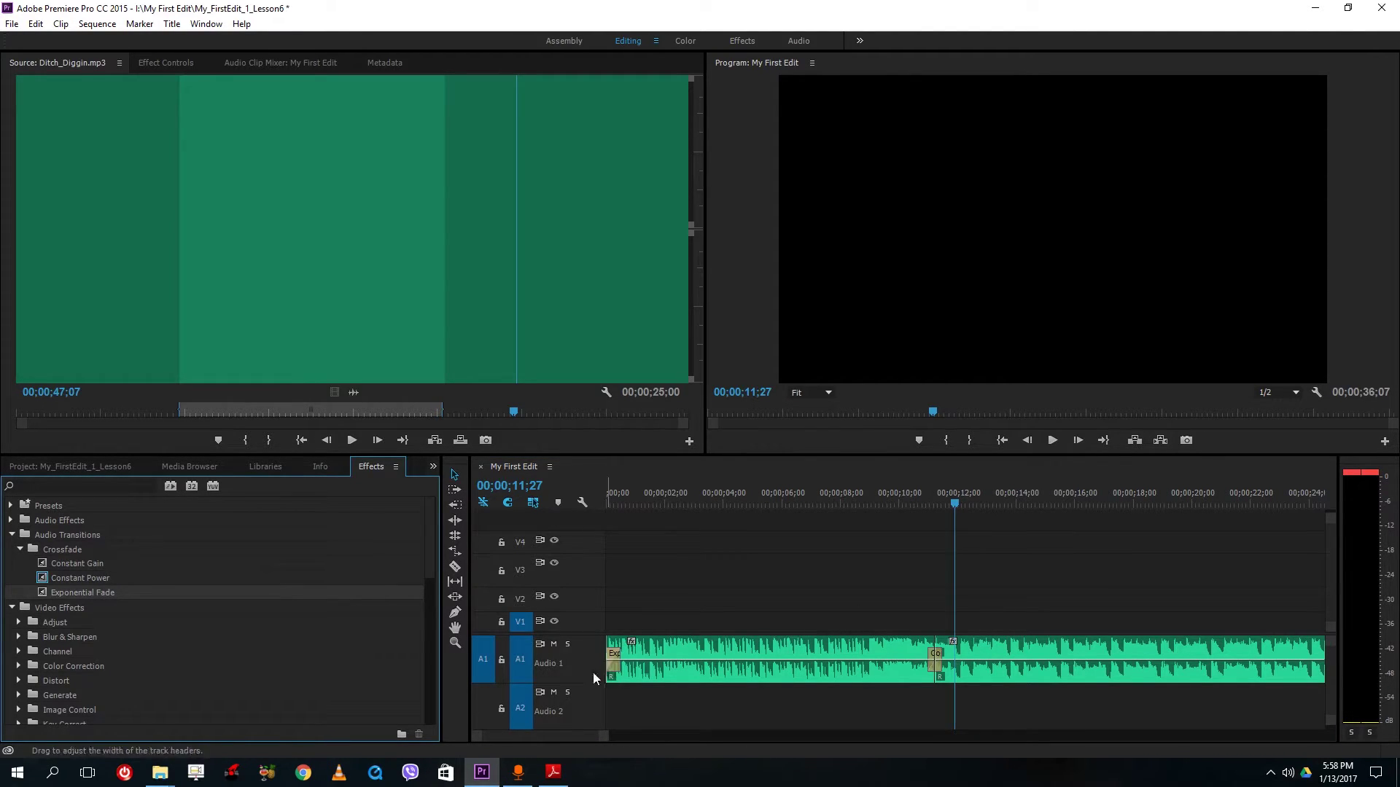
pyautogui.moveTo(66, 592); pyautogui.dragTo(933, 656)
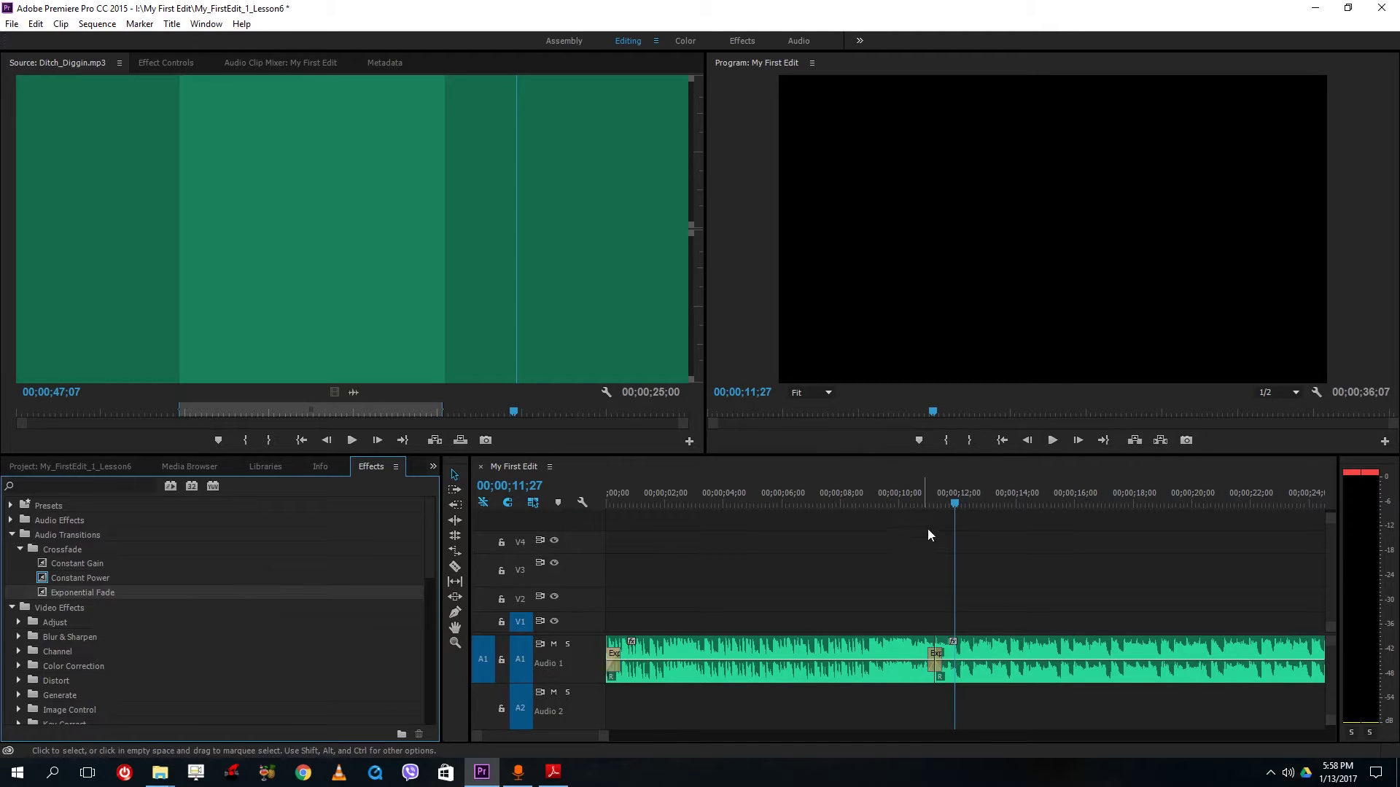
pyautogui.click(920, 497)
pyautogui.press('space')
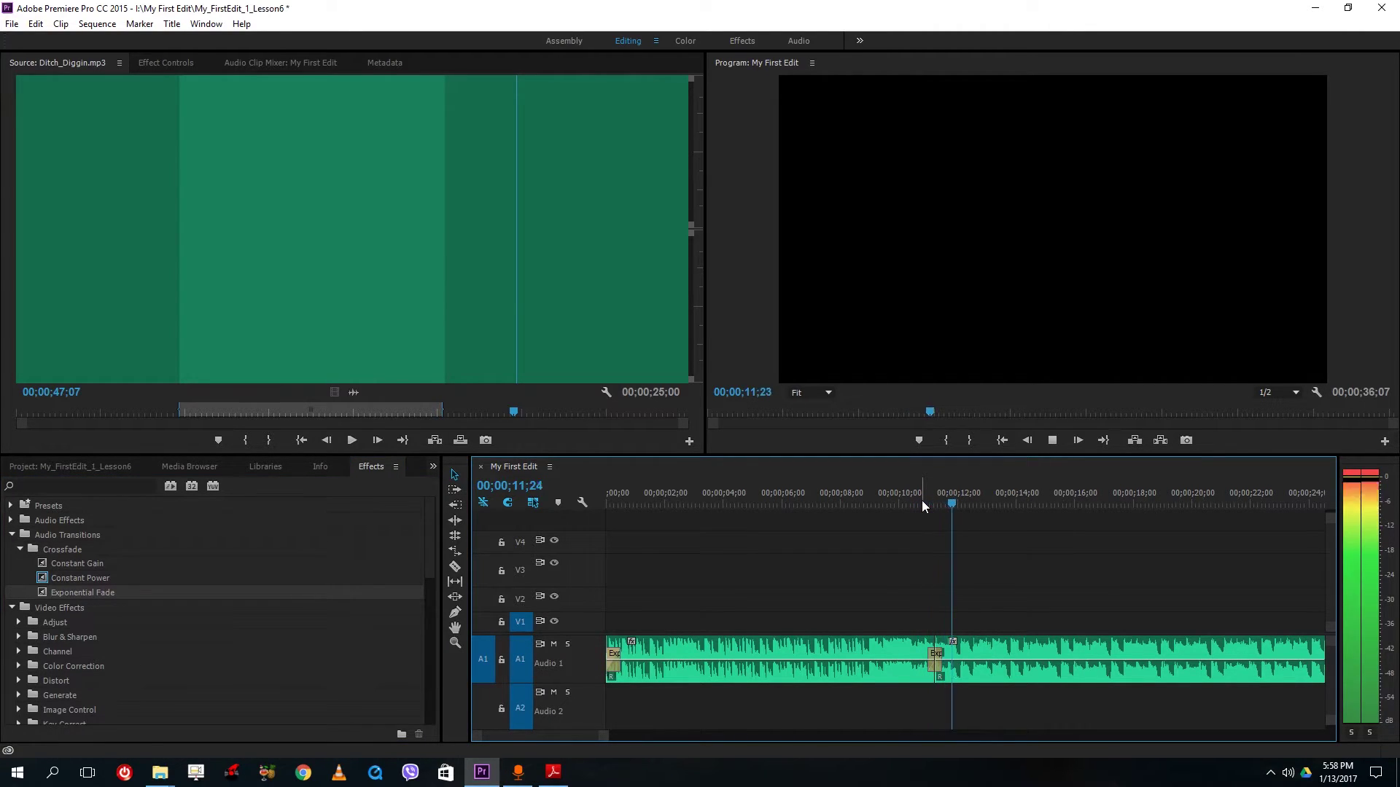
pyautogui.click(923, 503)
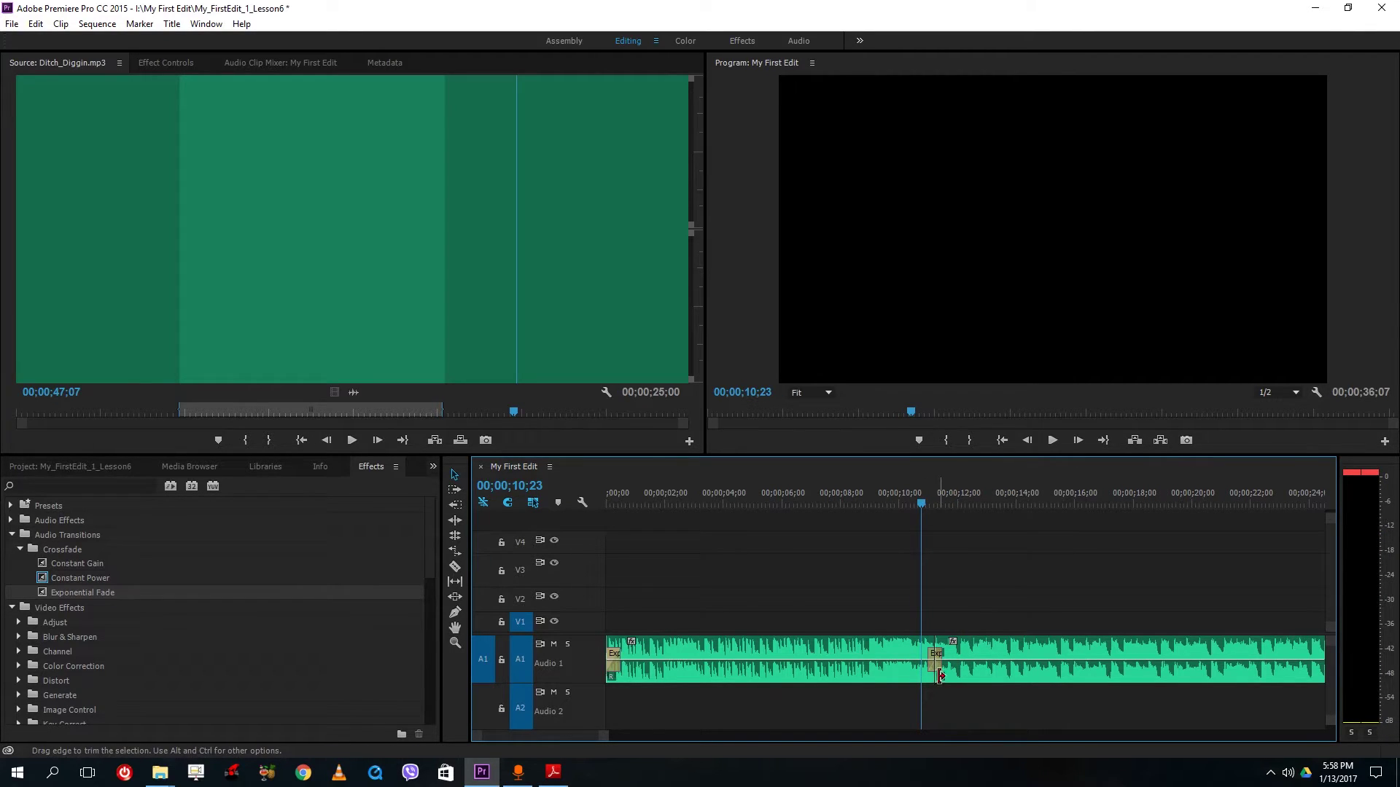
# Step: Replace the transition at the cut between the music clips with Constant Power, play across it and collapse the Audio Transitions folder
pyautogui.moveTo(73, 576); pyautogui.dragTo(935, 665)
pyautogui.press('space')
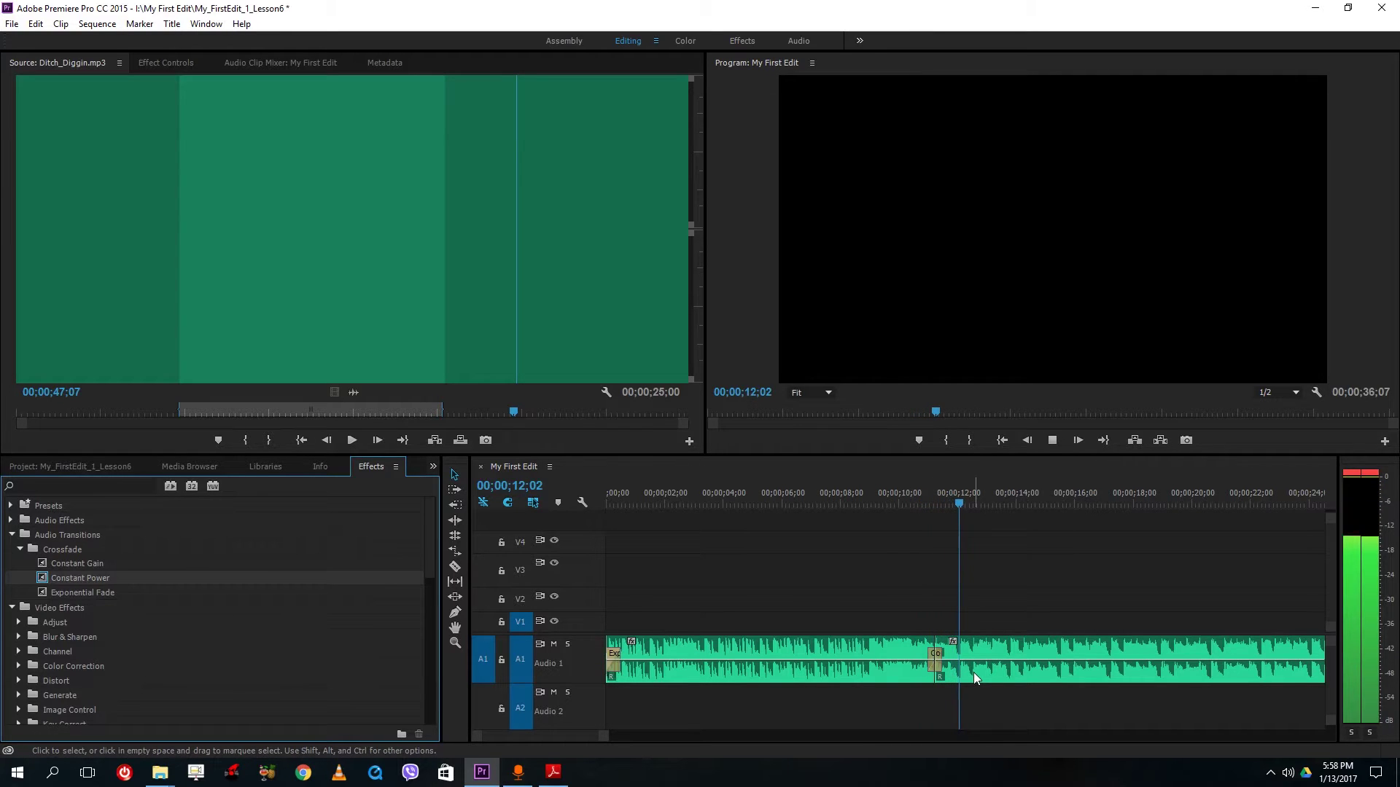
pyautogui.press('space')
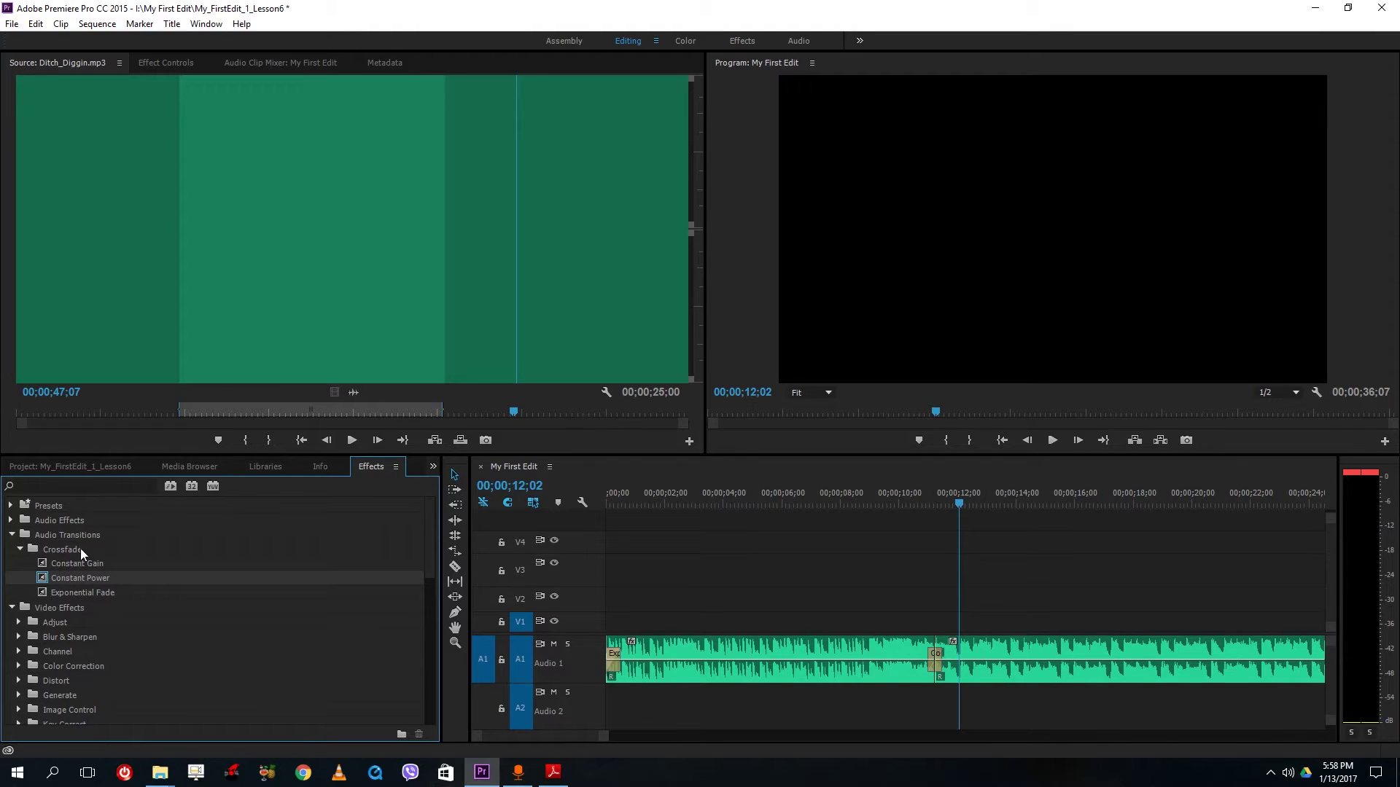
pyautogui.click(11, 535)
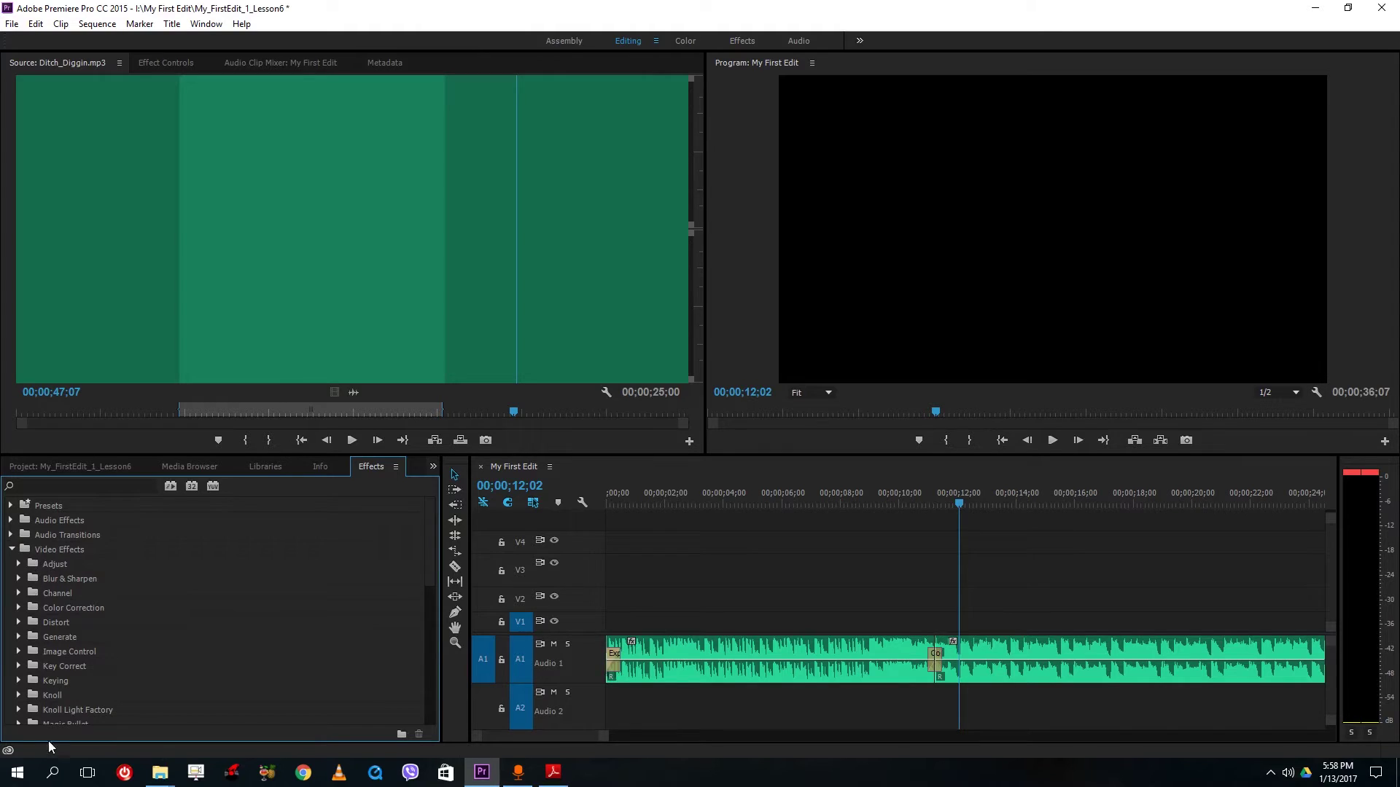
# Step: Delete the Believe_It clip with its transitions and move the Ditch_Diggin clip to the start of A1
pyautogui.click(936, 654)
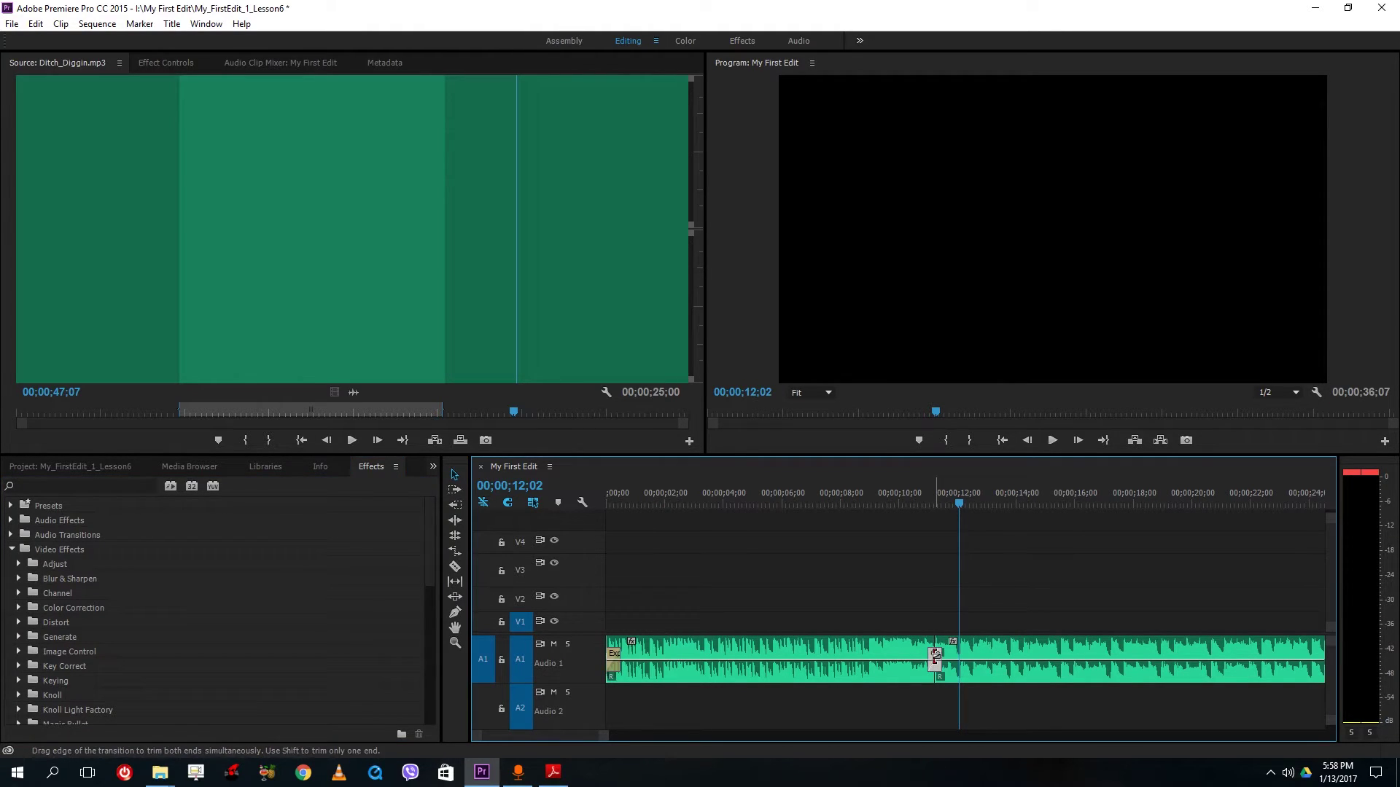
pyautogui.click(614, 671)
pyautogui.press('Delete')
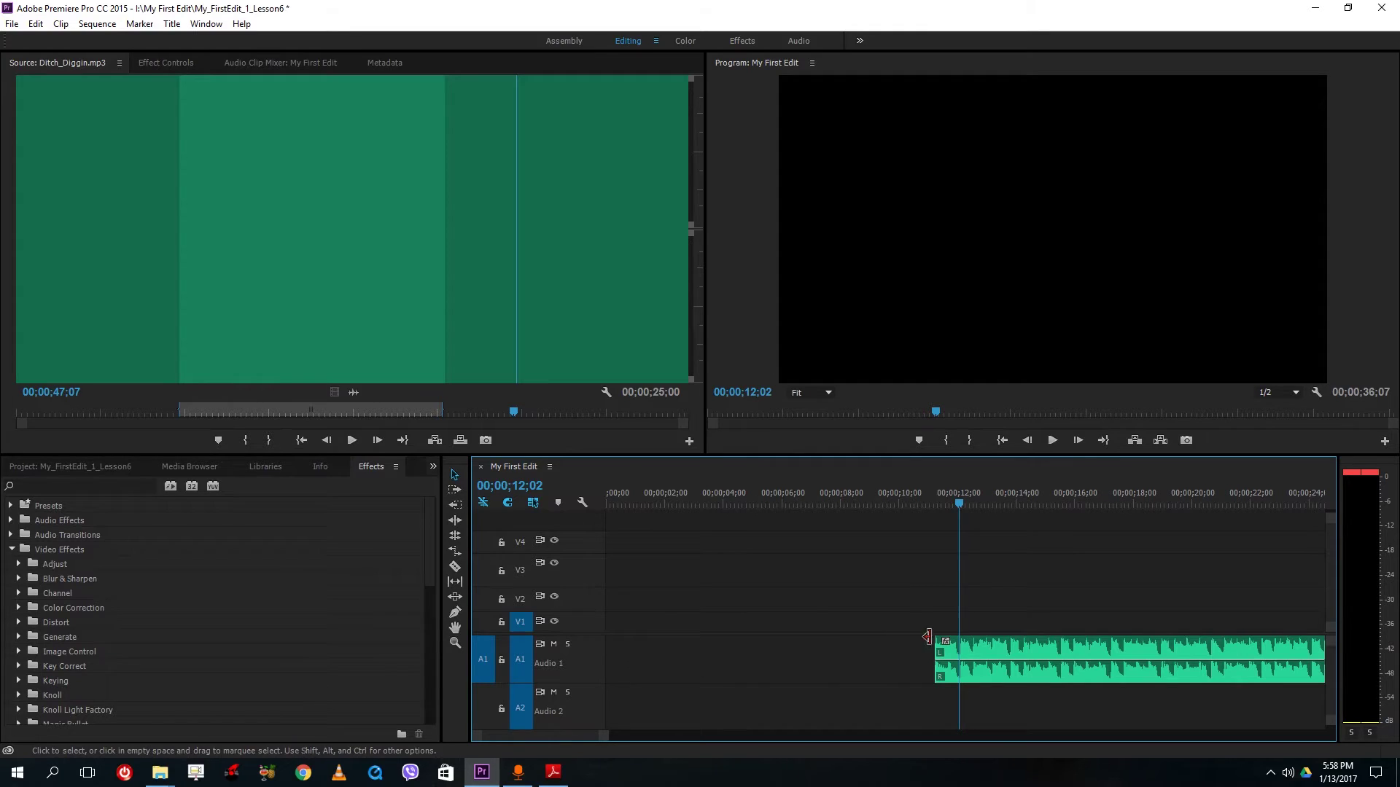
pyautogui.moveTo(927, 638); pyautogui.dragTo(606, 638)
# Step: Apply the Reverb audio effect to the Ditch_Diggin clip and play it from near its start
pyautogui.click(12, 549)
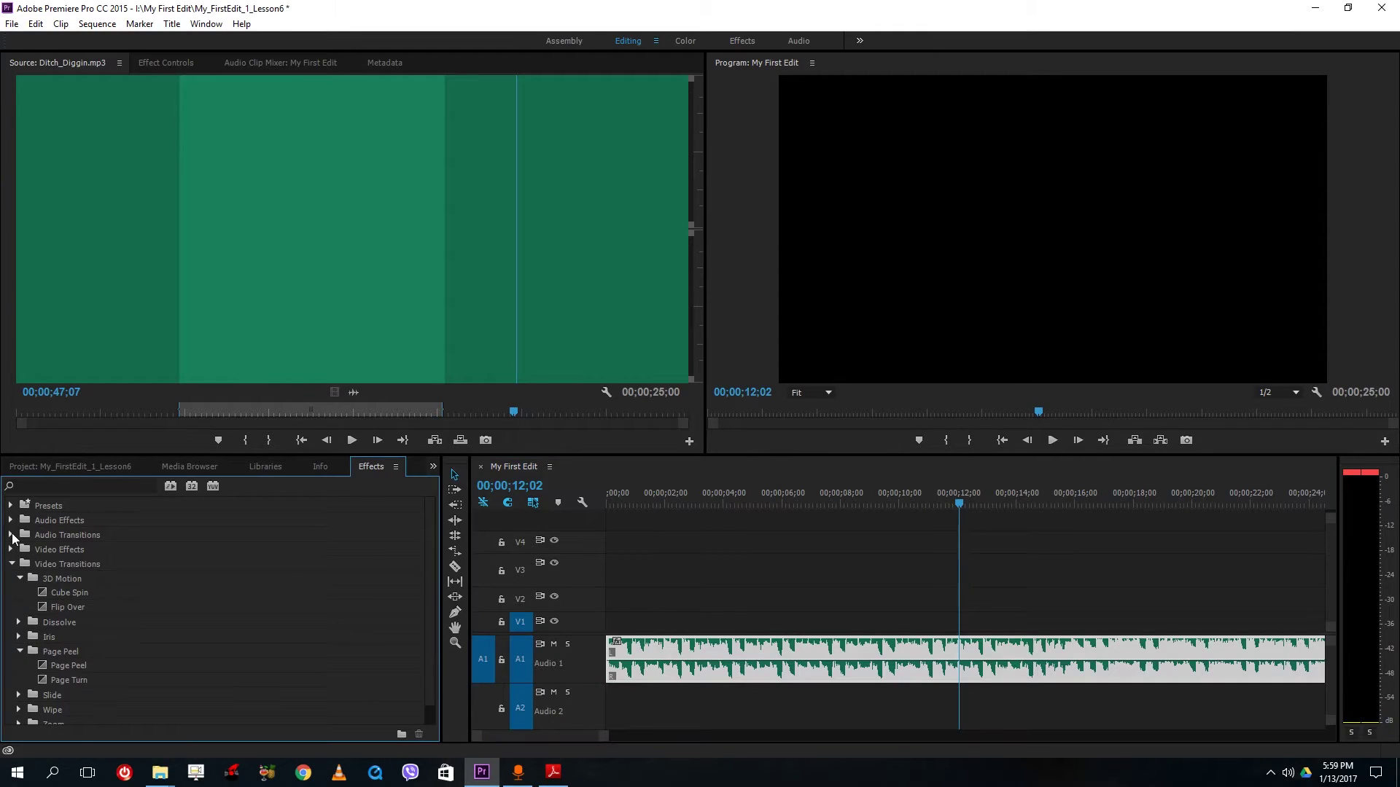
pyautogui.click(11, 521)
pyautogui.scroll(-4, 70, 576)
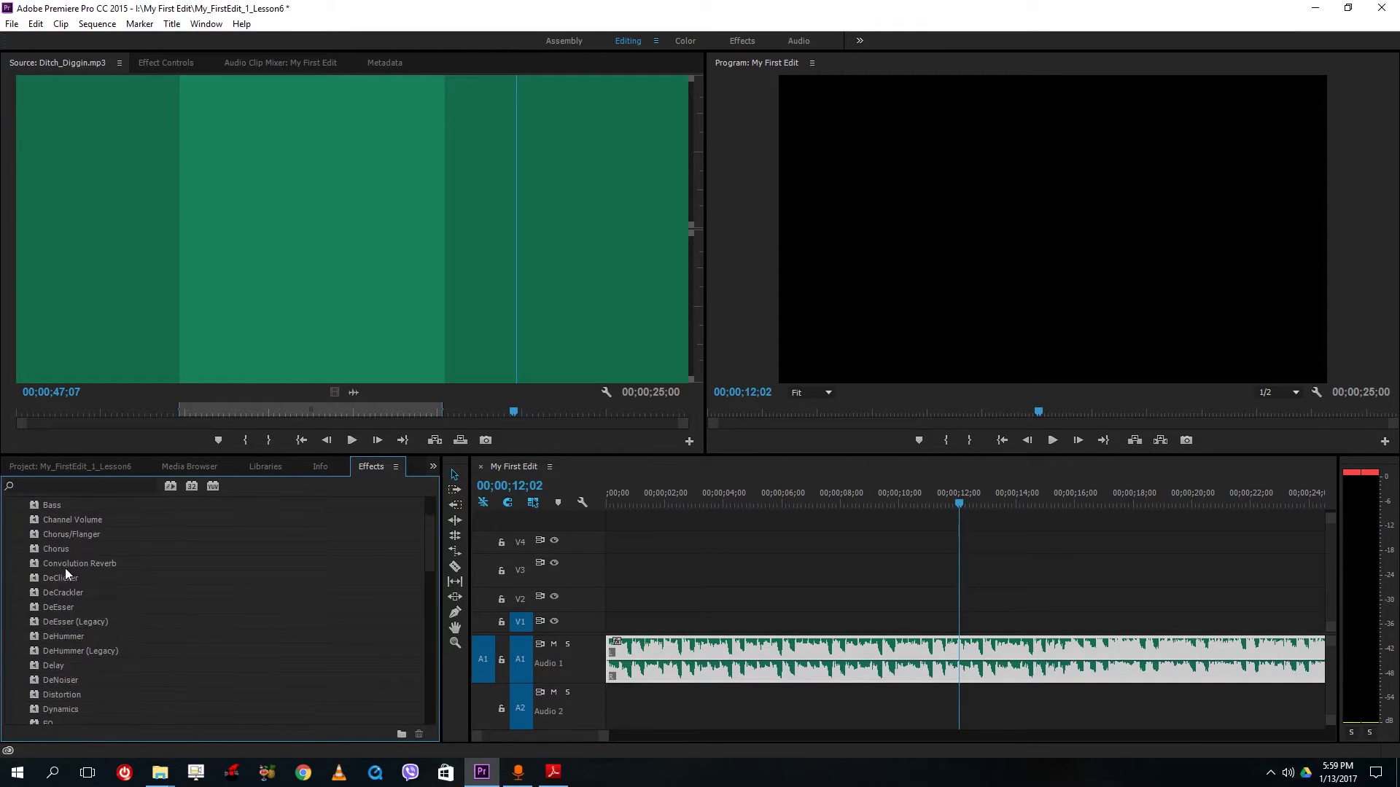
pyautogui.scroll(-8, 94, 667)
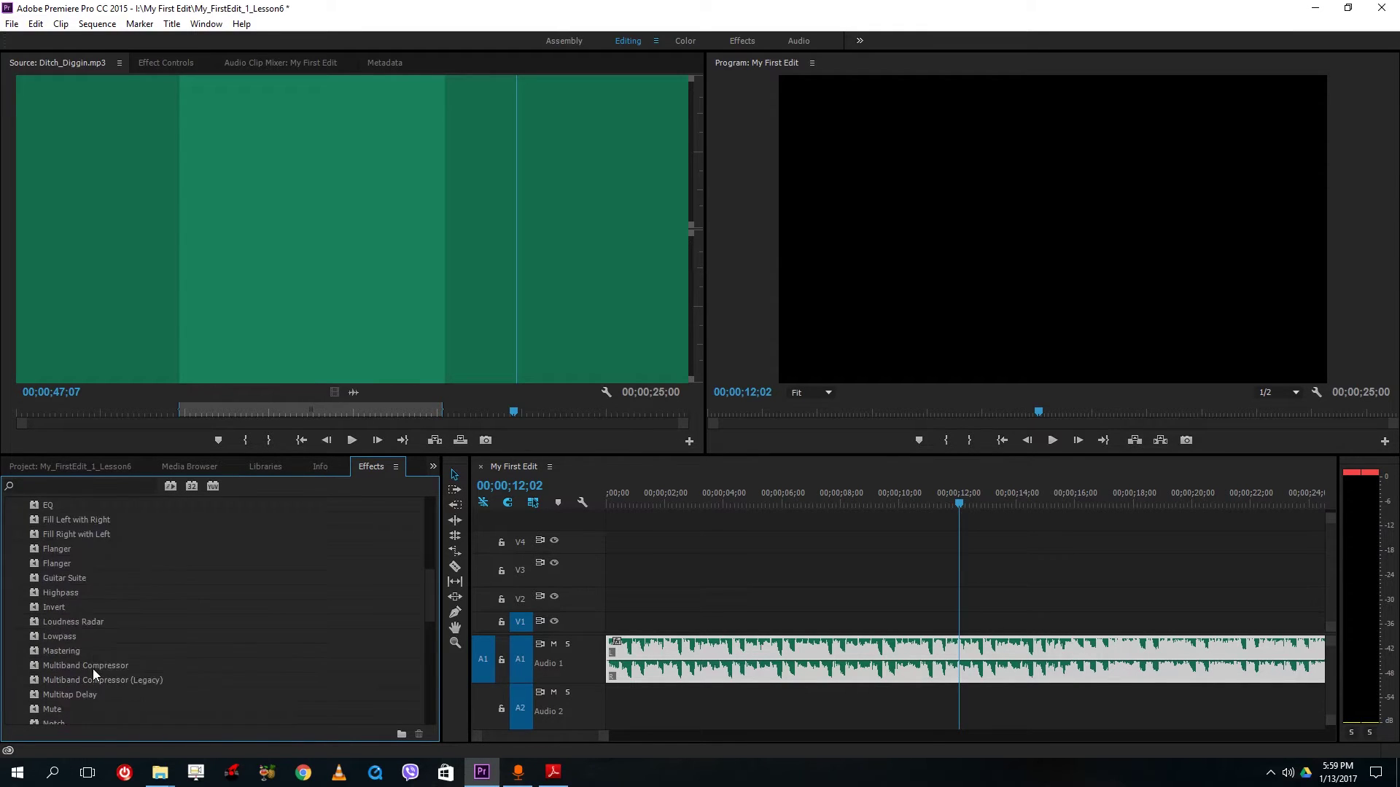
pyautogui.moveTo(54, 637); pyautogui.dragTo(788, 650)
pyautogui.moveTo(690, 503); pyautogui.dragTo(626, 503)
pyautogui.press('space')
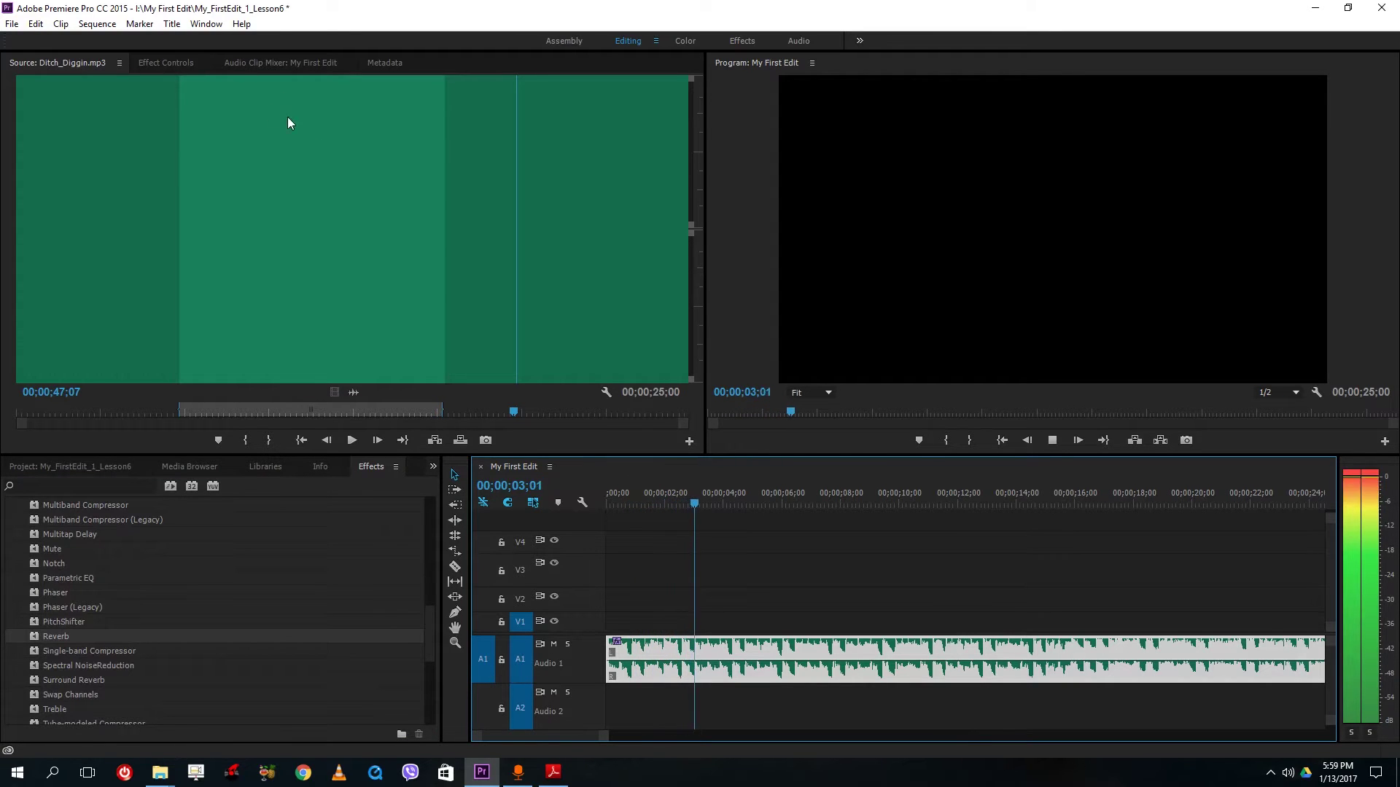
# Step: Set the Reverb effect's Size parameter to 100% on the Ditch_Diggin clip and play back the result
pyautogui.click(166, 62)
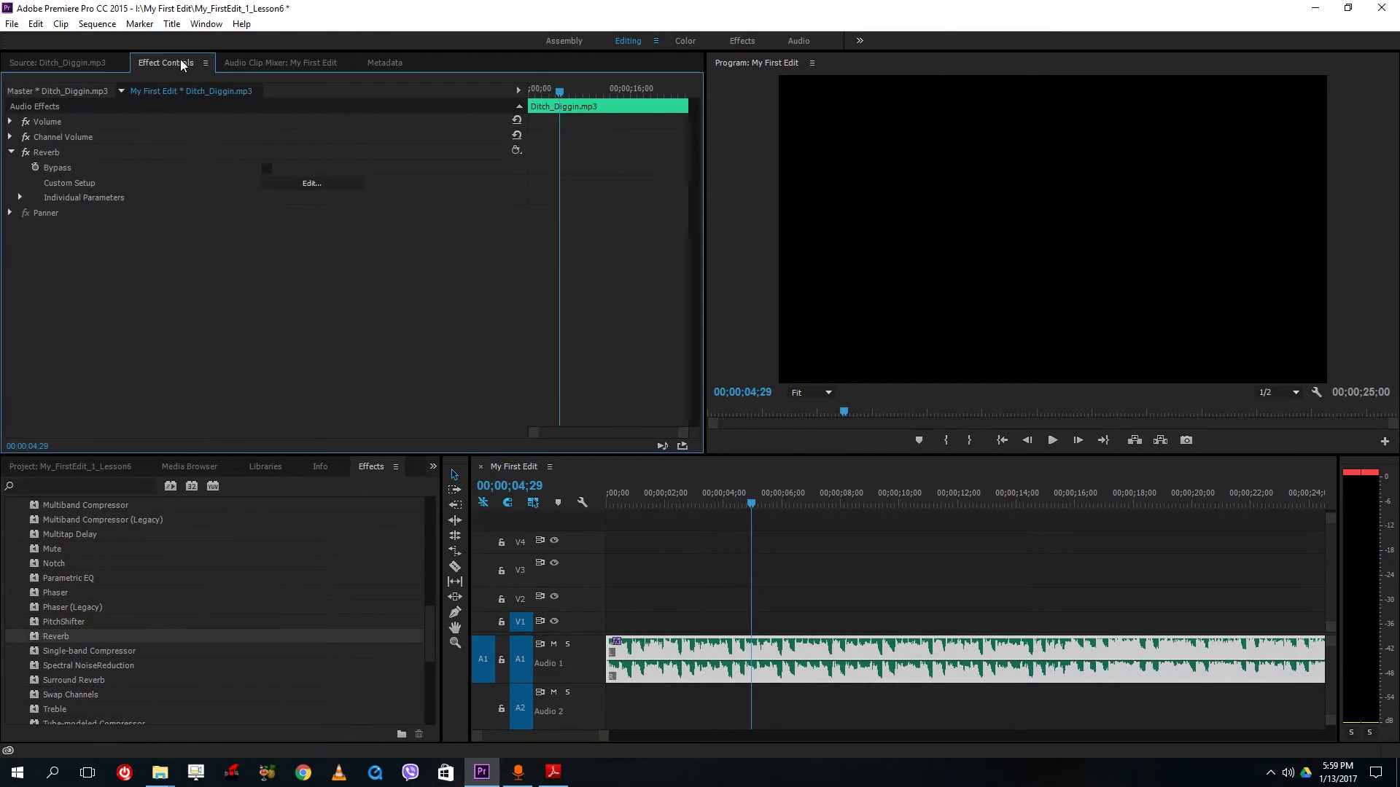
pyautogui.click(19, 197)
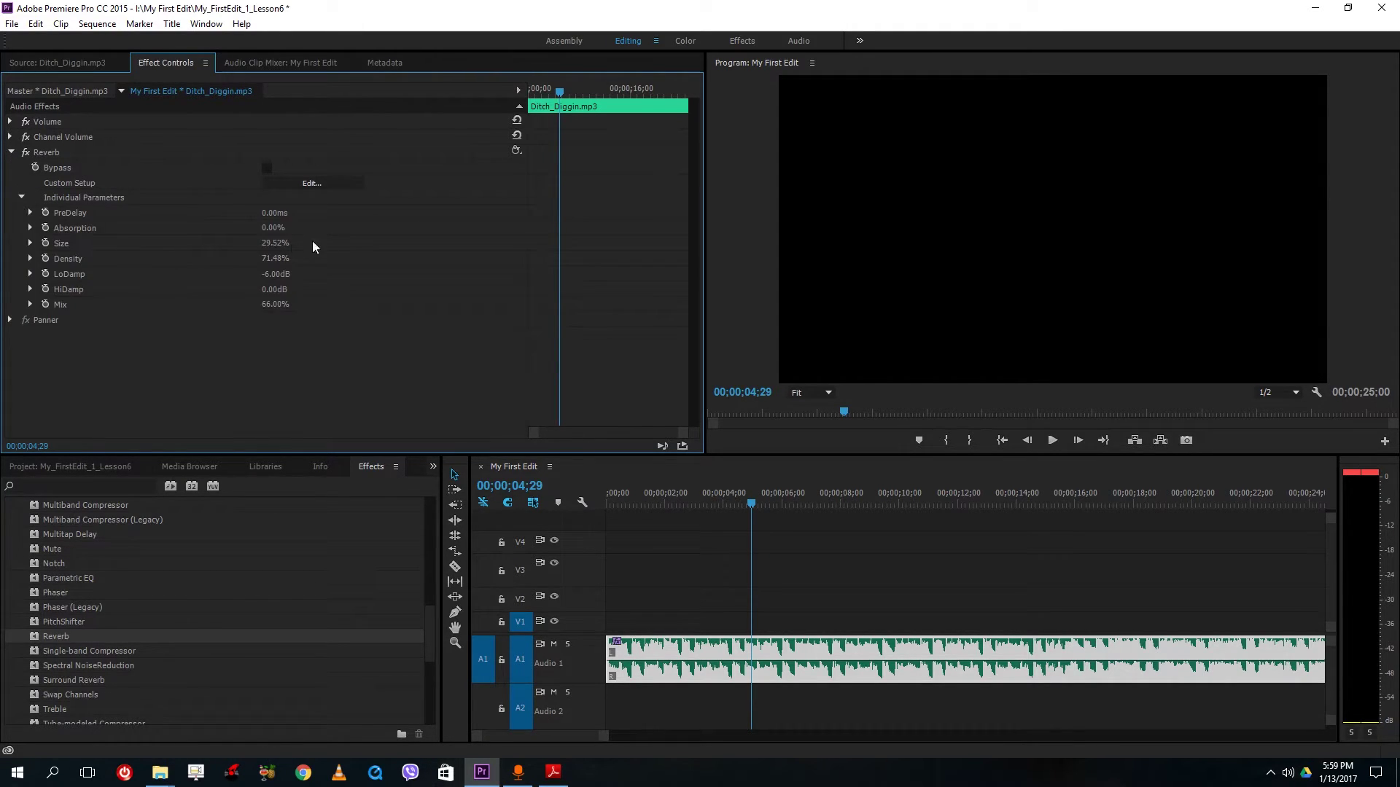
pyautogui.click(31, 243)
pyautogui.moveTo(437, 271); pyautogui.dragTo(510, 271)
pyautogui.press('space')
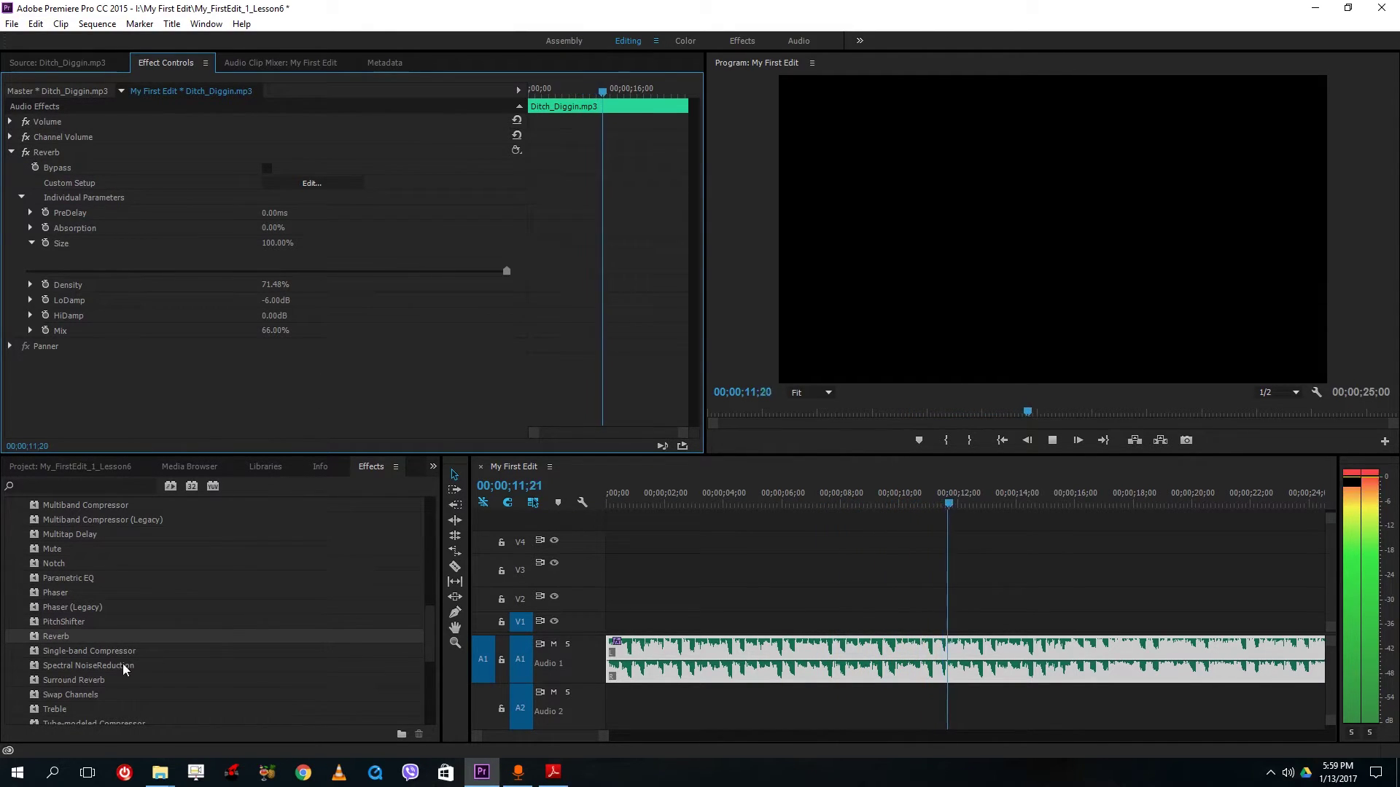
pyautogui.press('space')
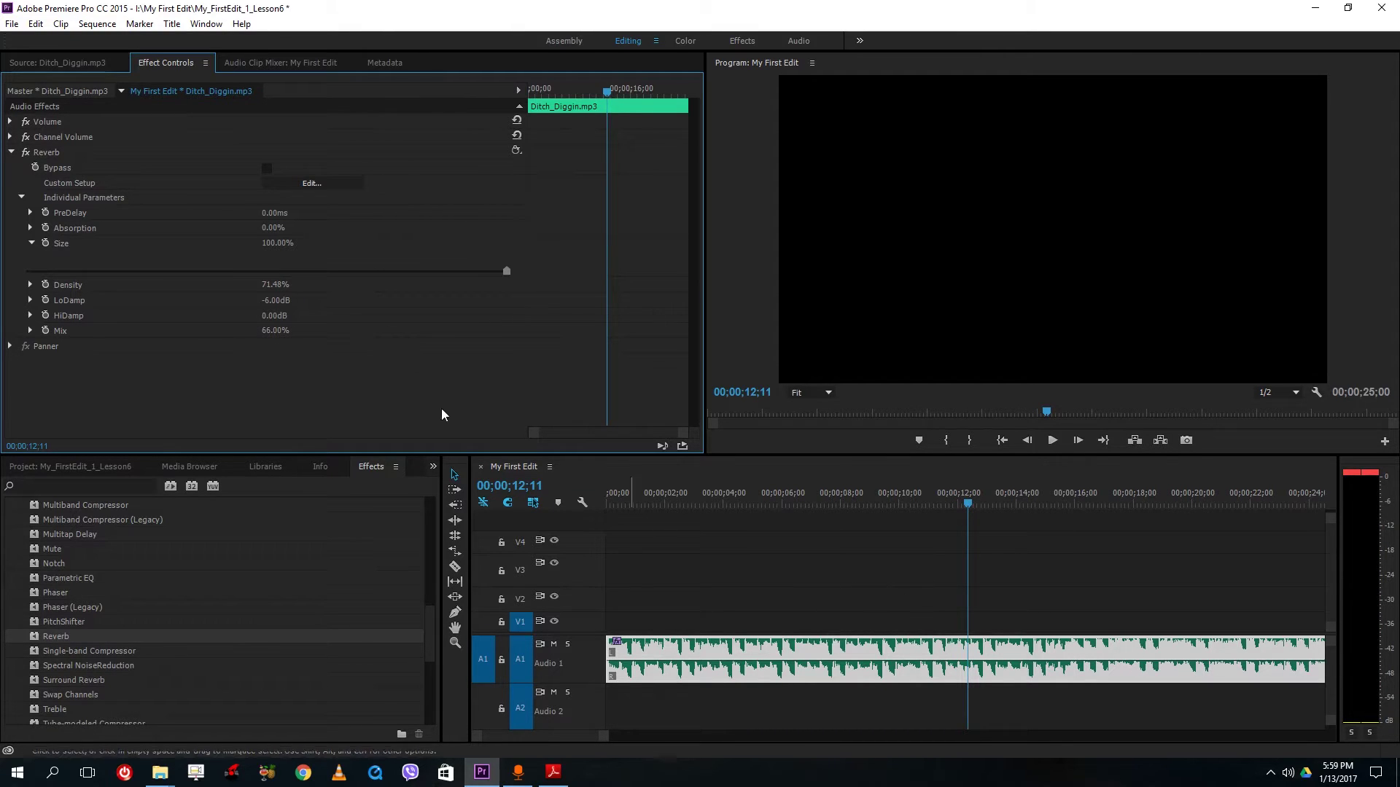
# Step: Remove the Ditch_Diggin clip from A1 to empty the sequence and return to the project's media list
pyautogui.click(113, 467)
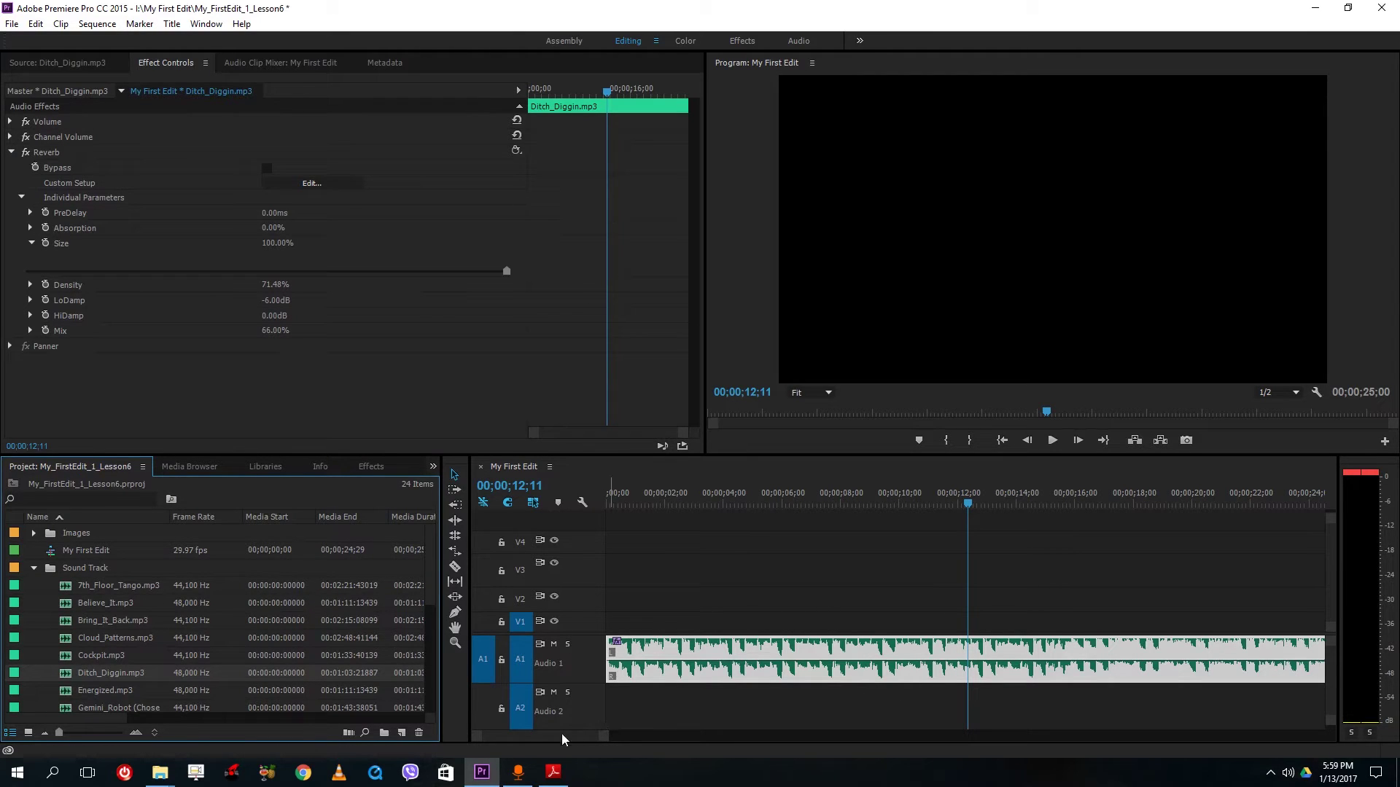
pyautogui.moveTo(606, 738); pyautogui.dragTo(775, 738)
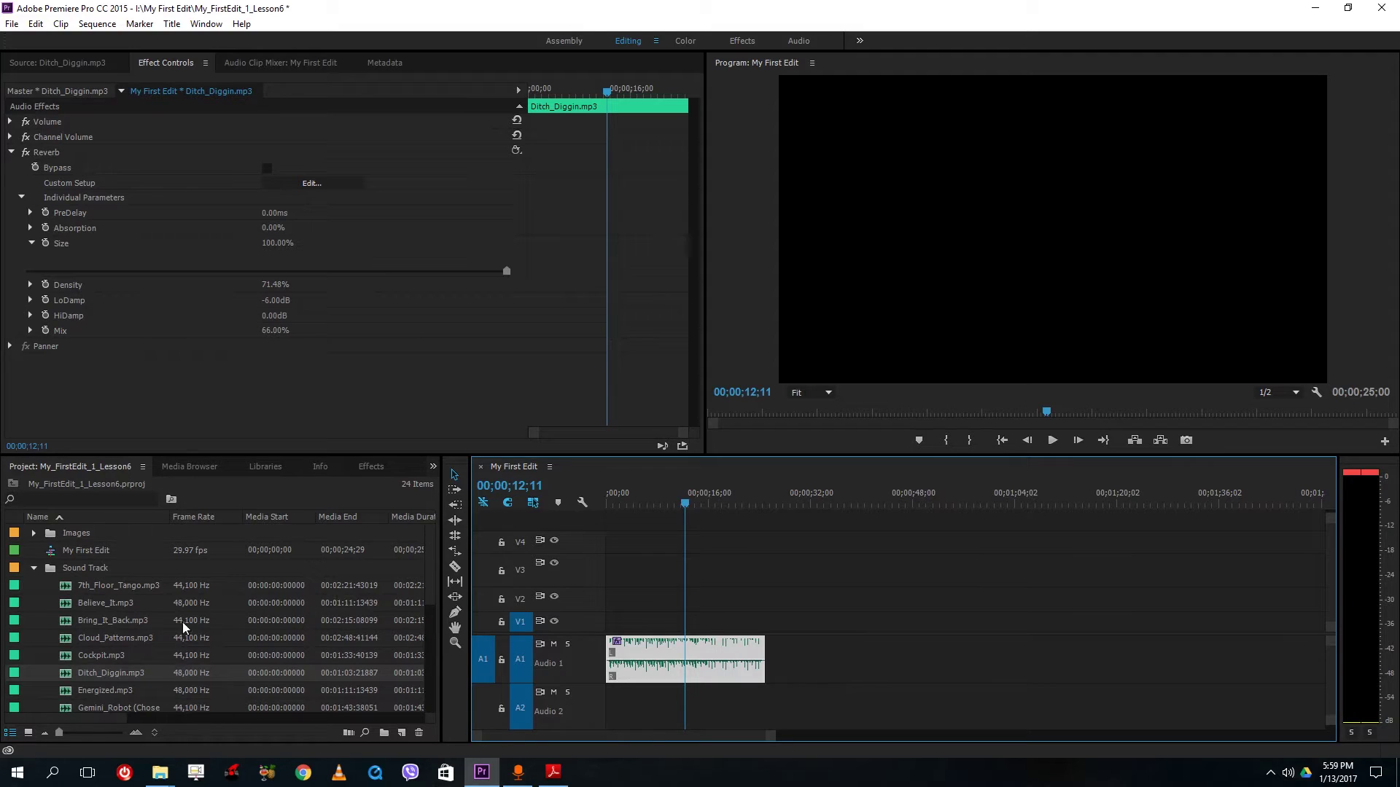
pyautogui.click(366, 466)
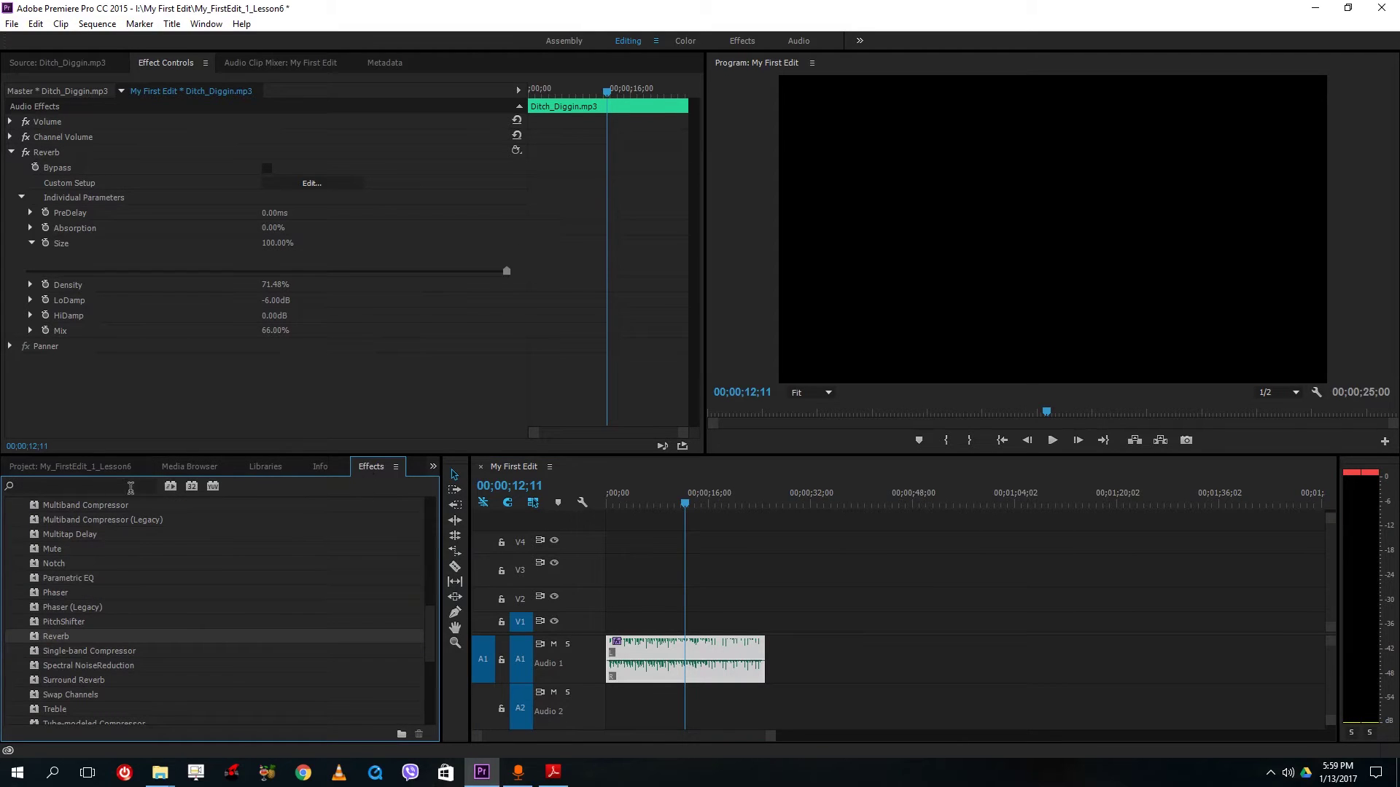
pyautogui.click(75, 465)
pyautogui.moveTo(853, 512); pyautogui.dragTo(623, 698)
pyautogui.press('Delete')
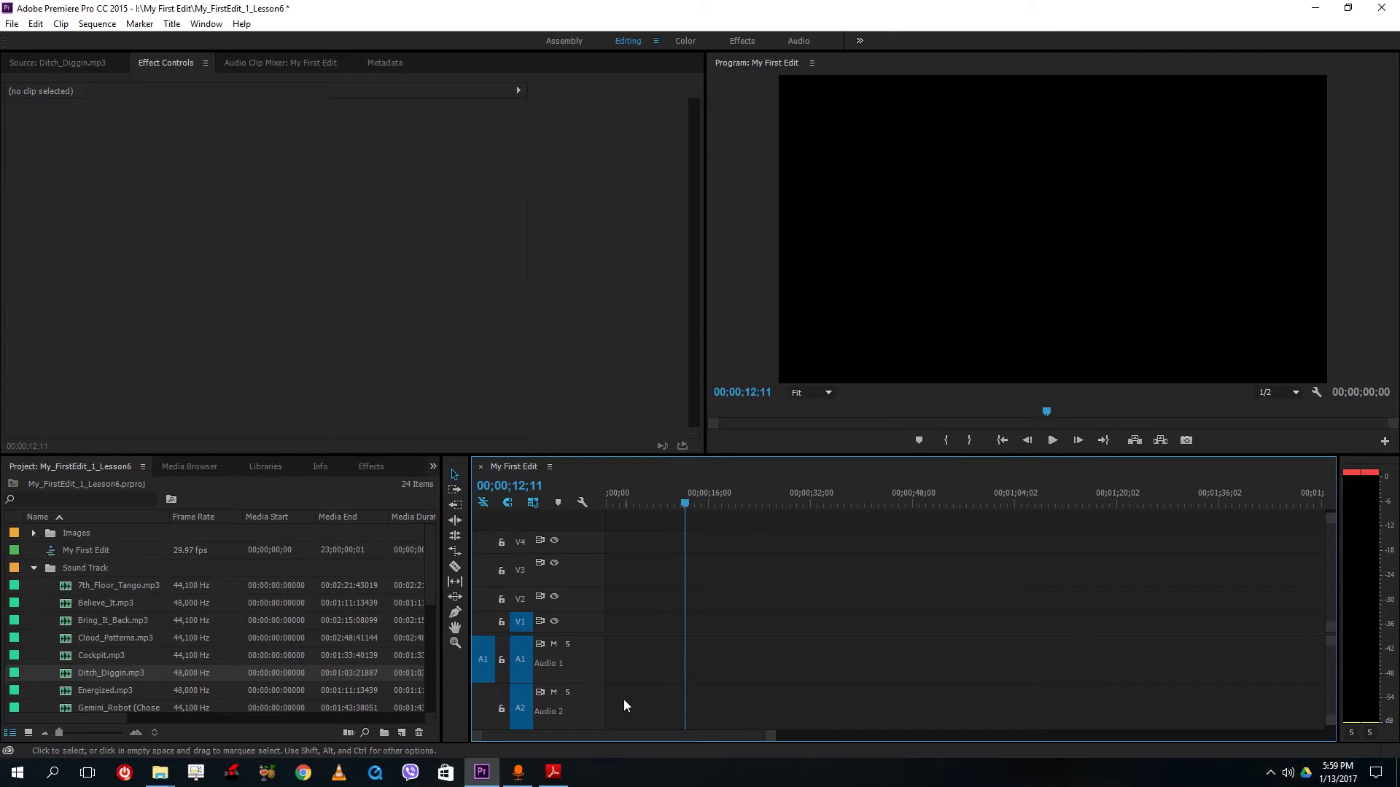
# Step: Return to the effects library and collapse the Audio Effects and Video Transitions folders
pyautogui.click(368, 467)
pyautogui.doubleClick(124, 614)
pyautogui.scroll(2, 93, 627)
pyautogui.click(10, 520)
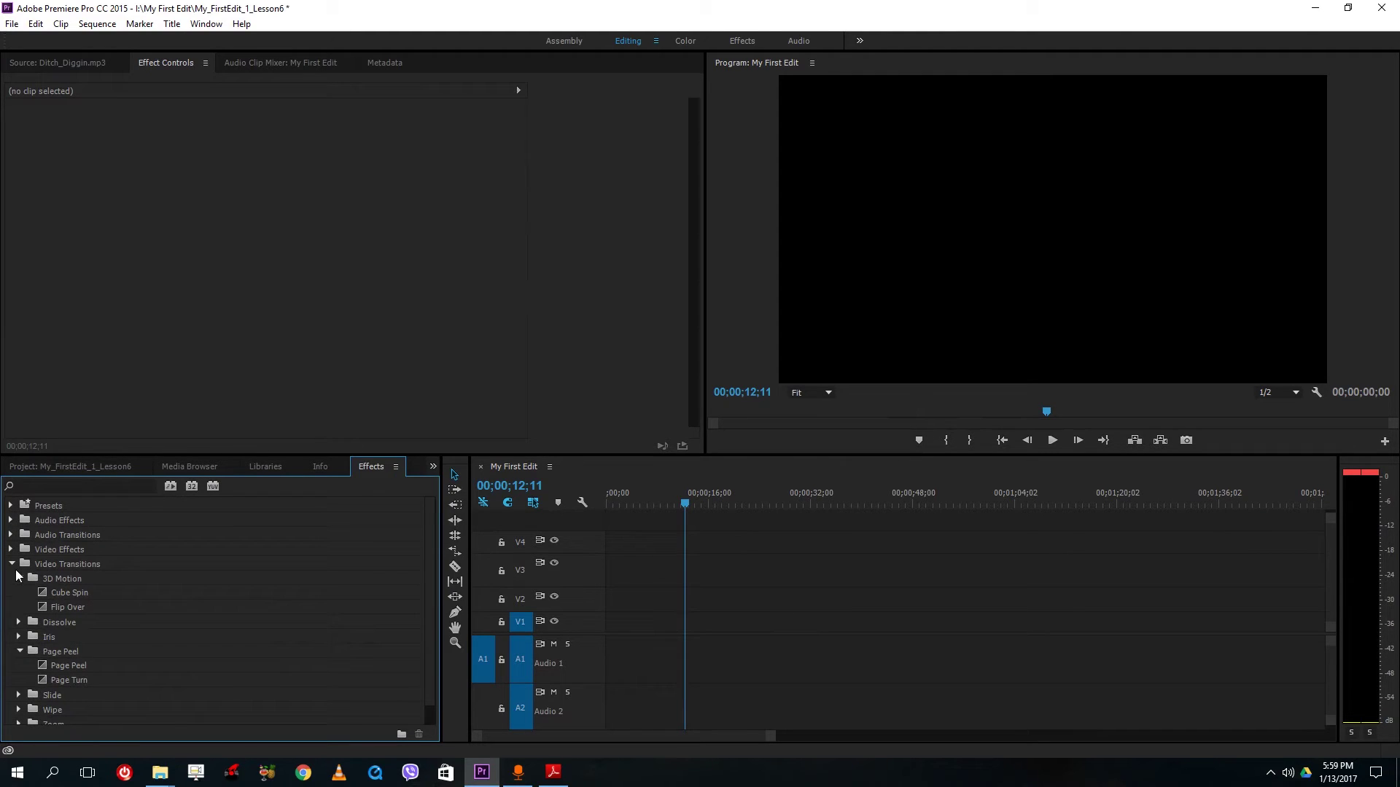
pyautogui.click(11, 563)
pyautogui.click(11, 564)
pyautogui.click(12, 563)
# Step: Look through the categories inside the Video Effects folder, from Adjust down to Utility, and collapse the folder again
pyautogui.click(10, 549)
pyautogui.scroll(-4, 56, 605)
pyautogui.scroll(1, 67, 625)
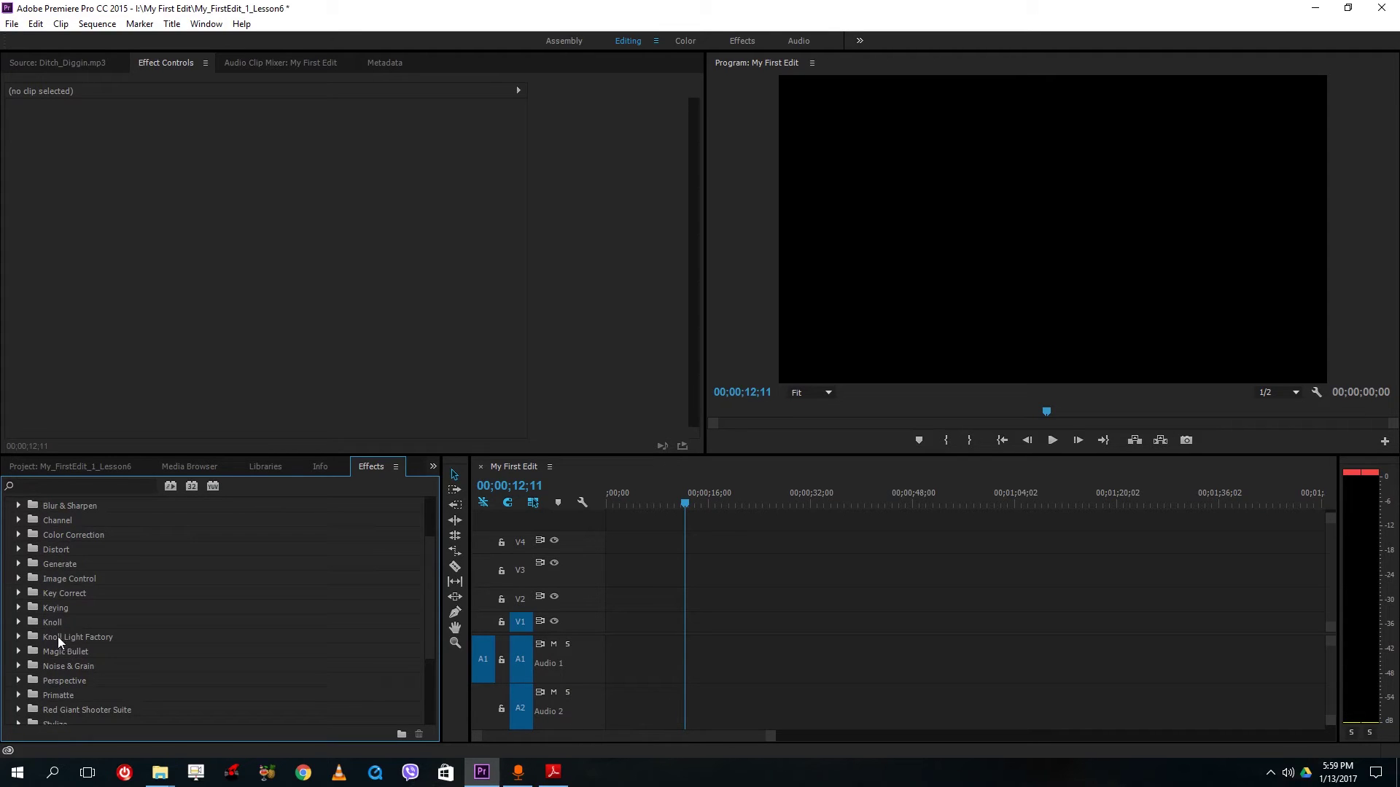
pyautogui.scroll(-2, 87, 658)
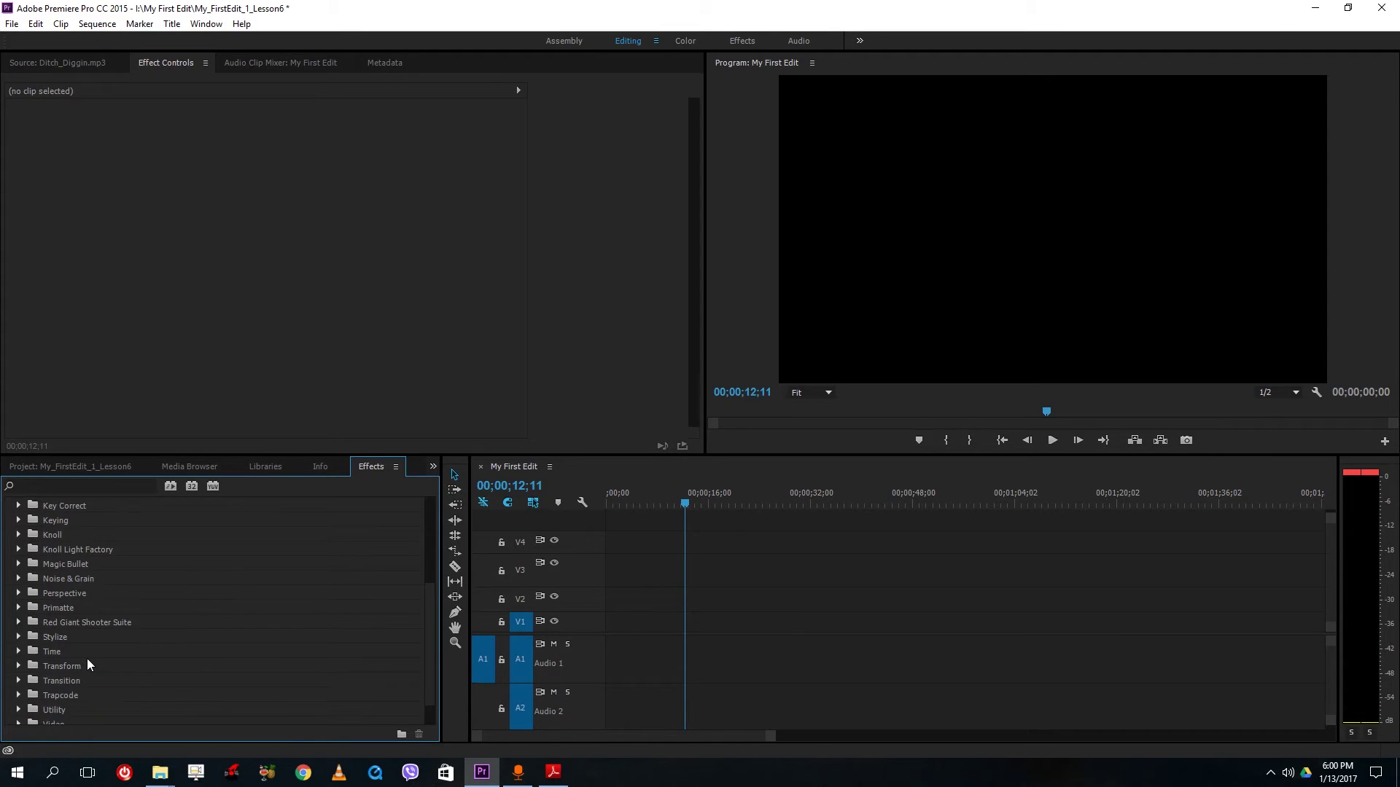
pyautogui.scroll(2, 59, 656)
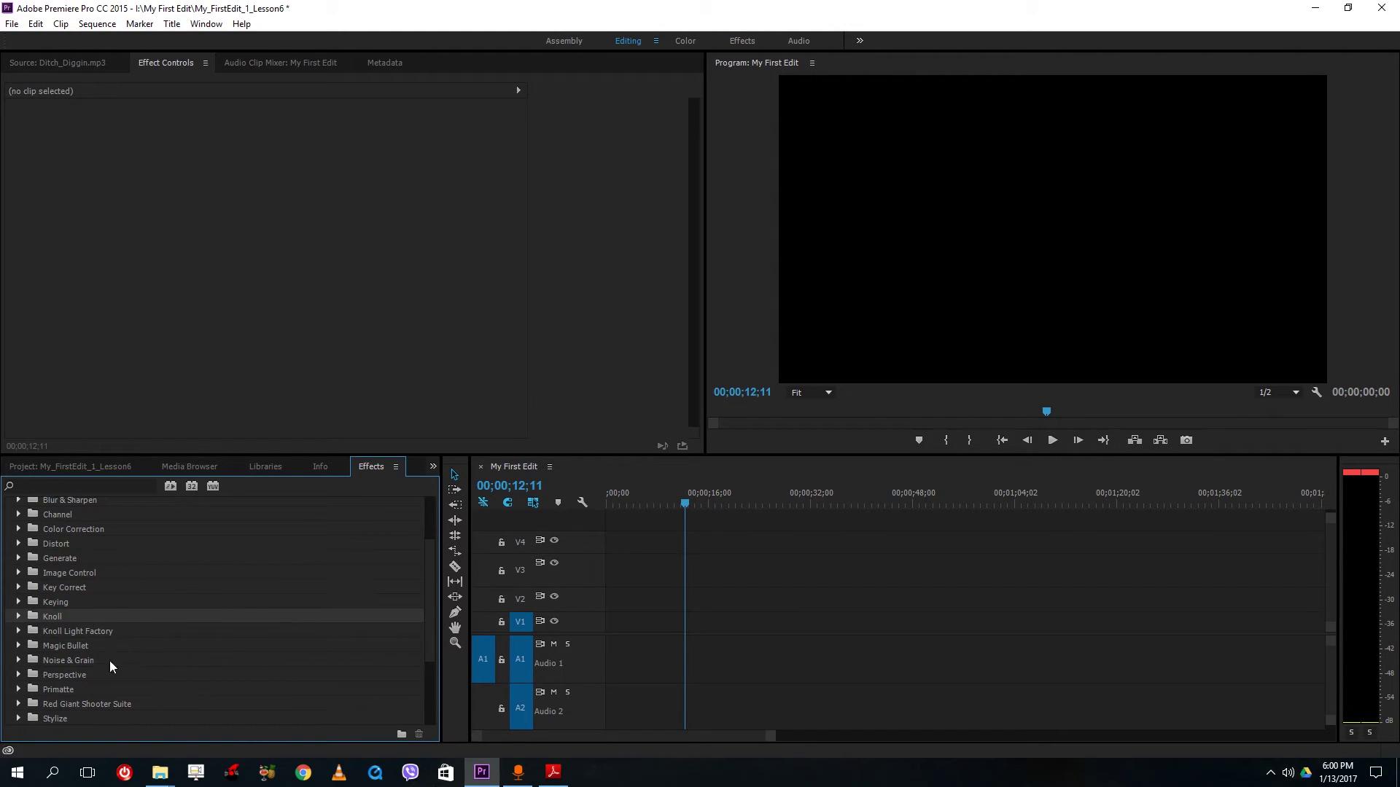
pyautogui.scroll(-3, 167, 613)
pyautogui.scroll(4, 166, 612)
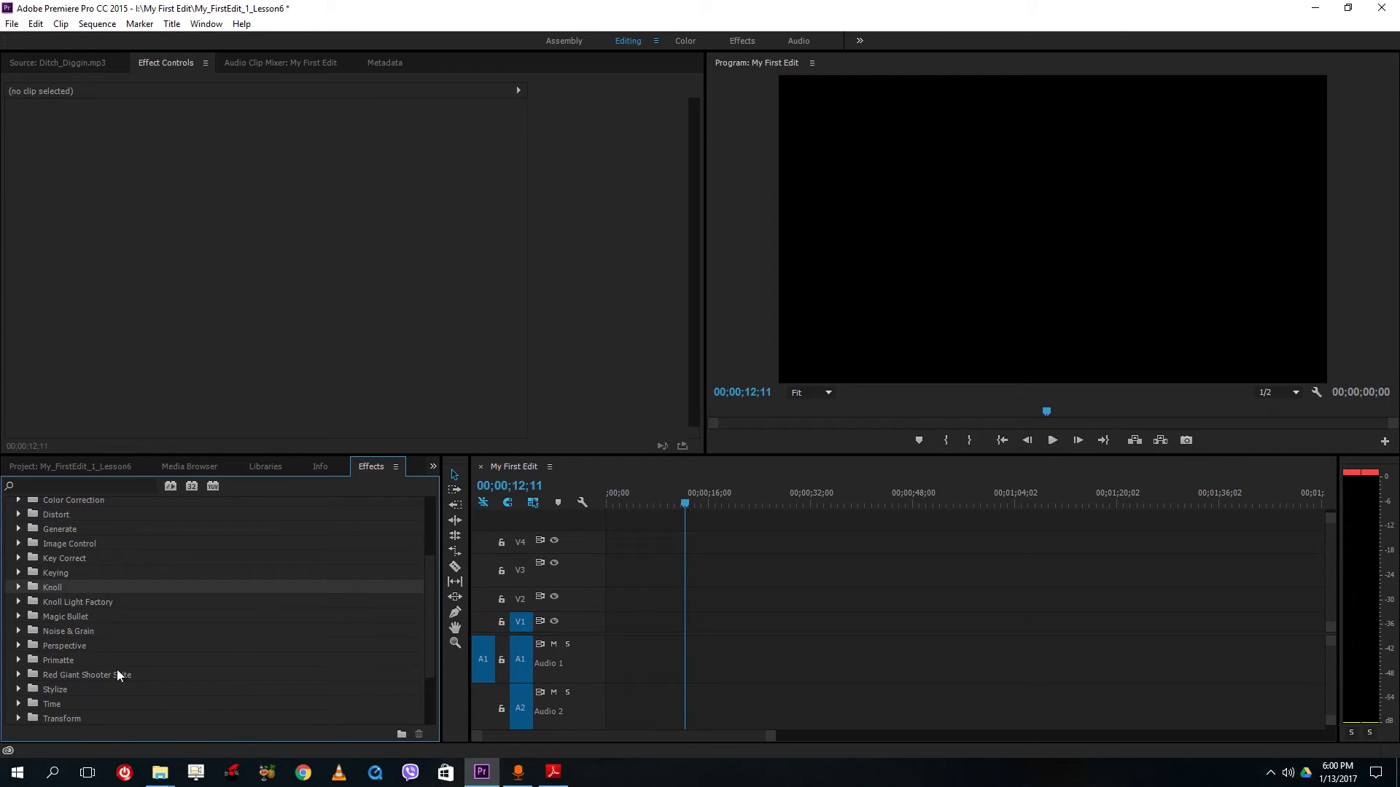
pyautogui.scroll(-1, 85, 622)
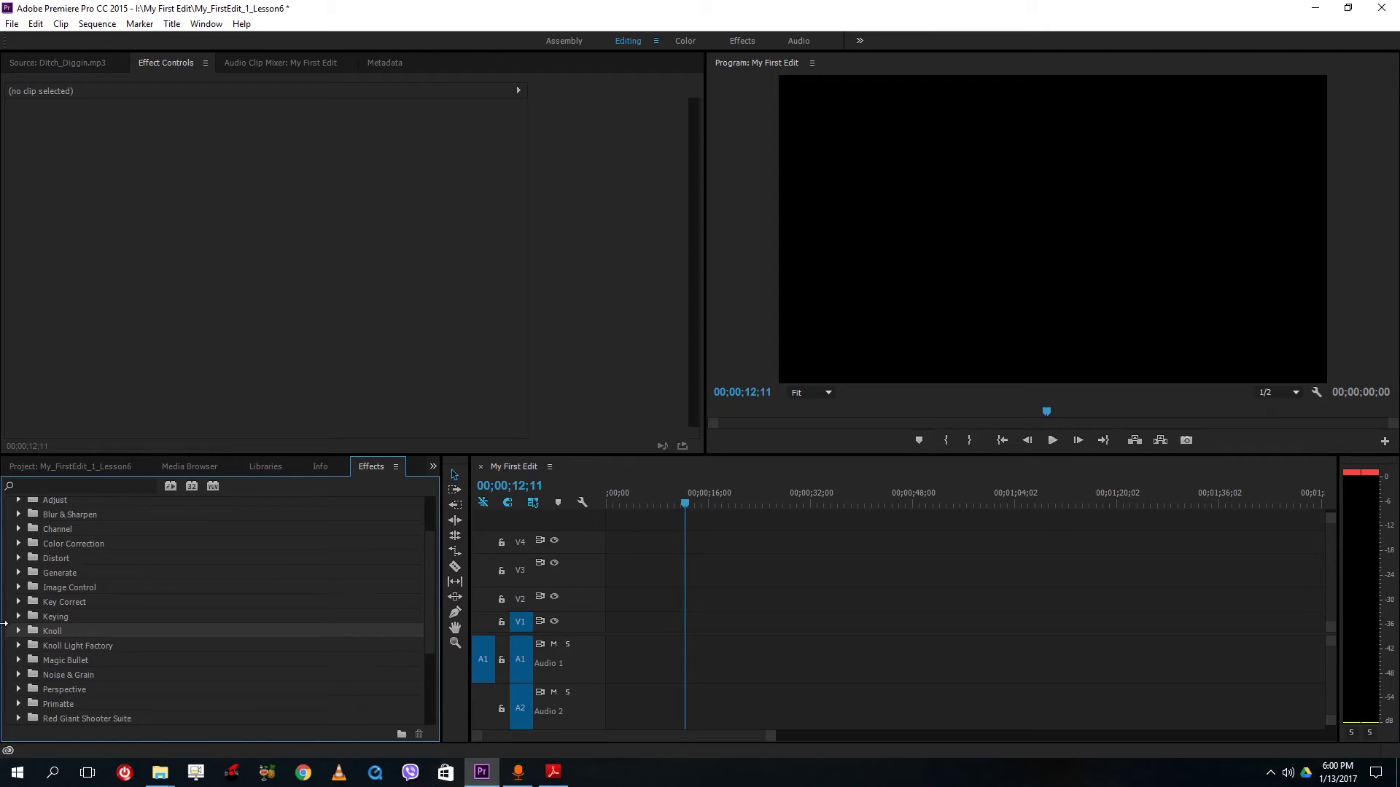
pyautogui.scroll(1, 29, 583)
pyautogui.scroll(2, 42, 568)
pyautogui.click(10, 550)
# Step: Place planethollywood.mov from the Videos bin at the start of V2 and move the playhead to 00;00;03;09
pyautogui.click(99, 470)
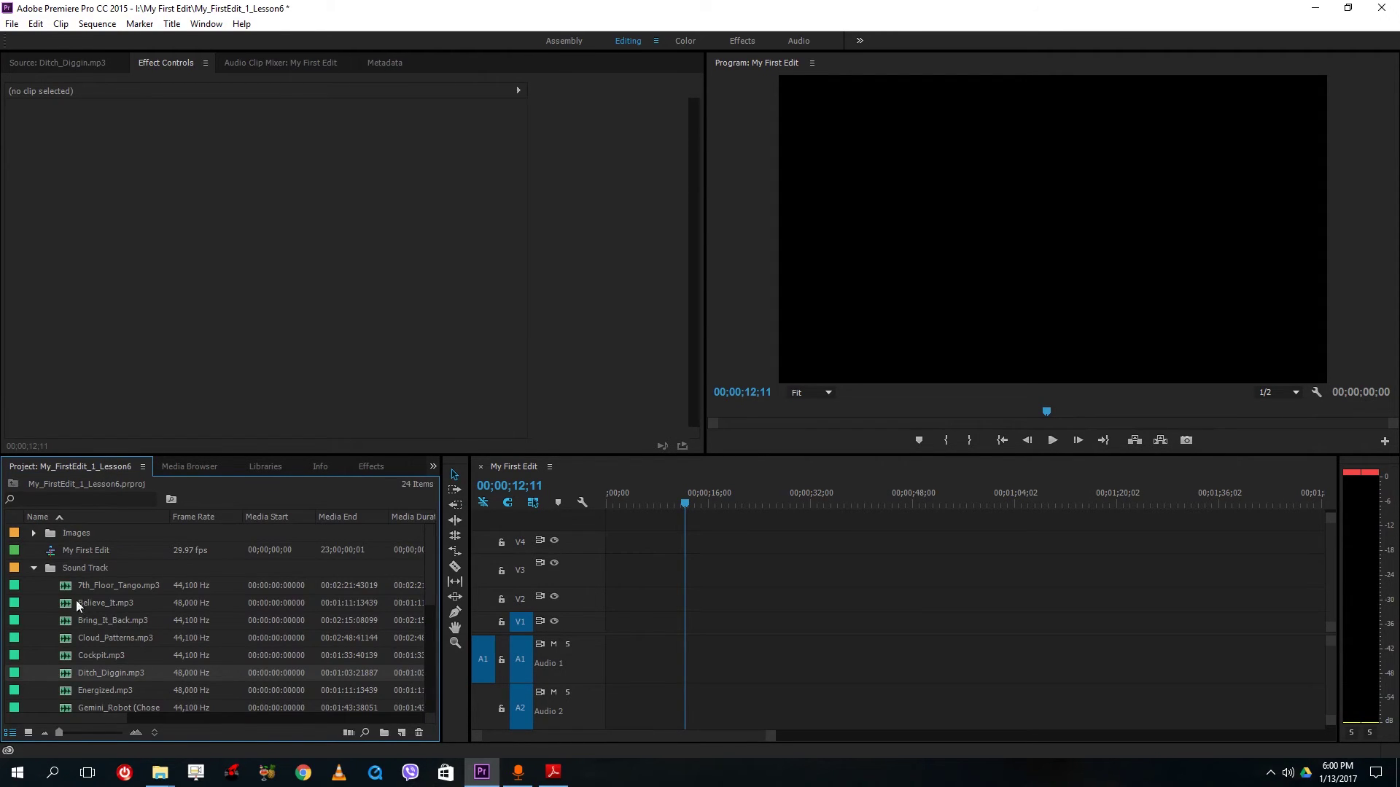
pyautogui.click(33, 568)
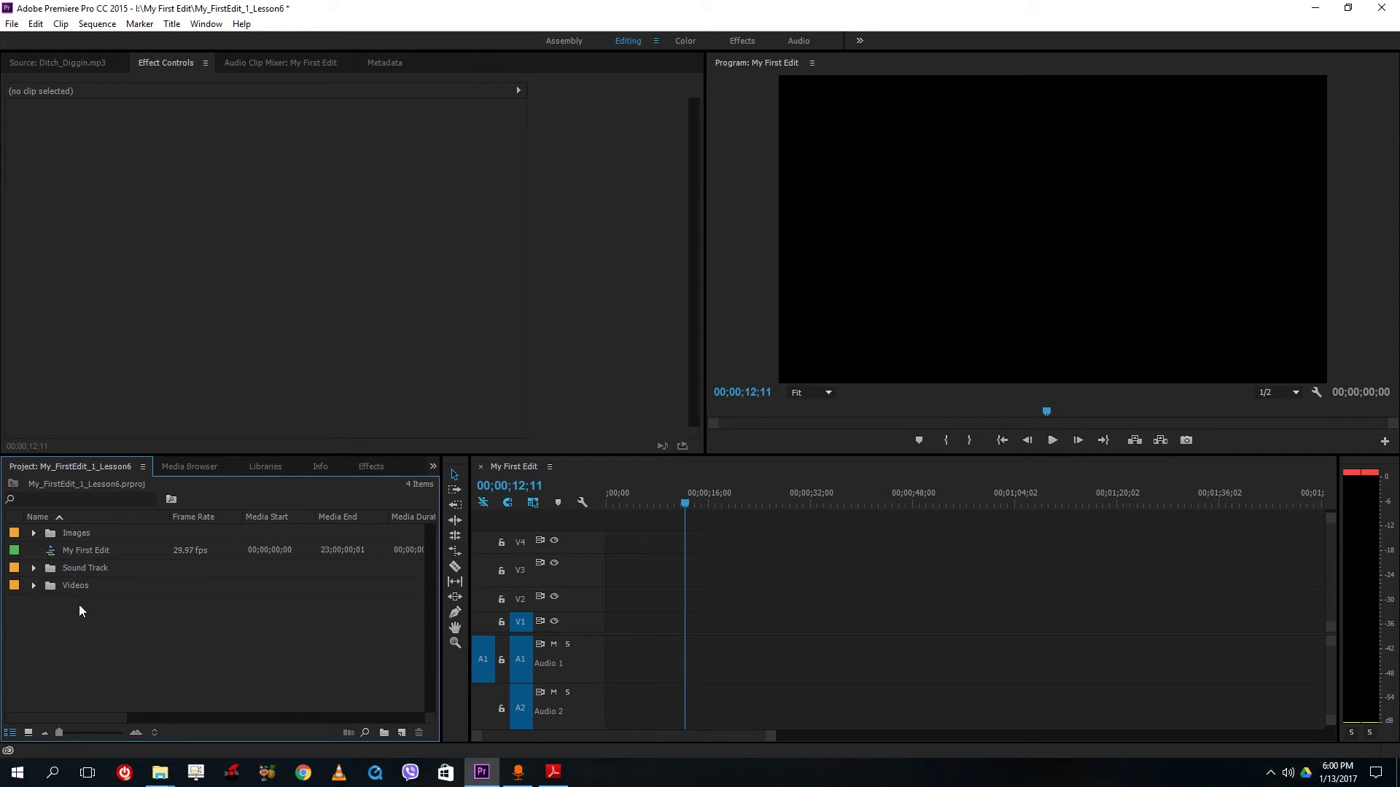
pyautogui.click(34, 586)
pyautogui.moveTo(116, 638); pyautogui.dragTo(616, 602)
pyautogui.moveTo(639, 501); pyautogui.dragTo(625, 501)
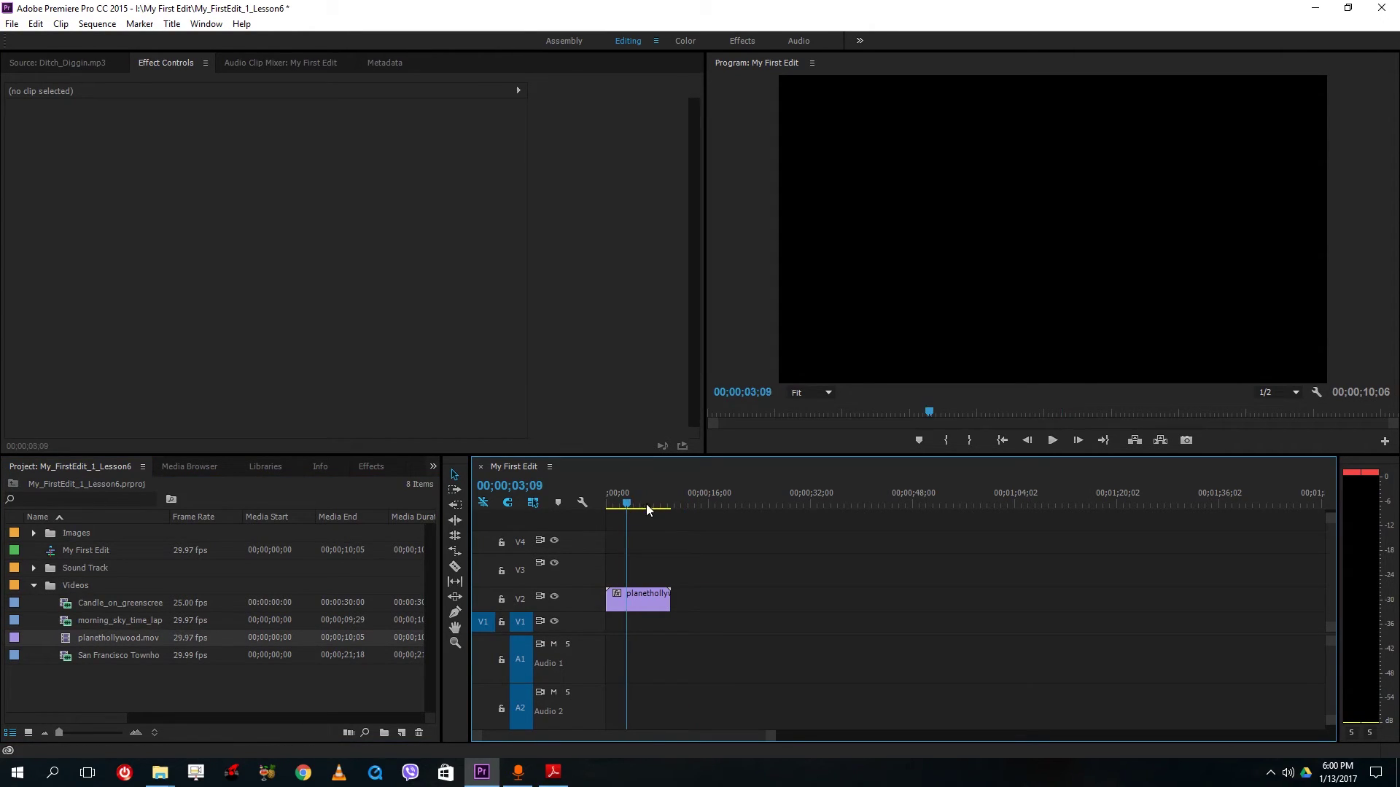
# Step: Preview the Cinematic 2 Strip Lumetri preset on the planethollywood clip with a short playback and delete the effect from the clip
pyautogui.click(371, 466)
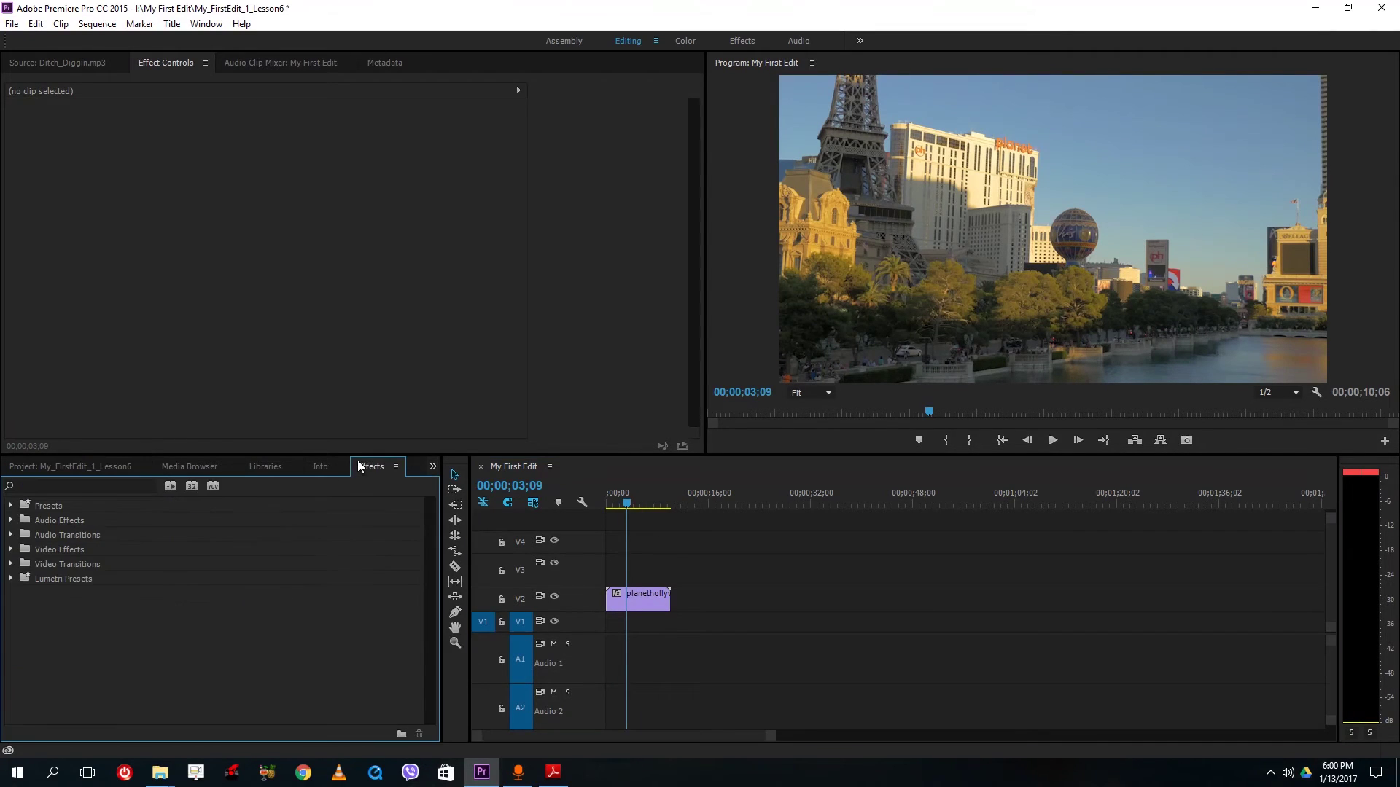
pyautogui.click(12, 578)
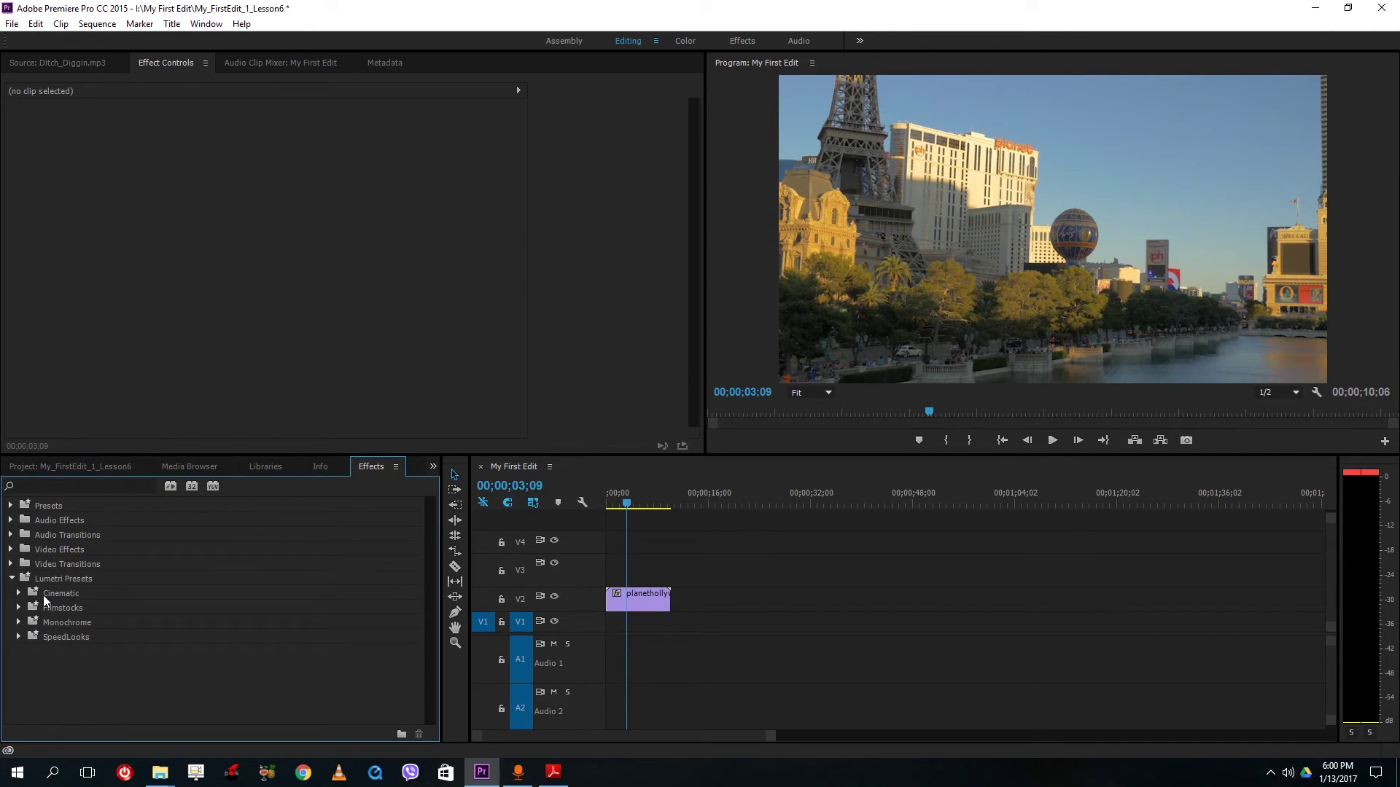
pyautogui.click(18, 593)
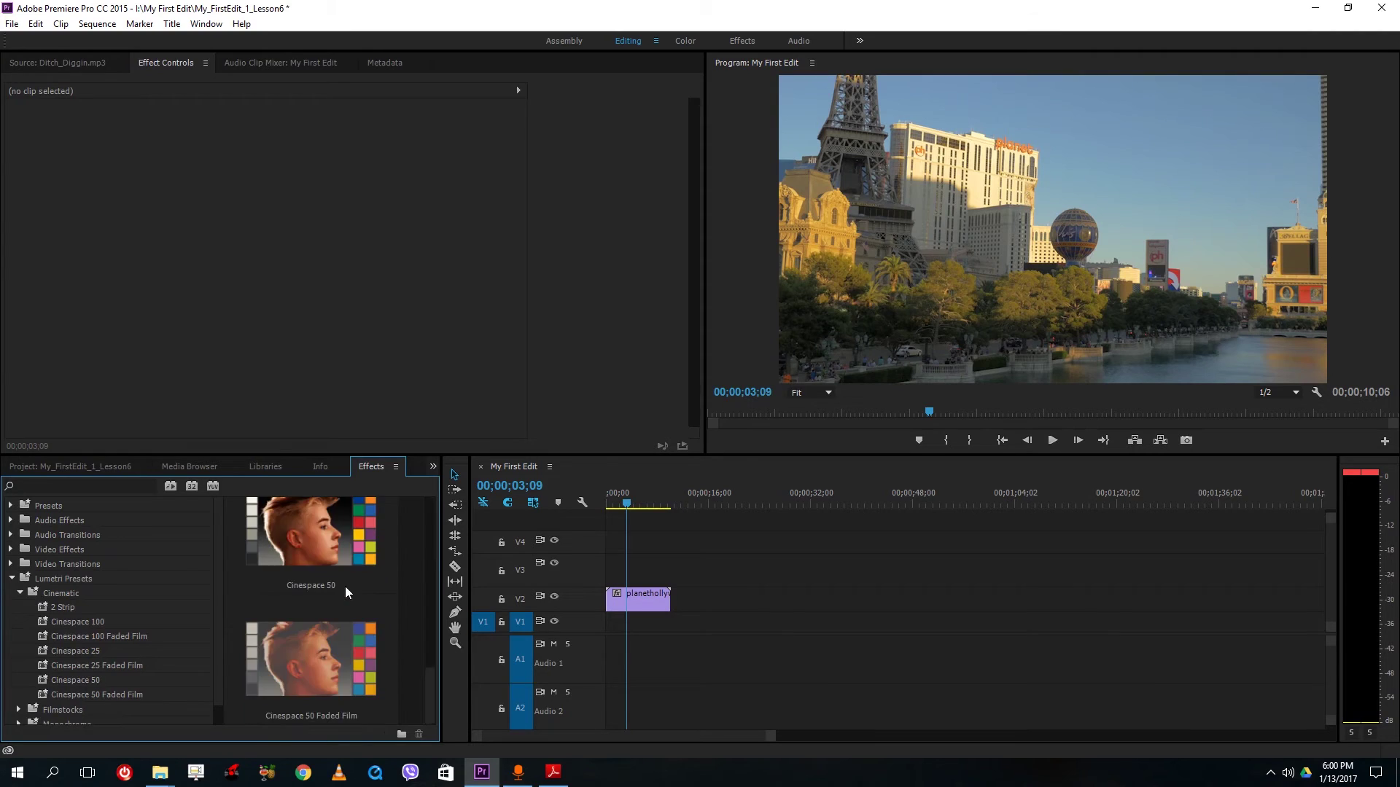
pyautogui.moveTo(318, 551); pyautogui.dragTo(663, 599)
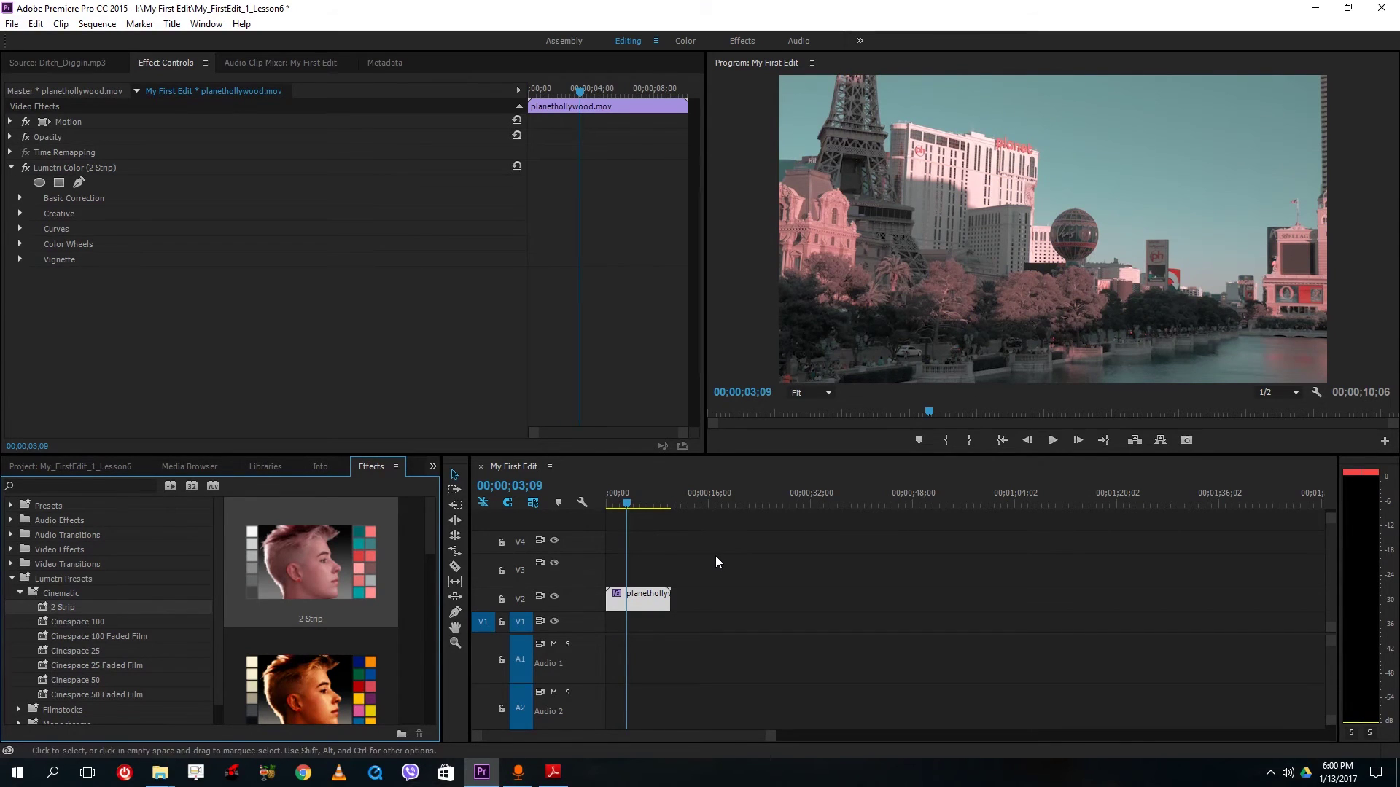
pyautogui.press('space')
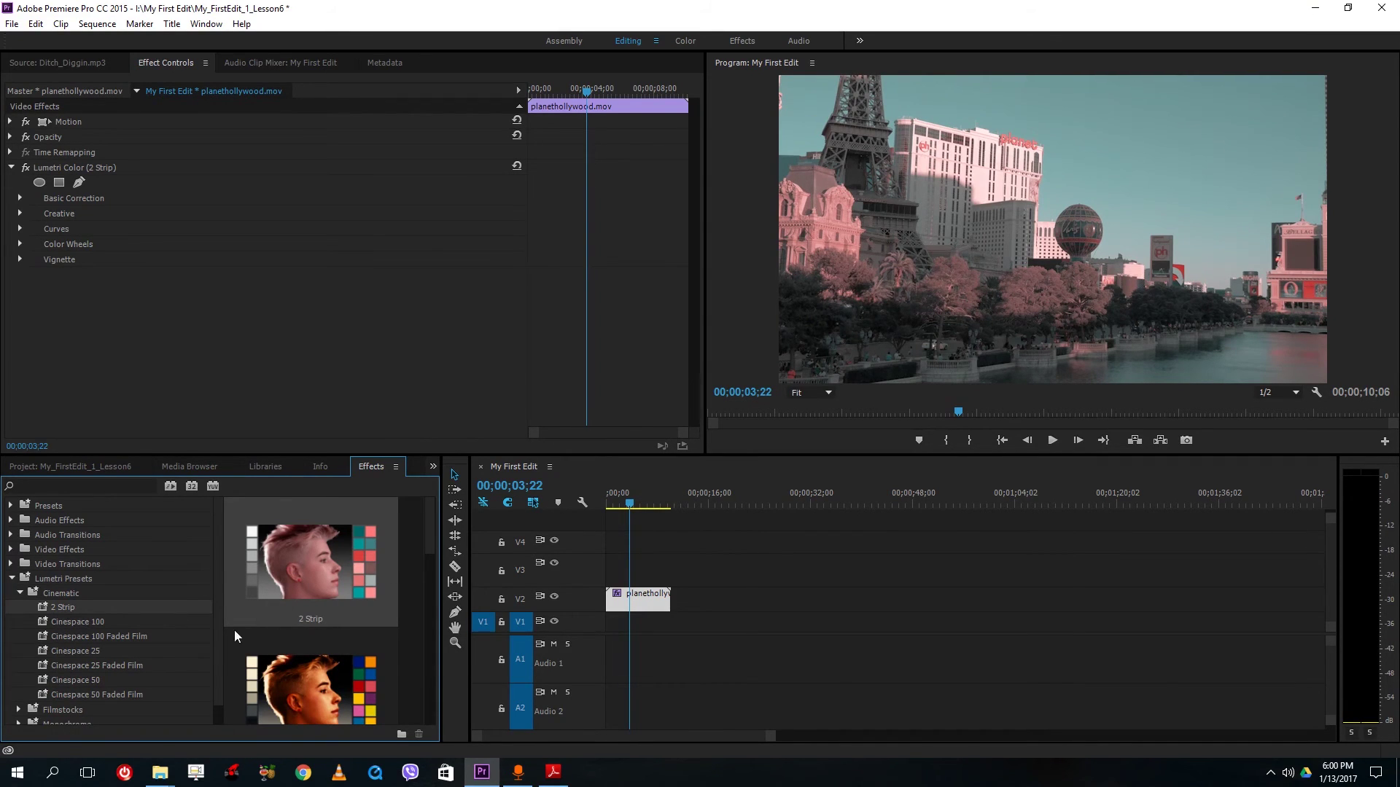
pyautogui.click(70, 168)
pyautogui.press('Delete')
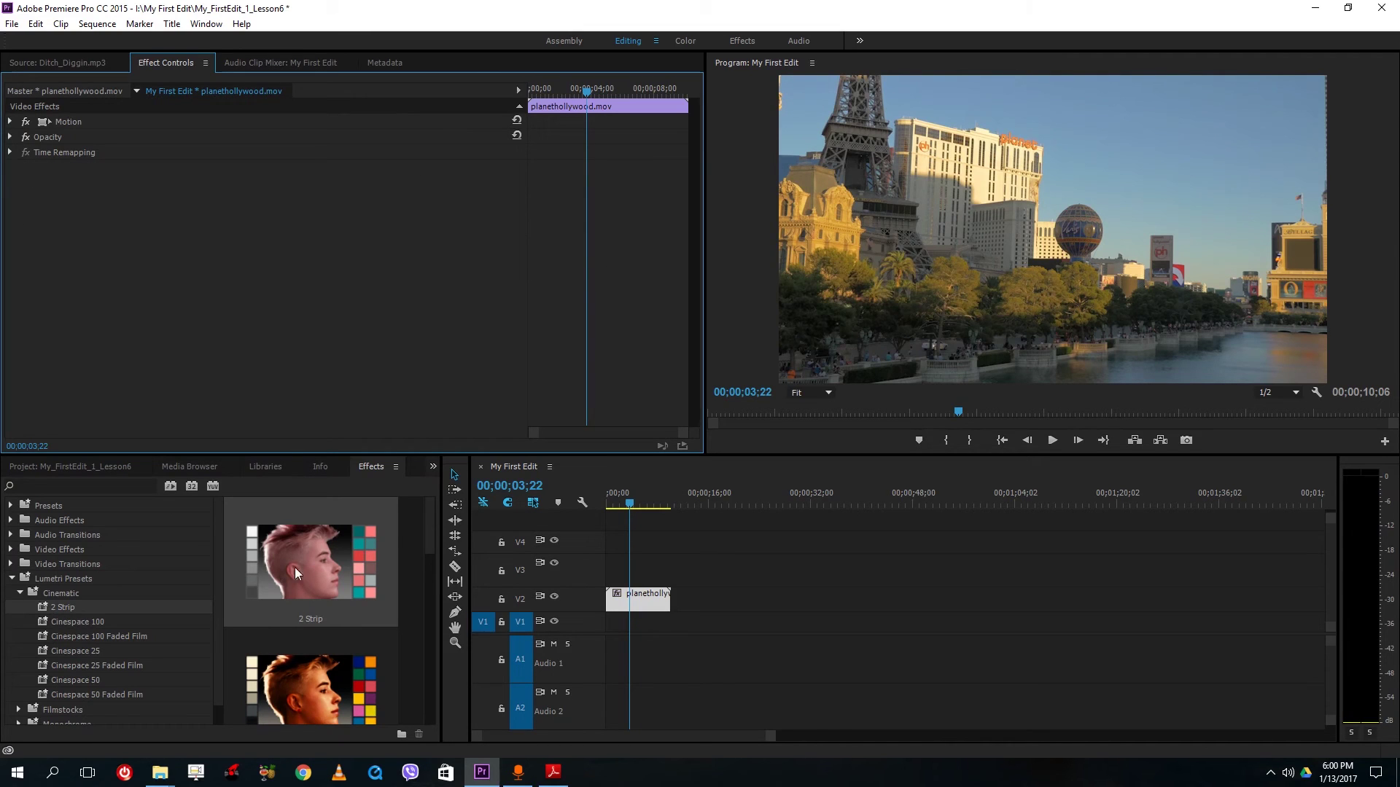
# Step: Try the Cinespace 100 and Cinespace 50 Faded Film presets on the planethollywood clip, undoing each one
pyautogui.moveTo(358, 690); pyautogui.dragTo(636, 599)
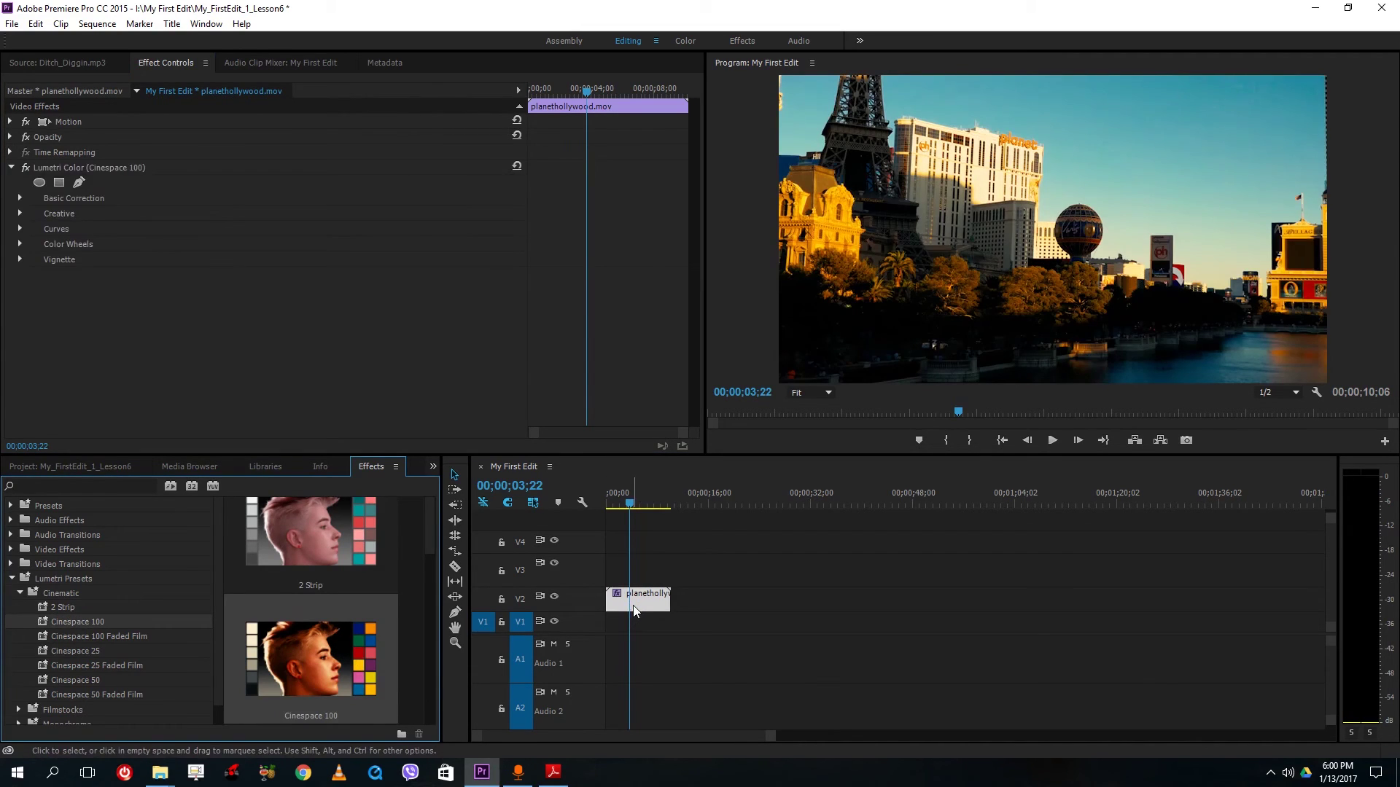
pyautogui.hotkey('ctrl', 'z')
pyautogui.scroll(-3, 333, 658)
pyautogui.moveTo(343, 663); pyautogui.dragTo(645, 612)
pyautogui.hotkey('ctrl', 'z')
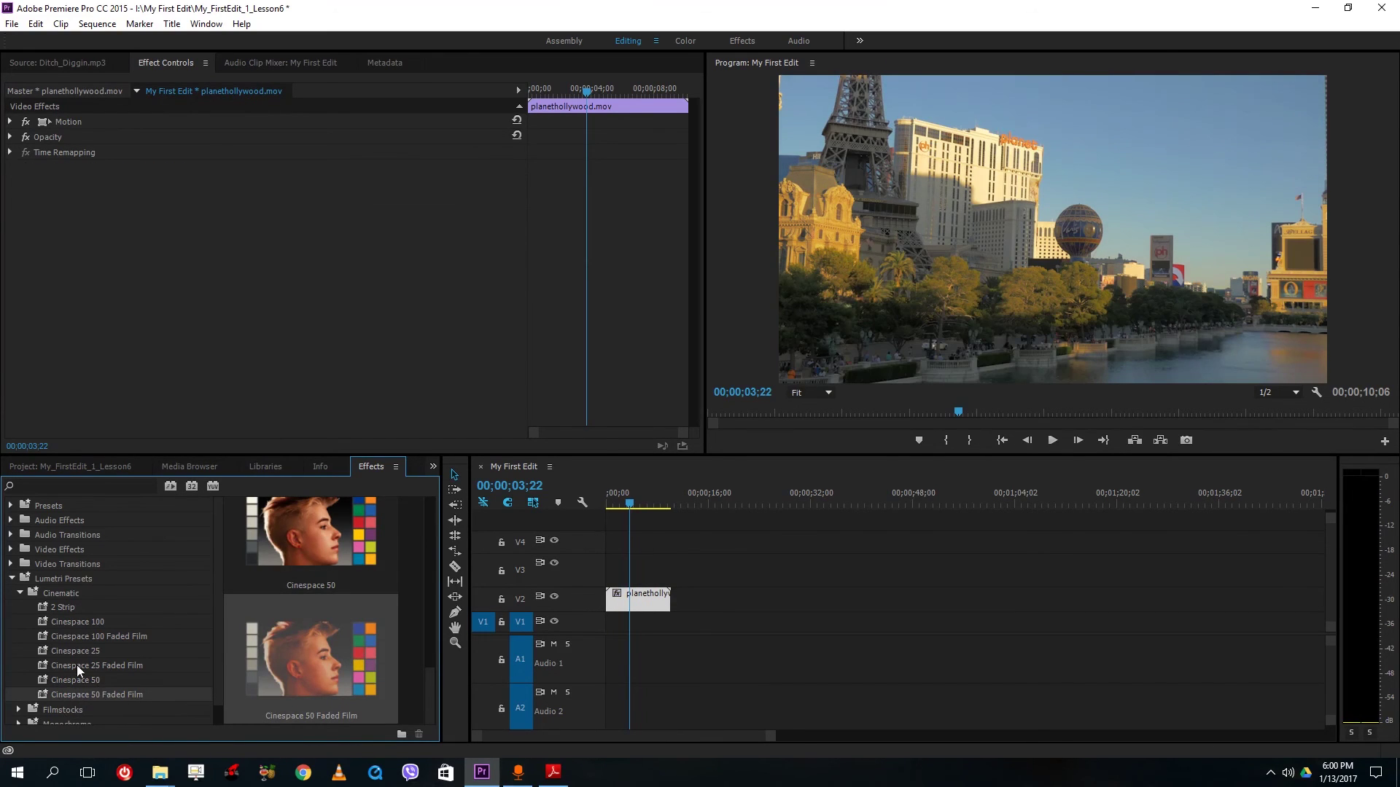
# Step: Browse the Filmstocks and Monochrome presets, apply Monochrome Normal Contrast to the planethollywood clip, and show its Lumetri Color settings
pyautogui.scroll(-1, 42, 685)
pyautogui.click(19, 689)
pyautogui.scroll(-1, 88, 656)
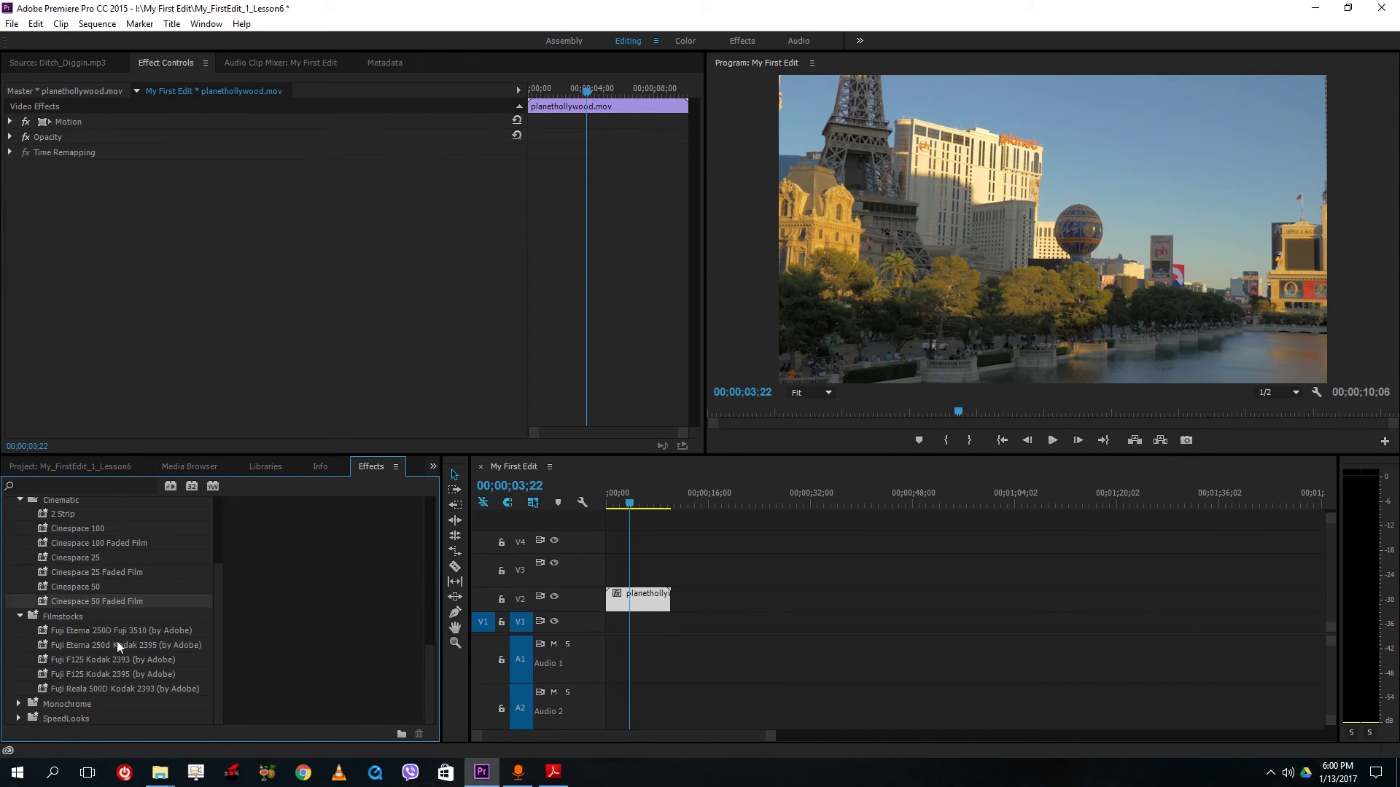
pyautogui.scroll(-3, 292, 660)
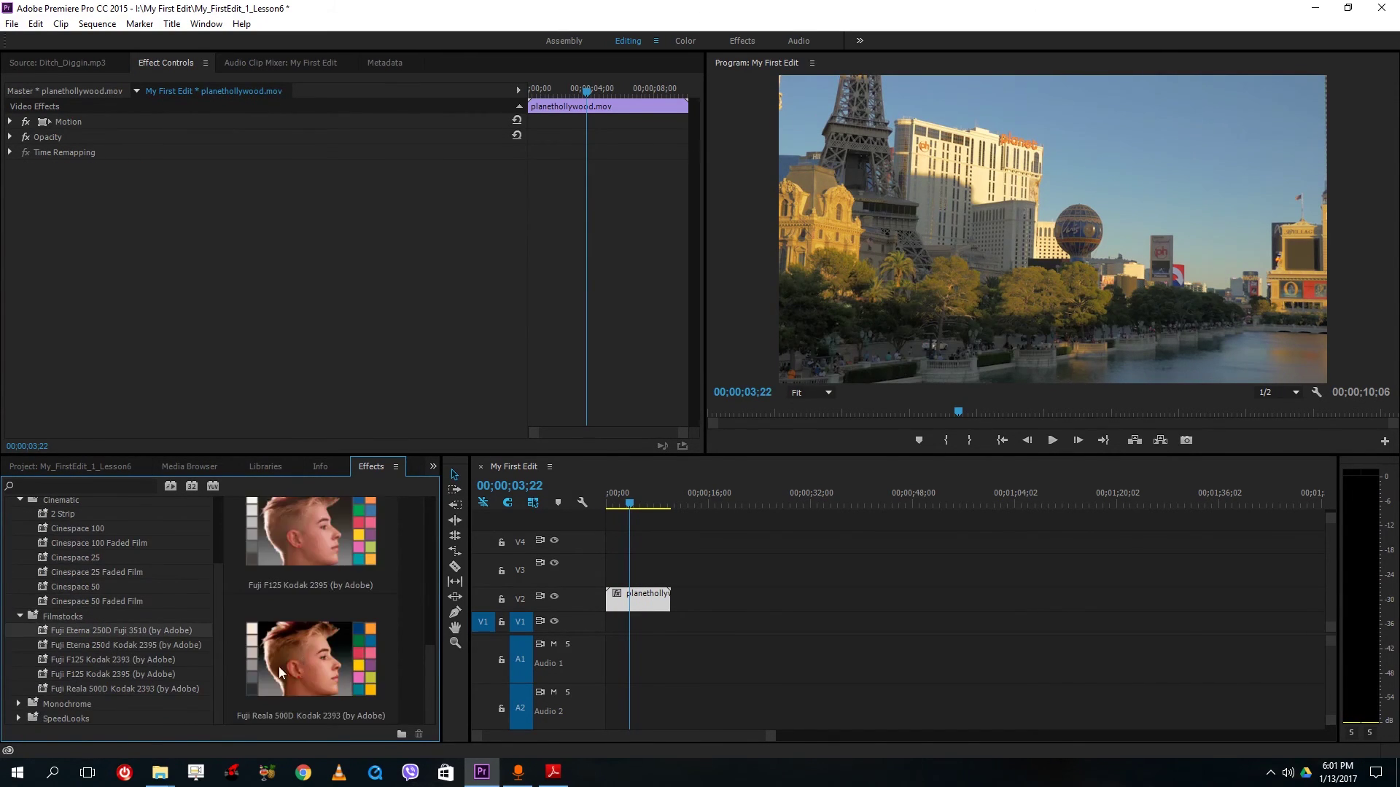
pyautogui.click(18, 703)
pyautogui.scroll(-2, 81, 704)
pyautogui.scroll(-5, 332, 640)
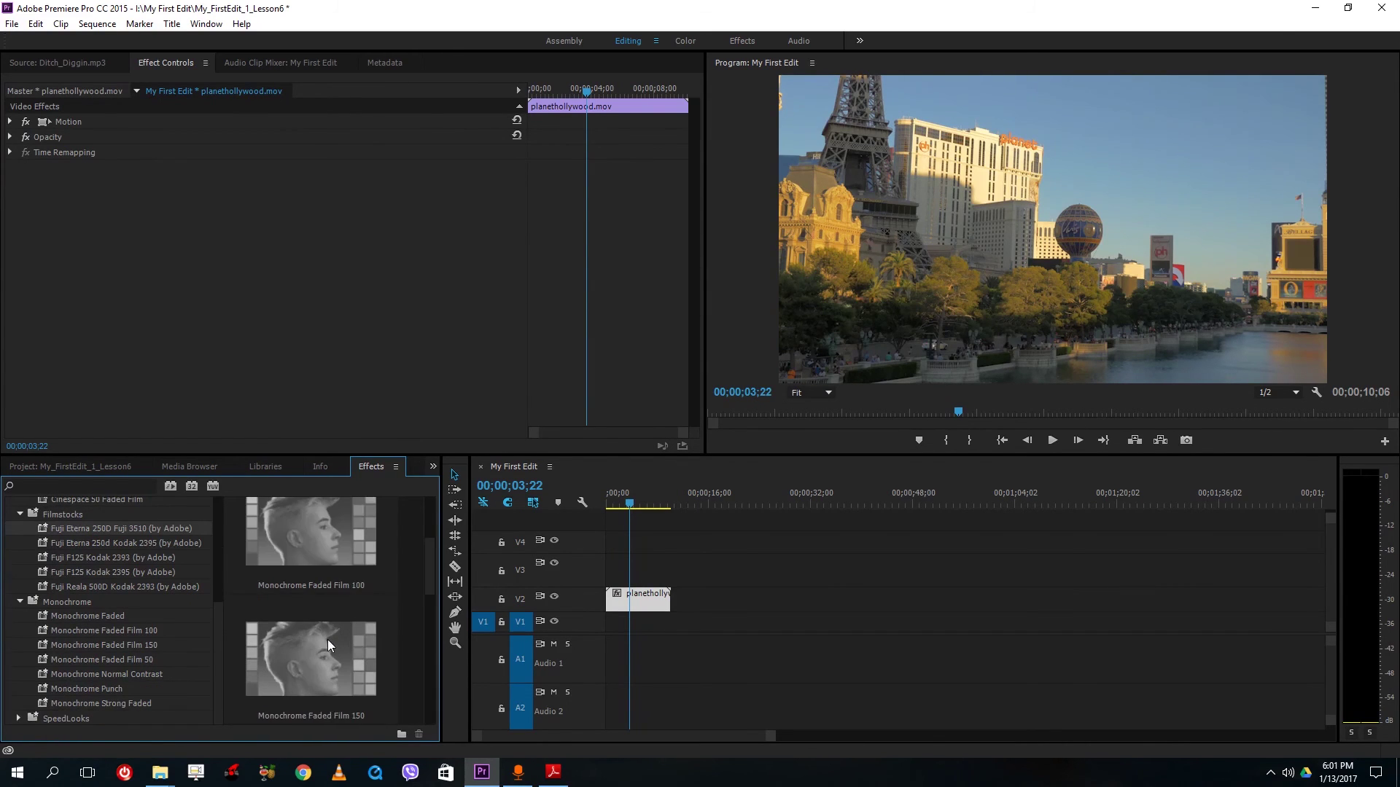
pyautogui.moveTo(314, 643); pyautogui.dragTo(675, 594)
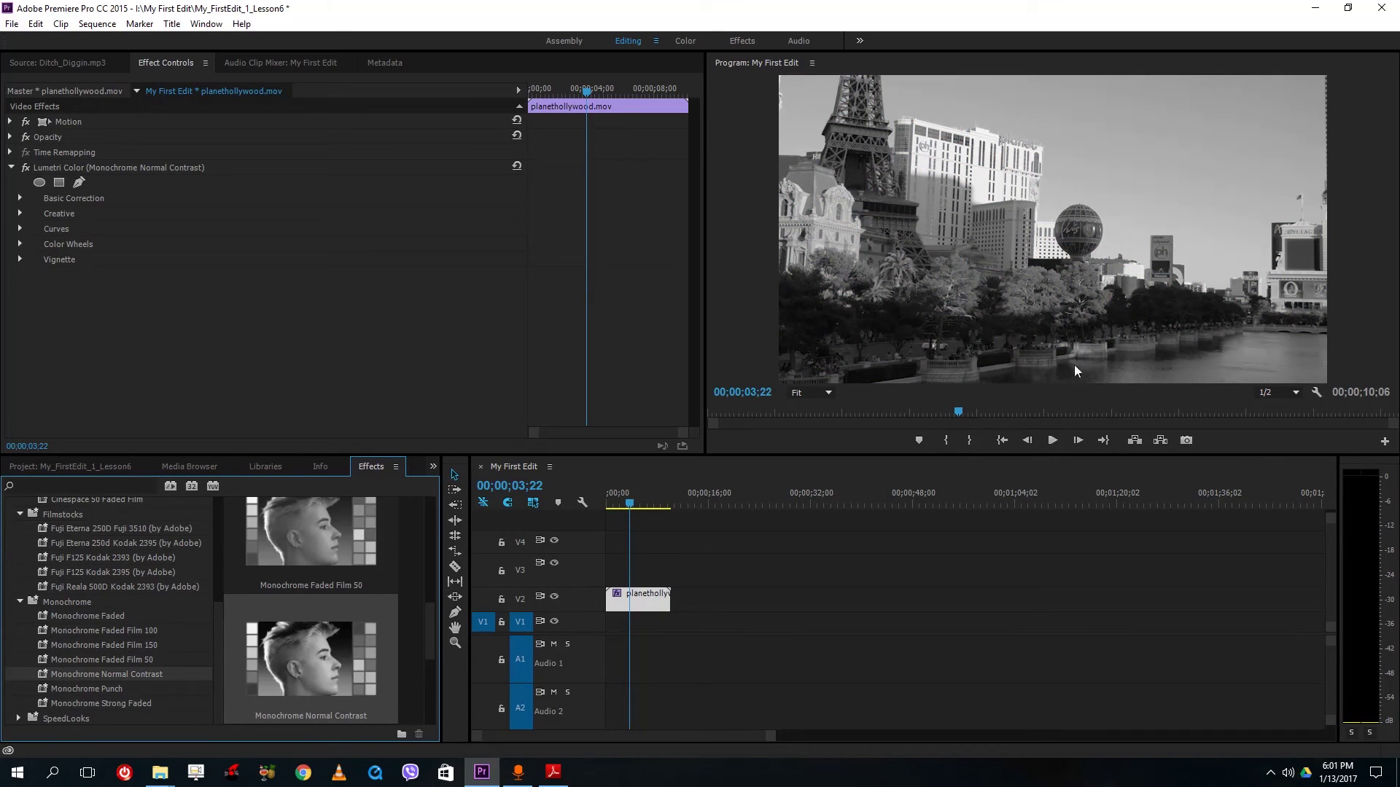
pyautogui.click(854, 664)
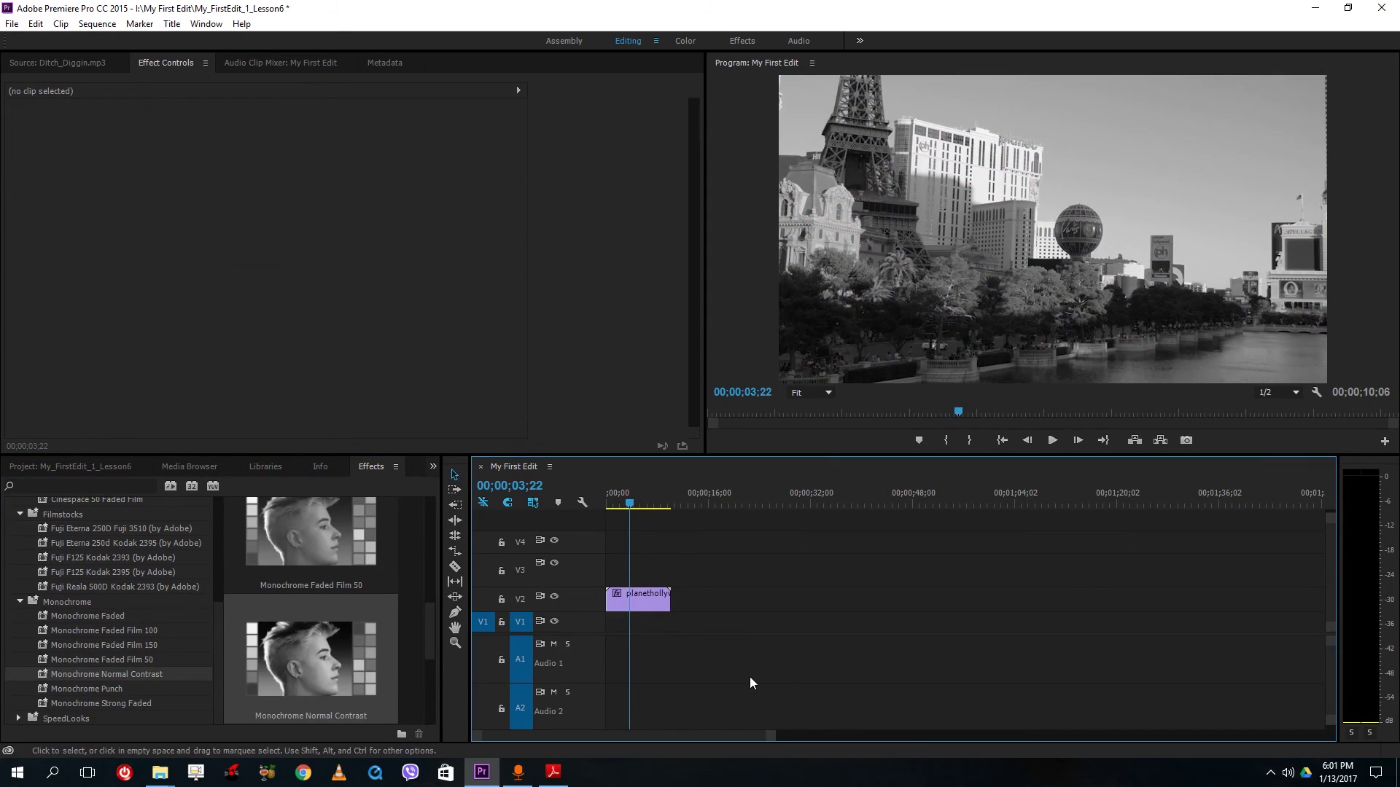
pyautogui.click(621, 598)
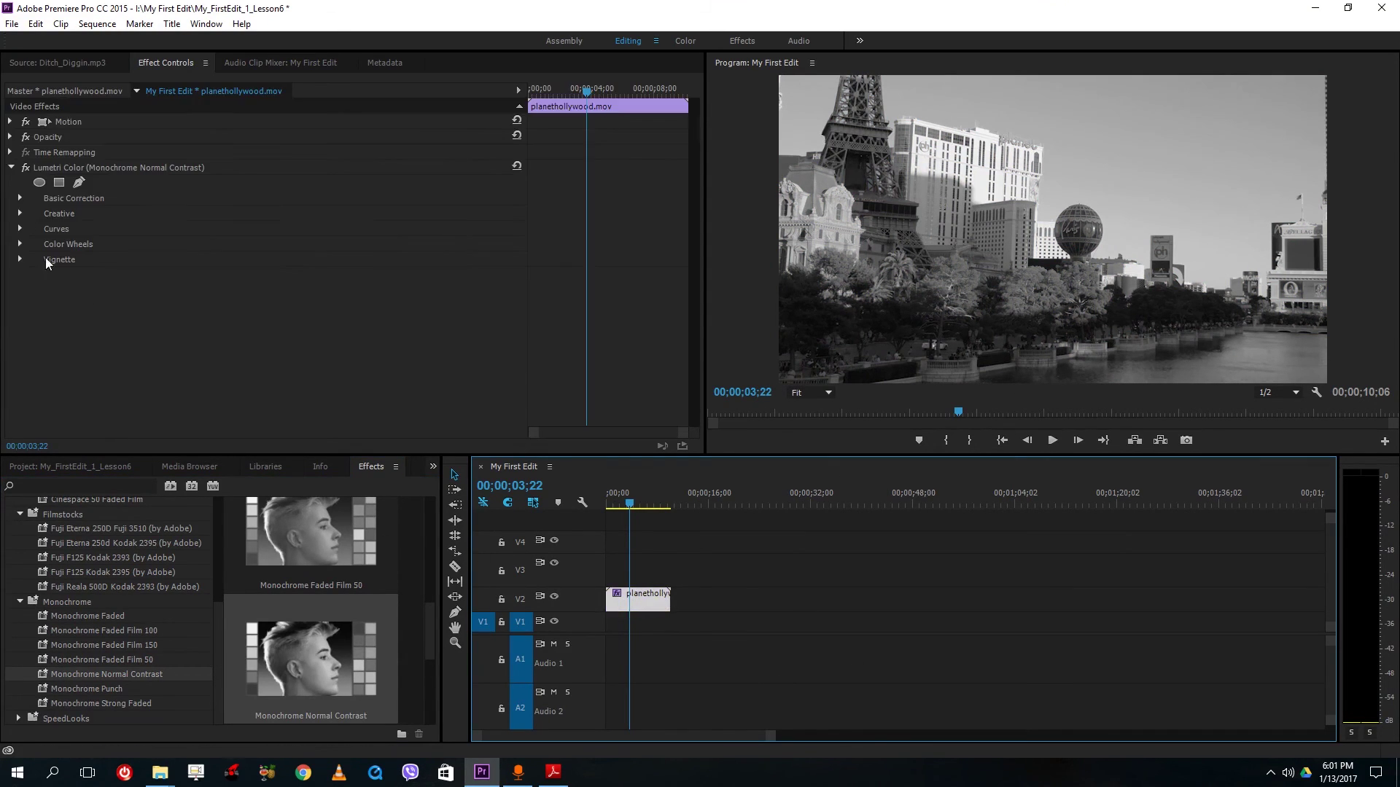
# Step: Collapse the Lumetri Presets folder, return to the project's media list, and deselect the planethollywood clip
pyautogui.scroll(5, 186, 656)
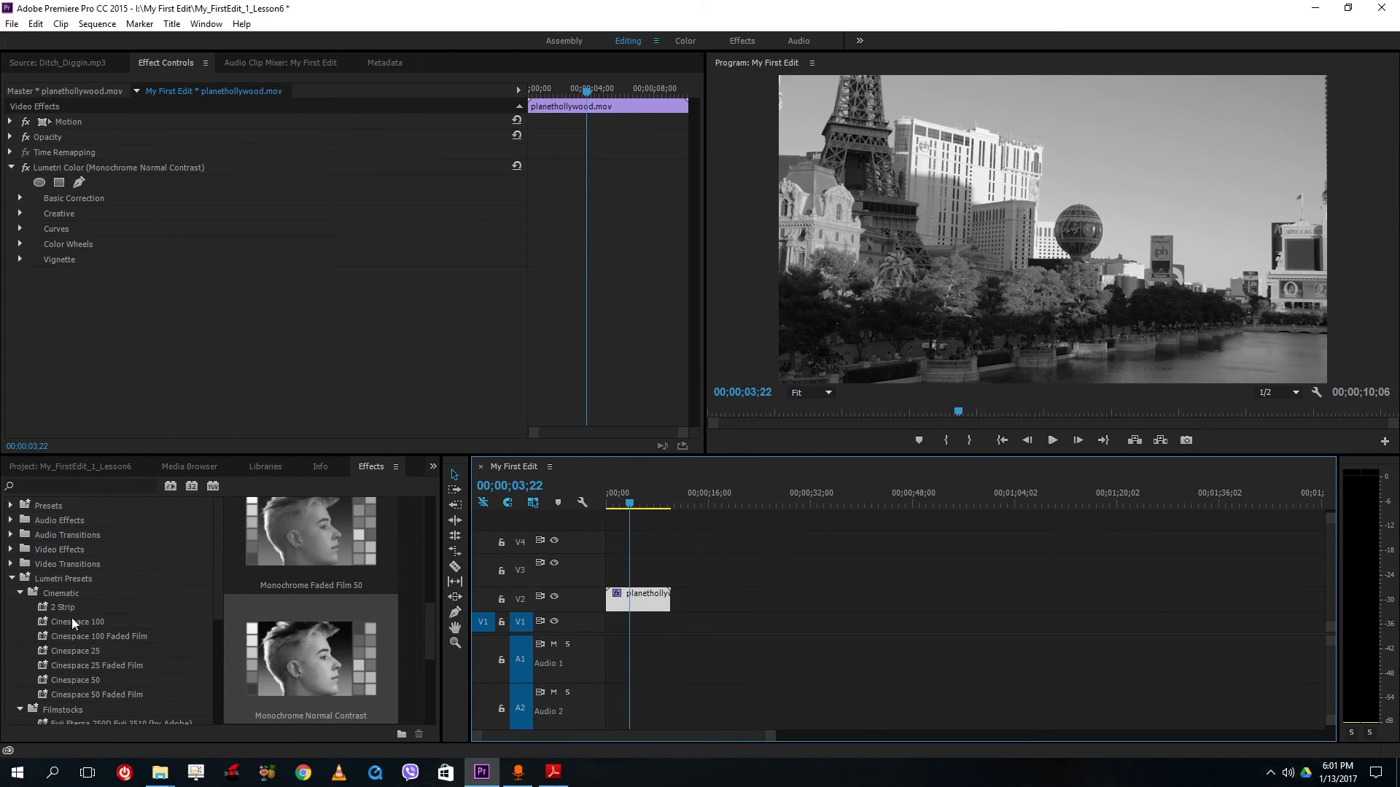
pyautogui.click(11, 581)
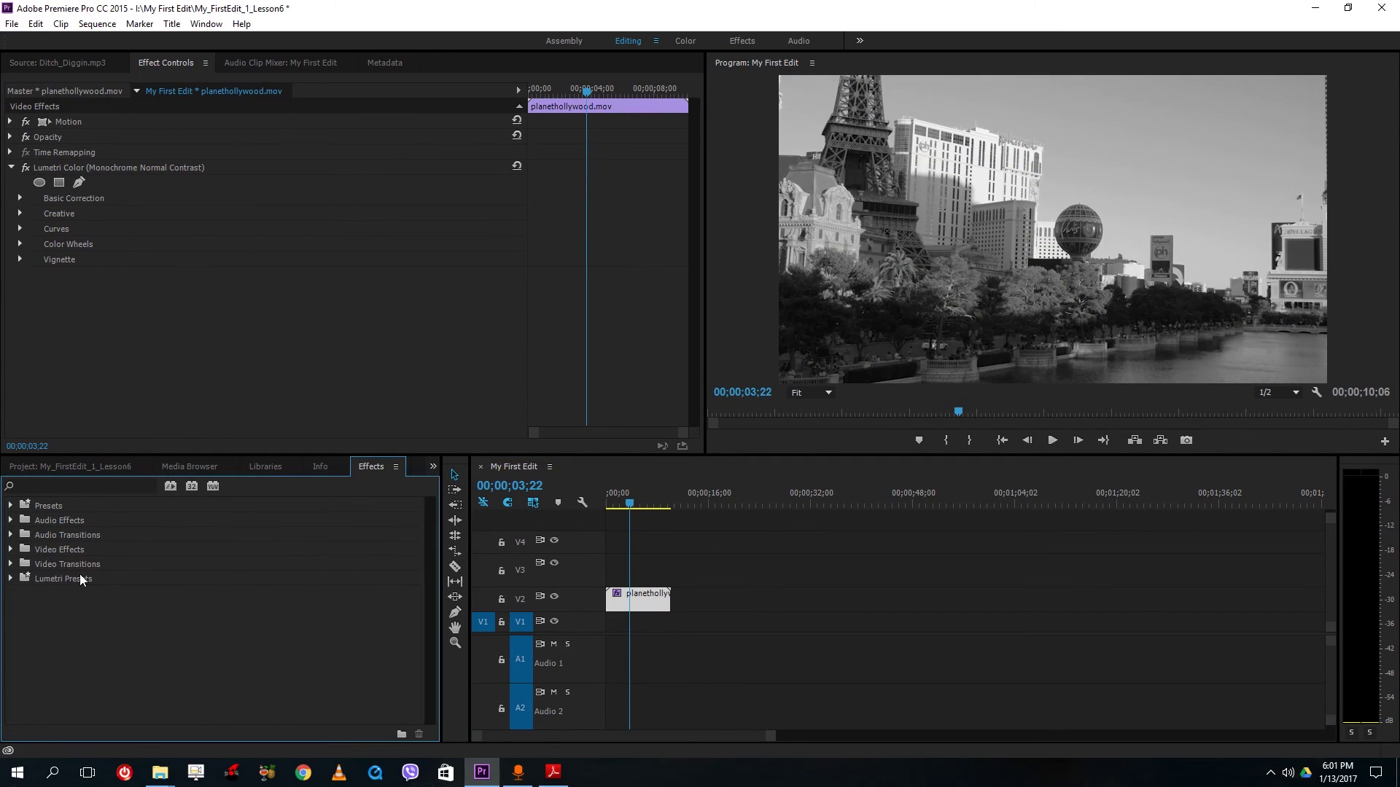
pyautogui.click(89, 466)
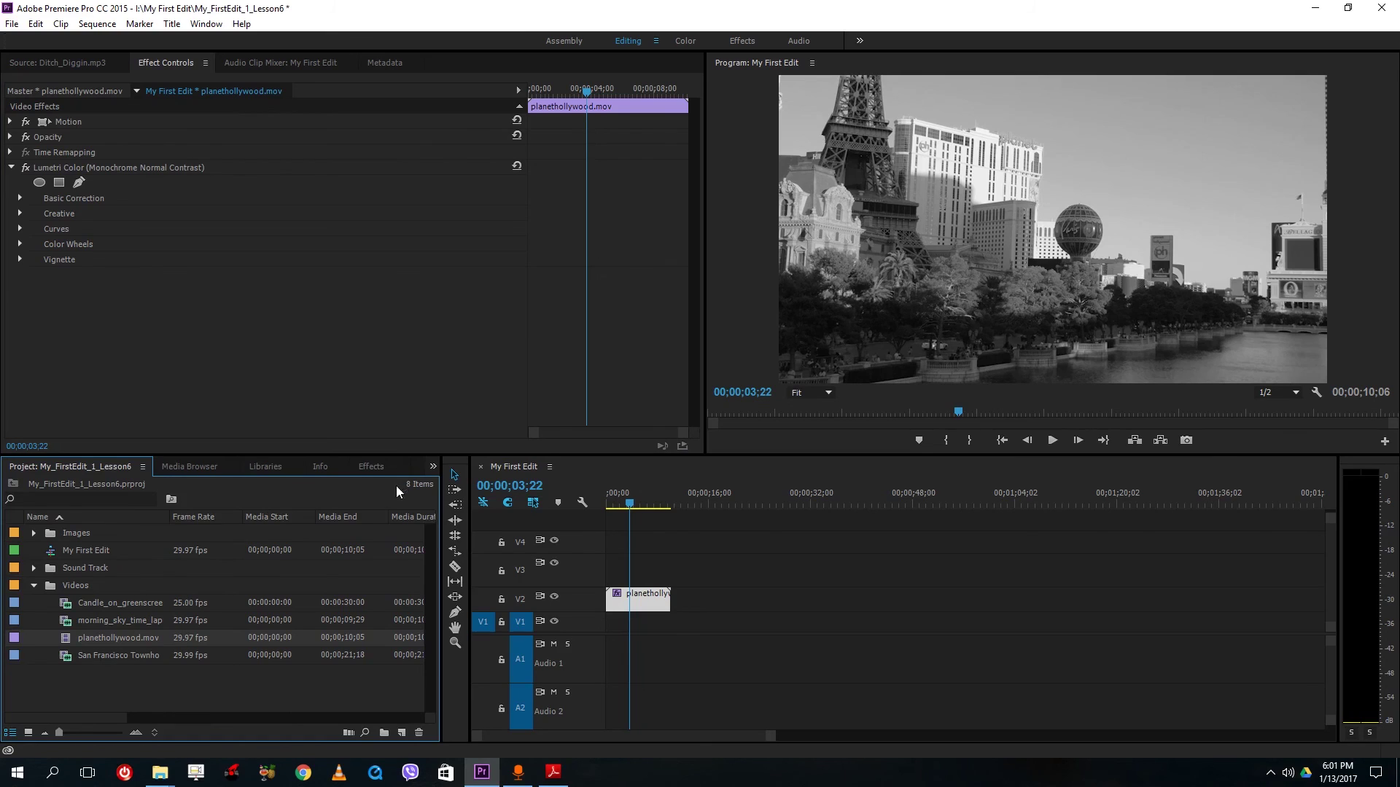
pyautogui.click(781, 630)
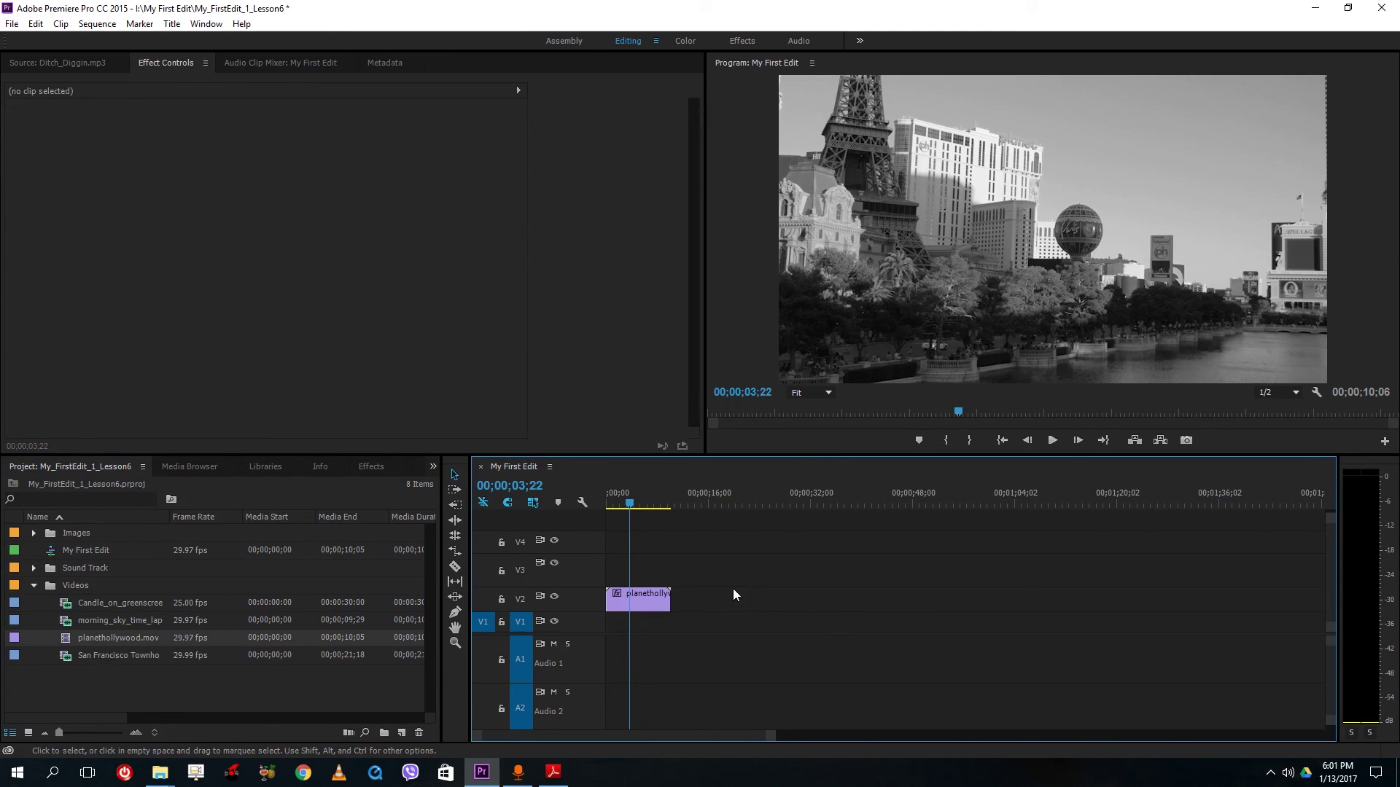